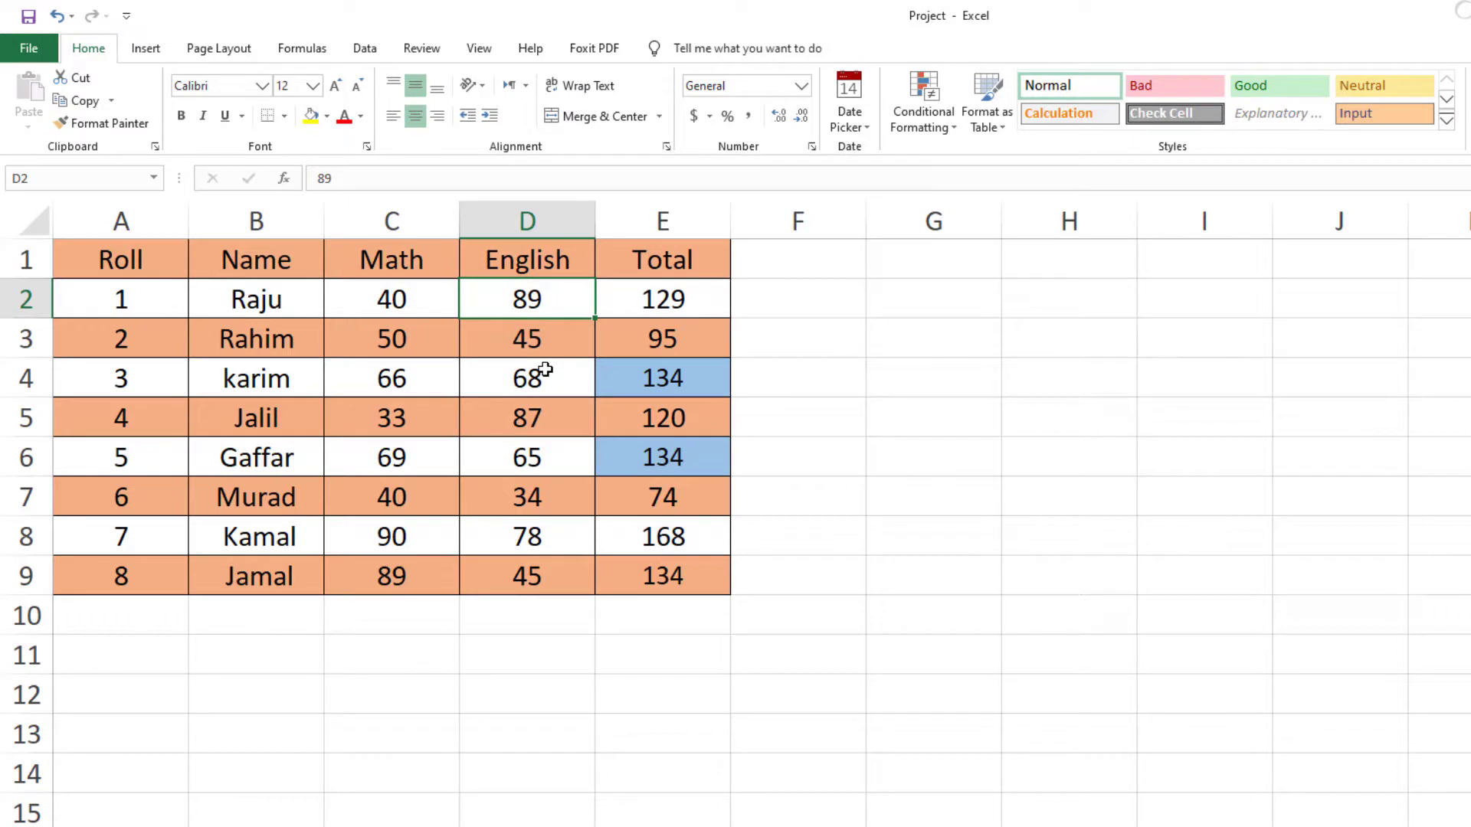
Sort the marks table by the Total column's cell values from largest to smallest using a custom sort
{"action": "left_click", "coordinate": [400, 375]}
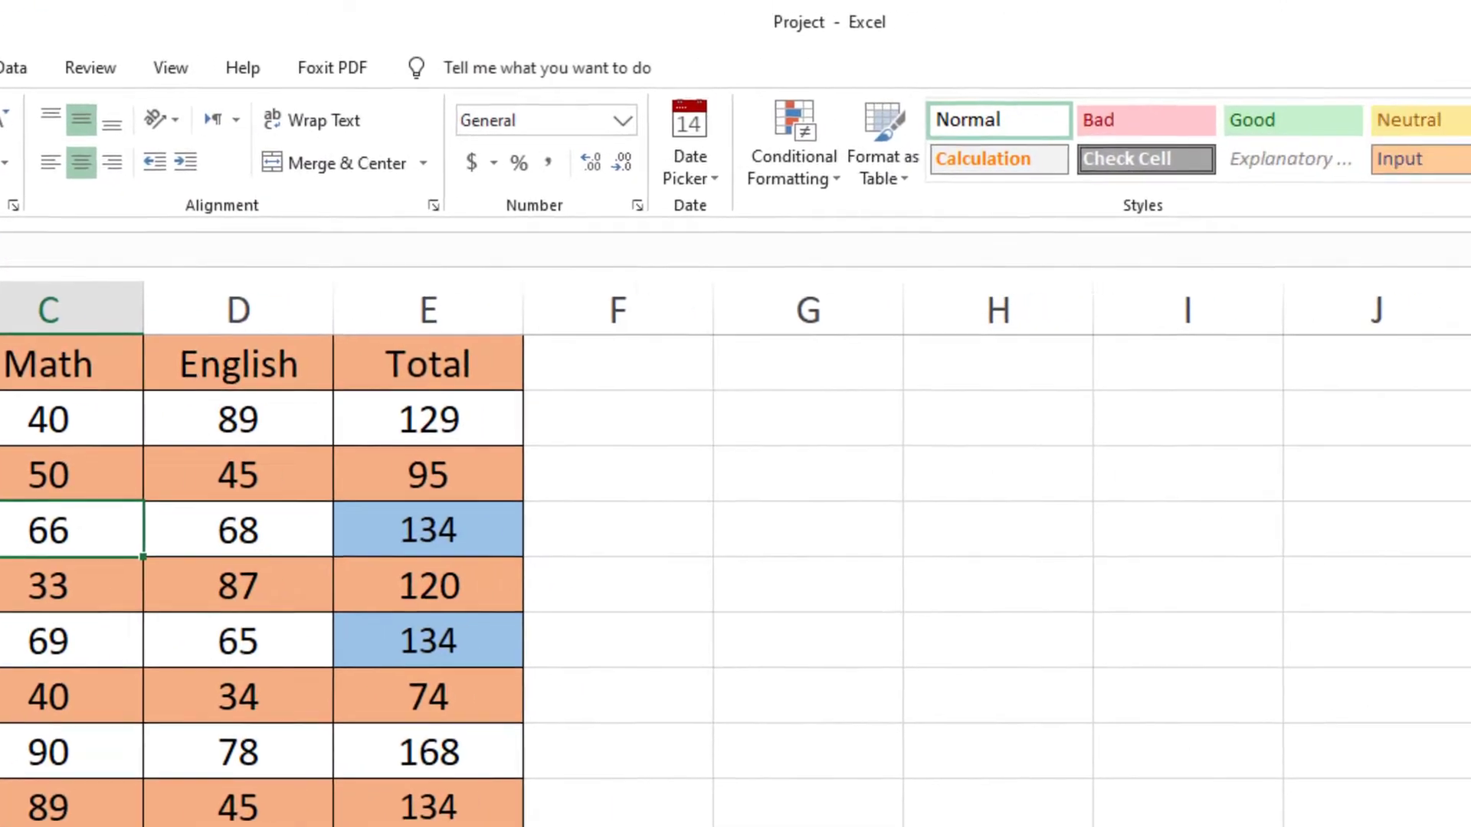
{"action": "left_click", "coordinate": [1381, 191]}
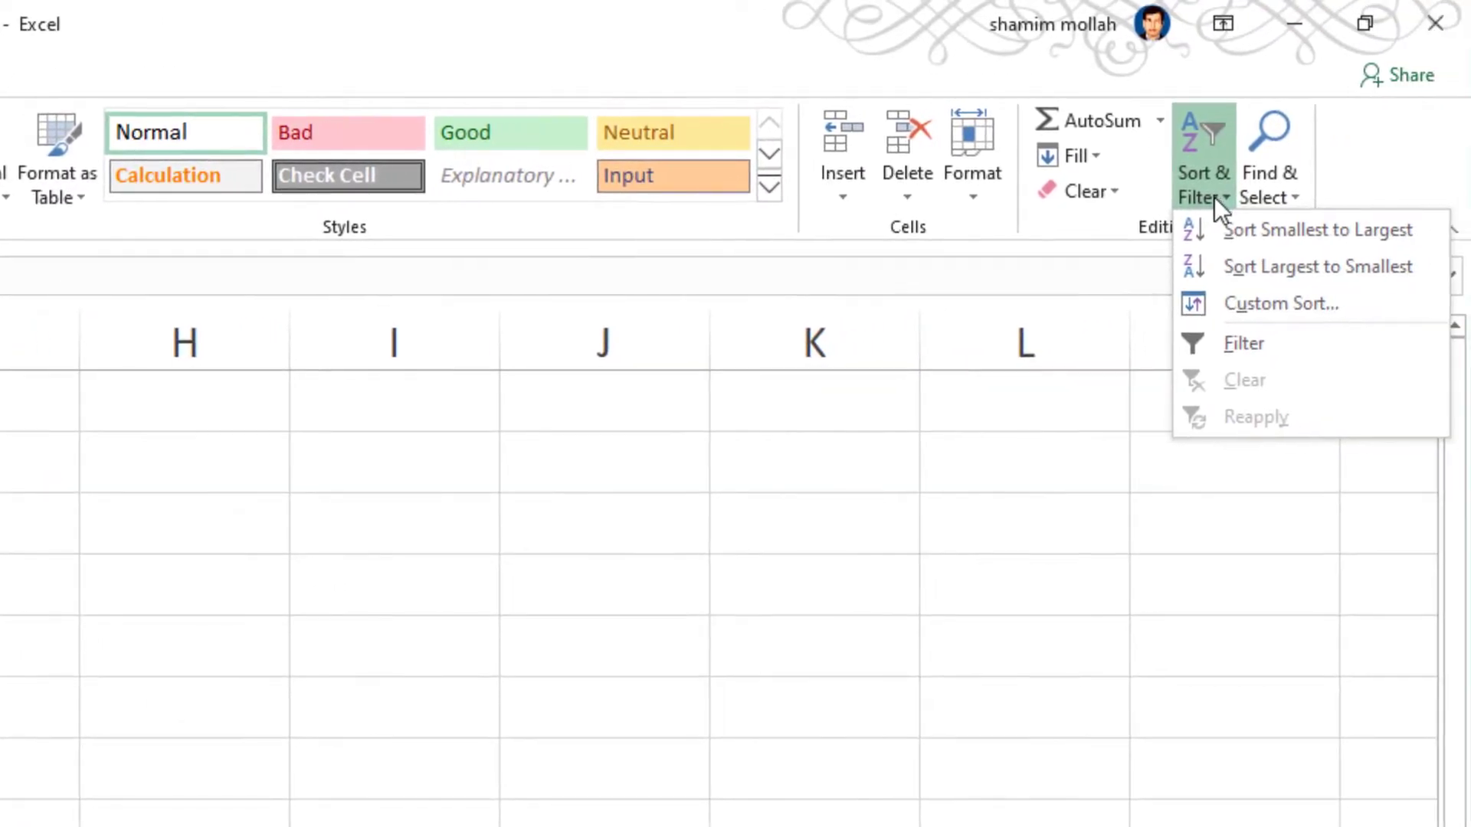
{"action": "left_click", "coordinate": [1257, 309]}
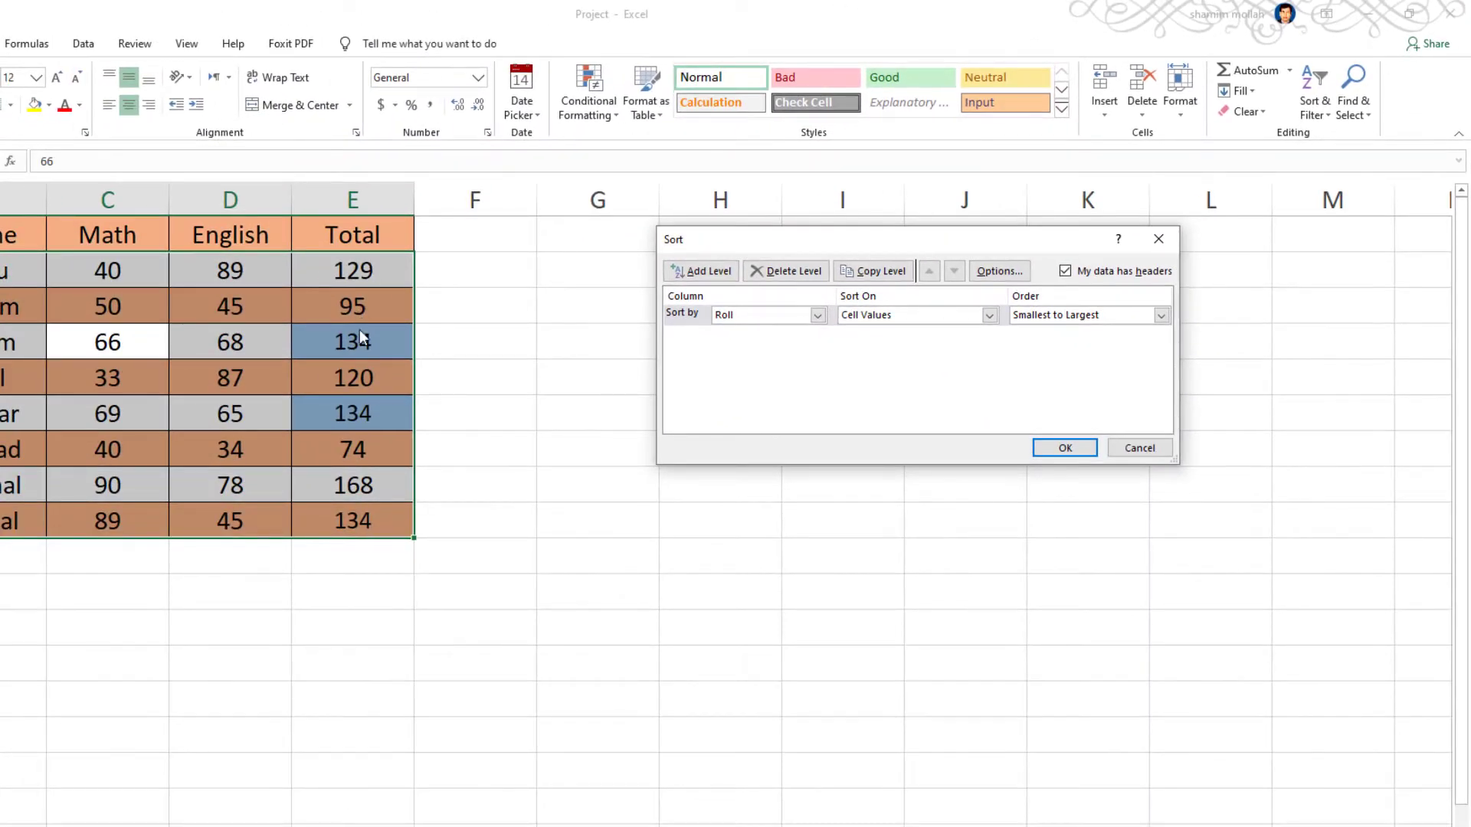
{"action": "left_click", "coordinate": [818, 315]}
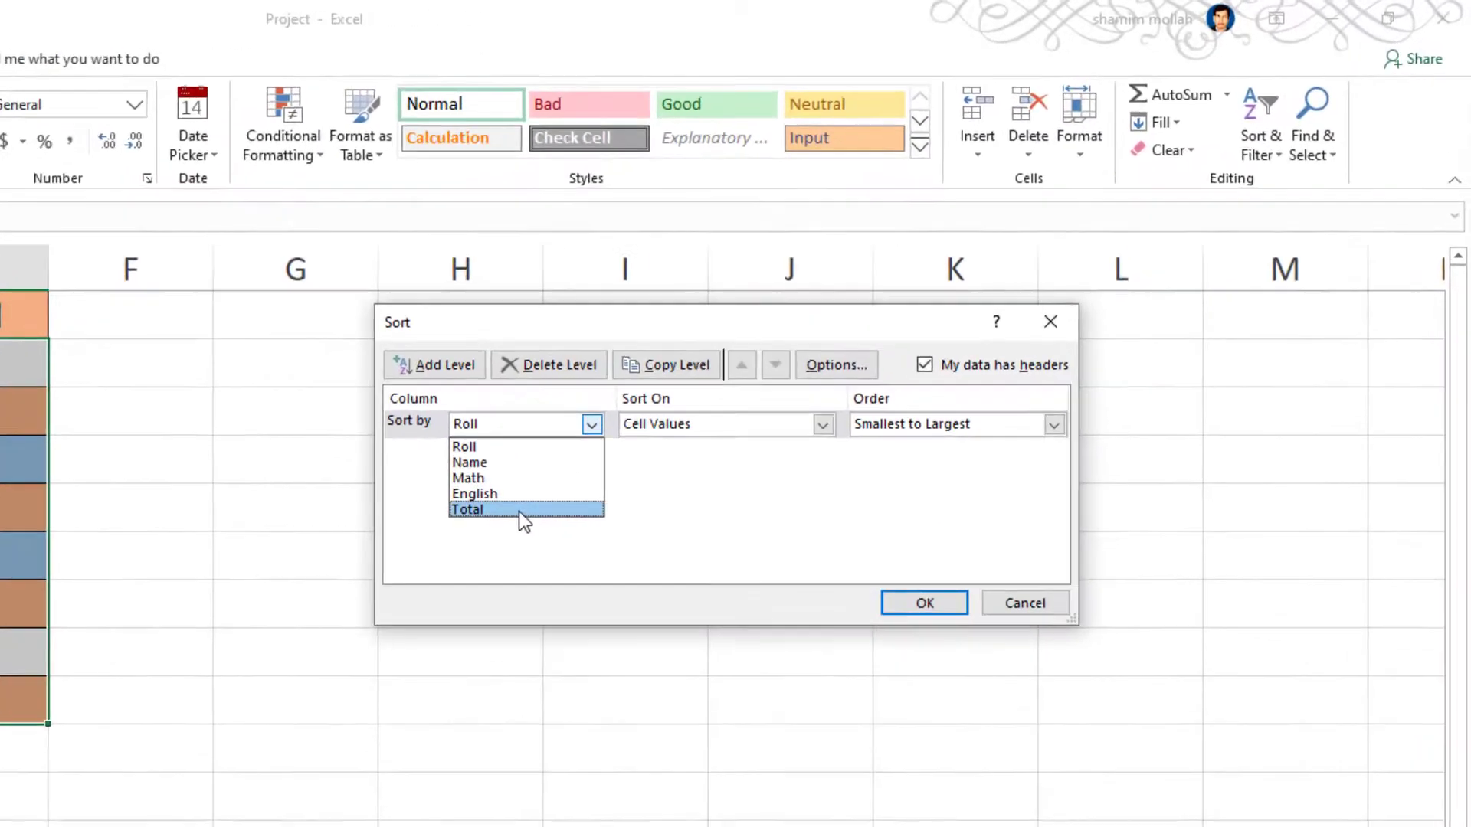
{"action": "left_click", "coordinate": [758, 383]}
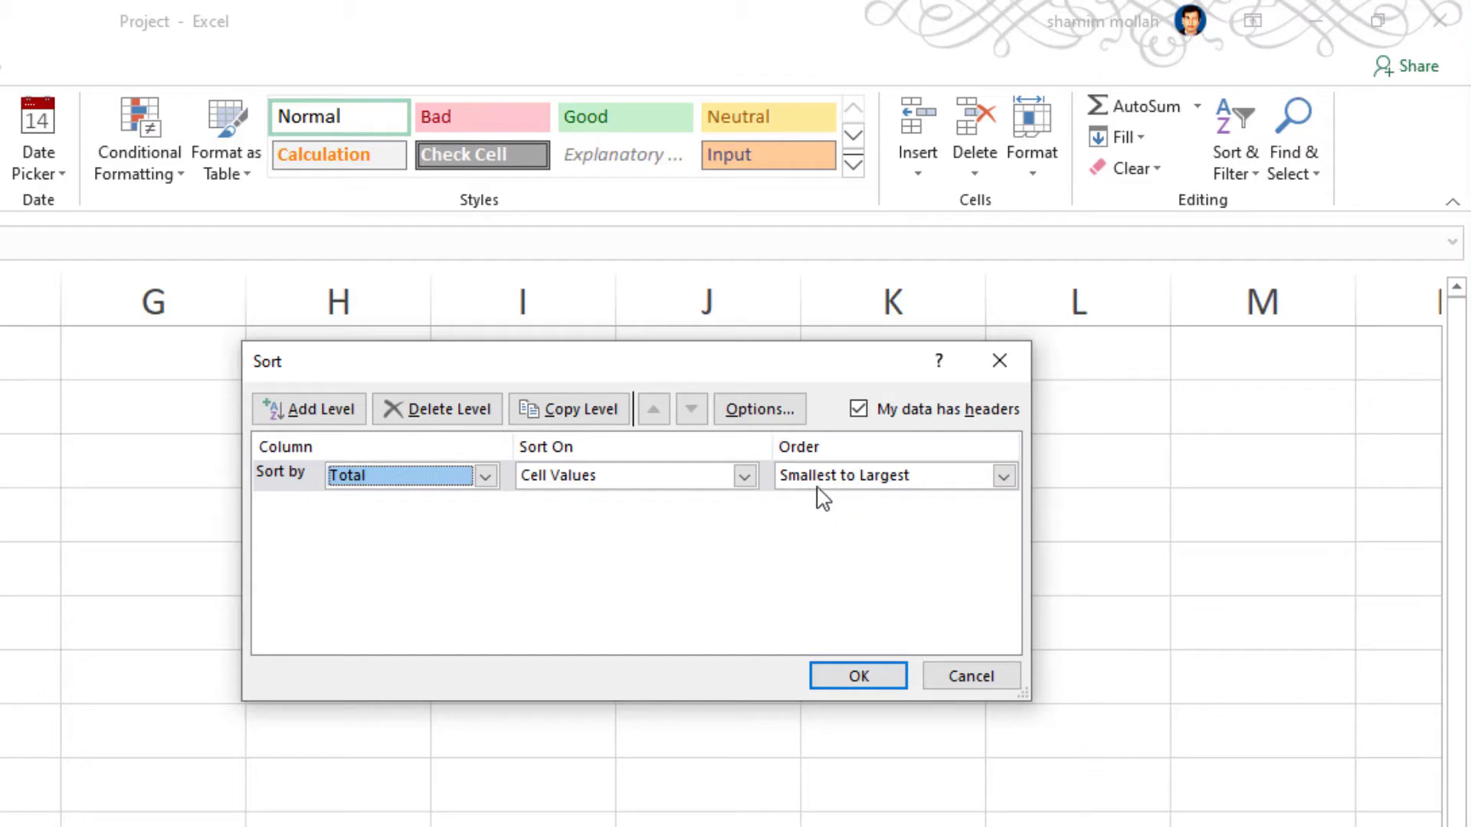
{"action": "left_click", "coordinate": [1003, 477]}
{"action": "left_click", "coordinate": [923, 519]}
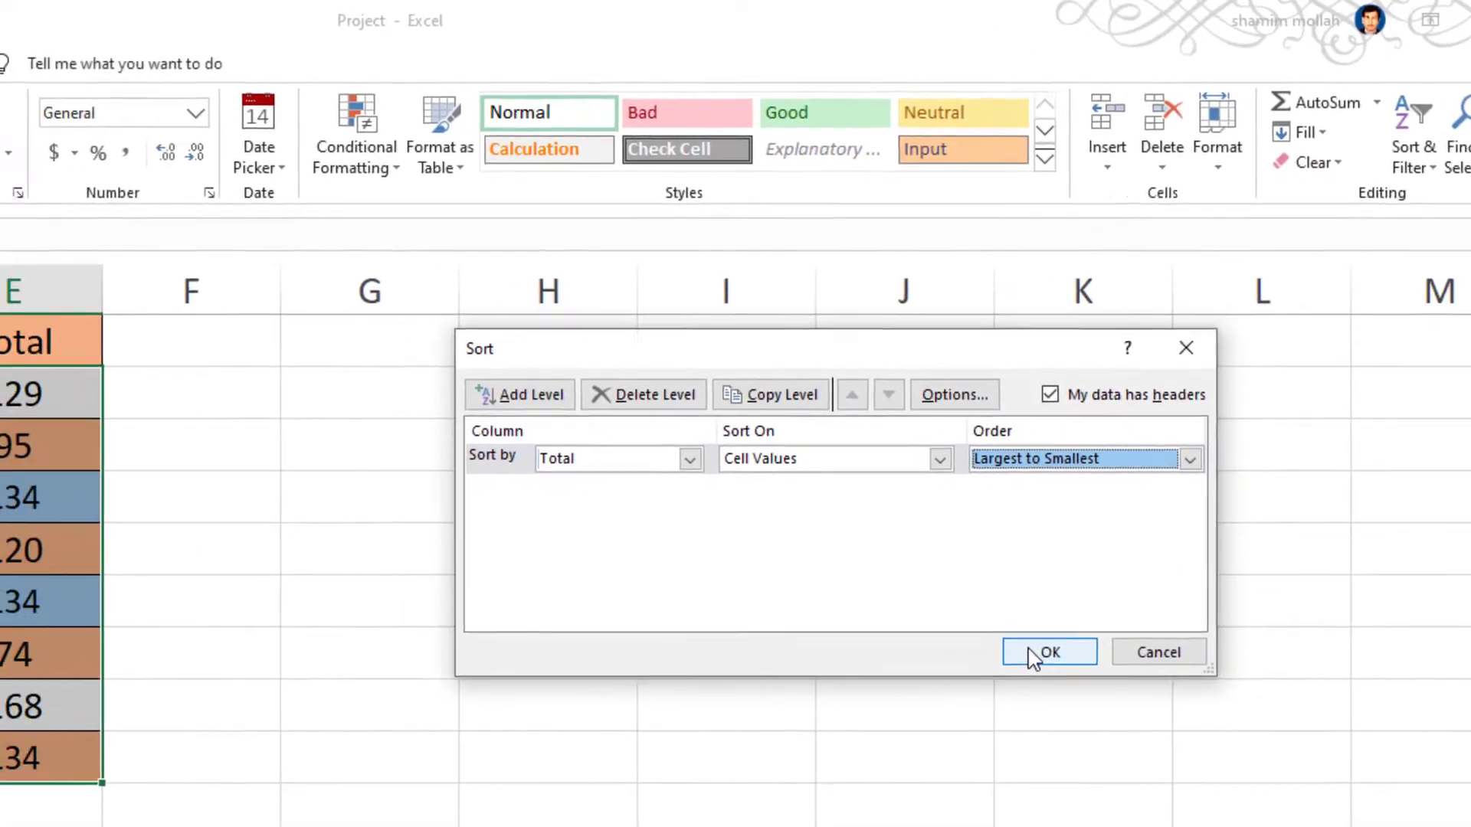
{"action": "left_click", "coordinate": [858, 675]}
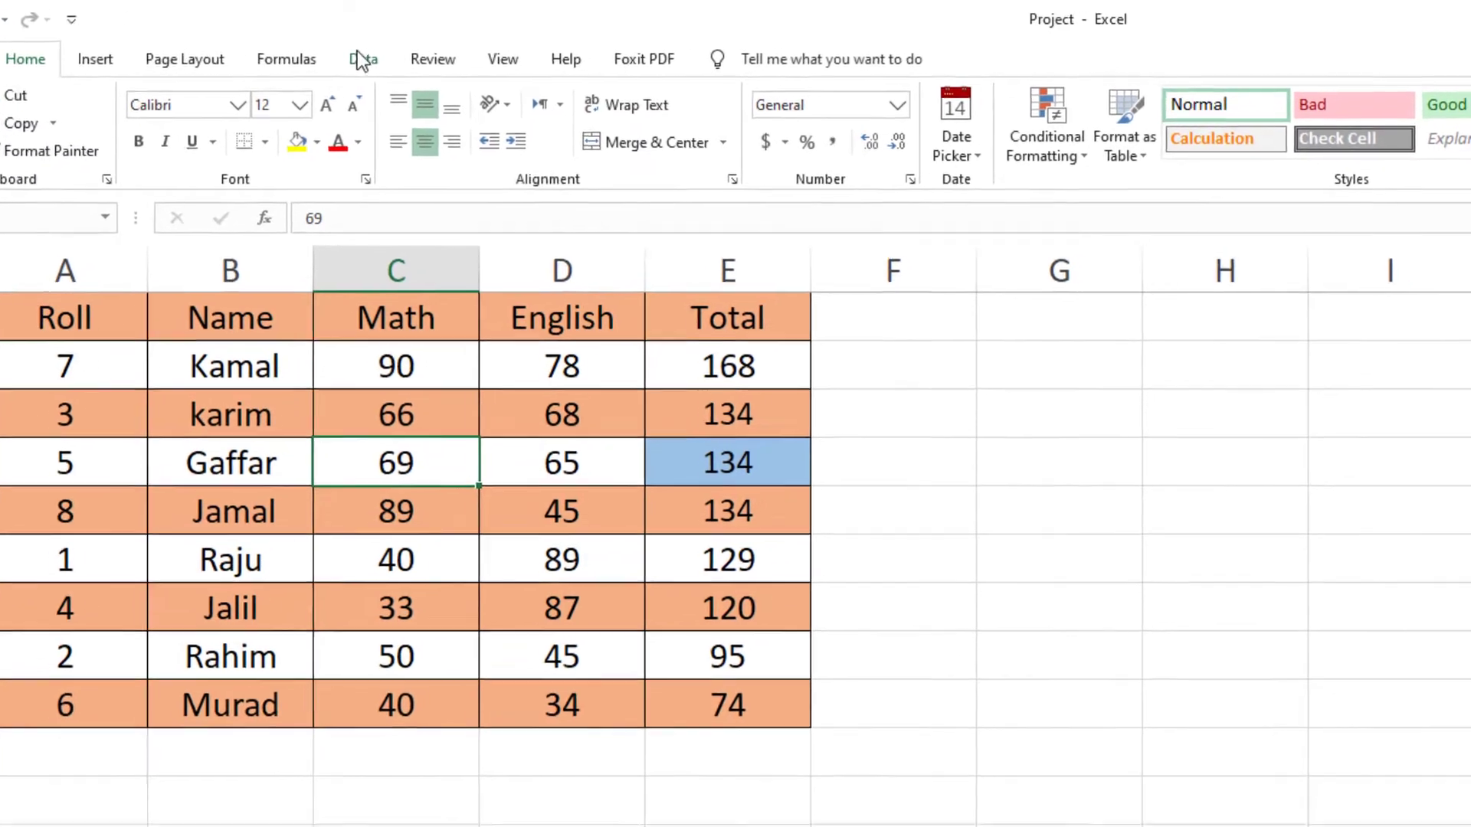
{"action": "left_click", "coordinate": [422, 56]}
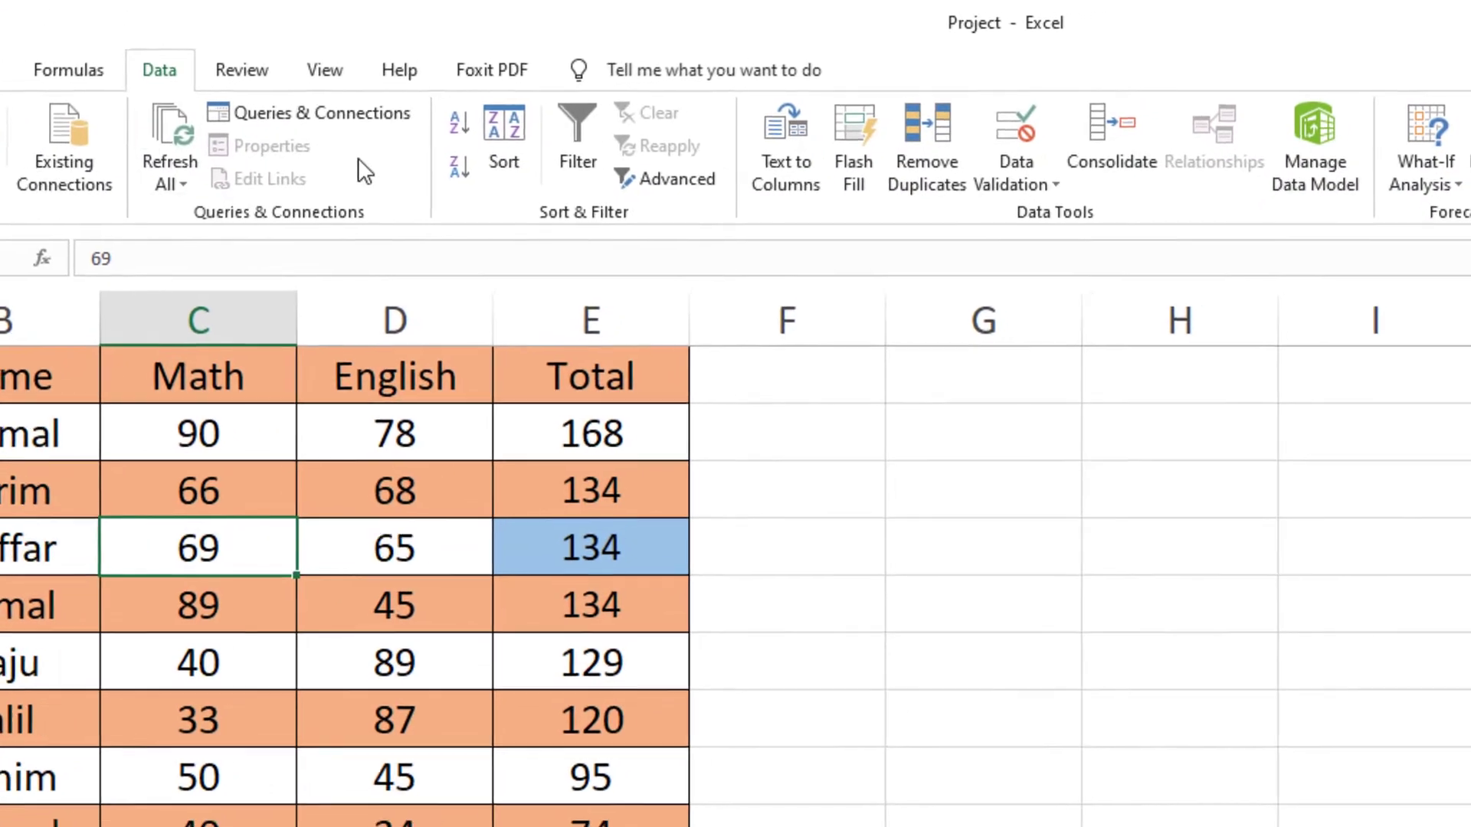
{"action": "left_click", "coordinate": [515, 142]}
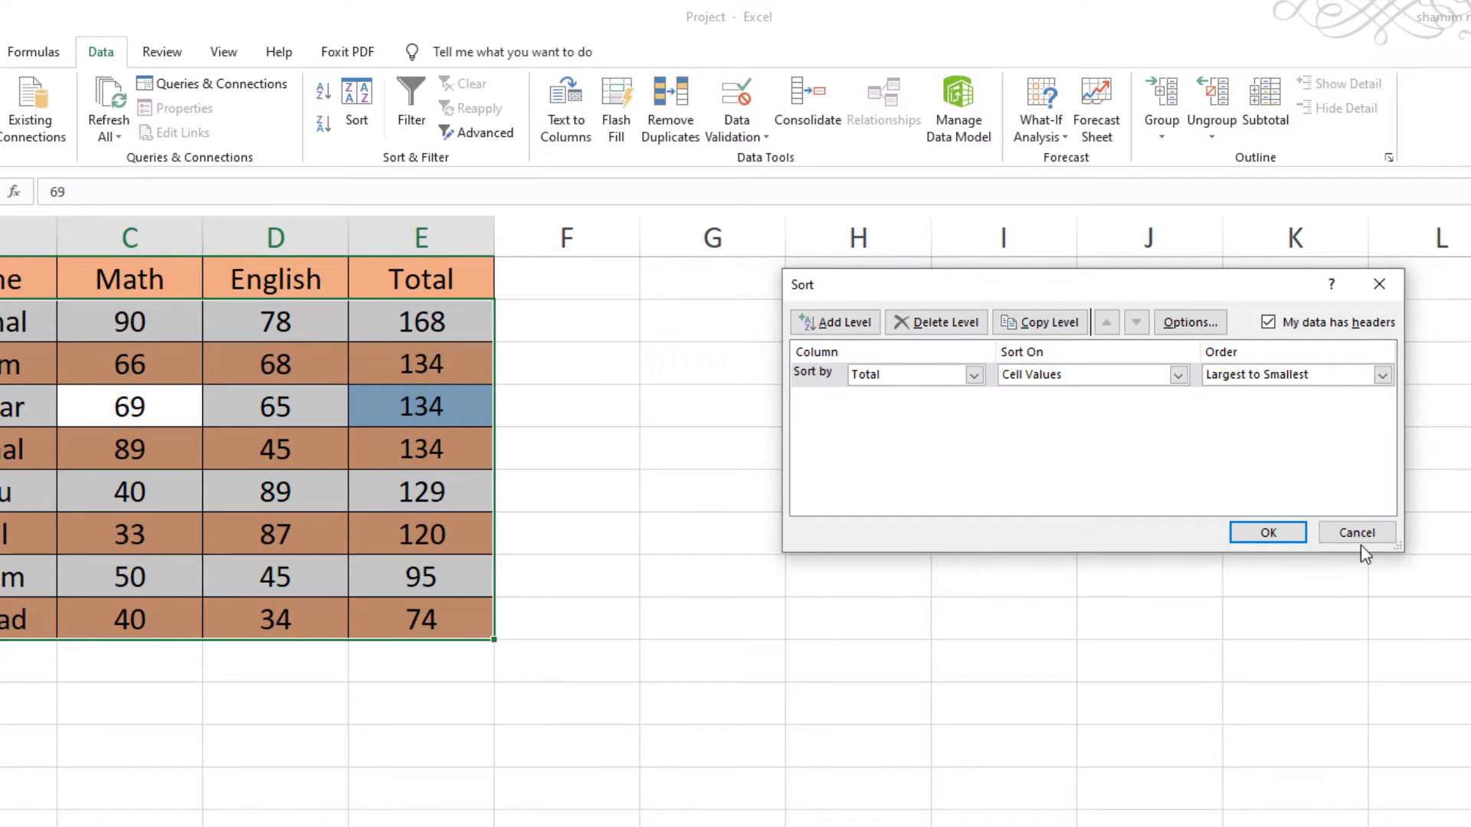
{"action": "left_click", "coordinate": [1356, 533]}
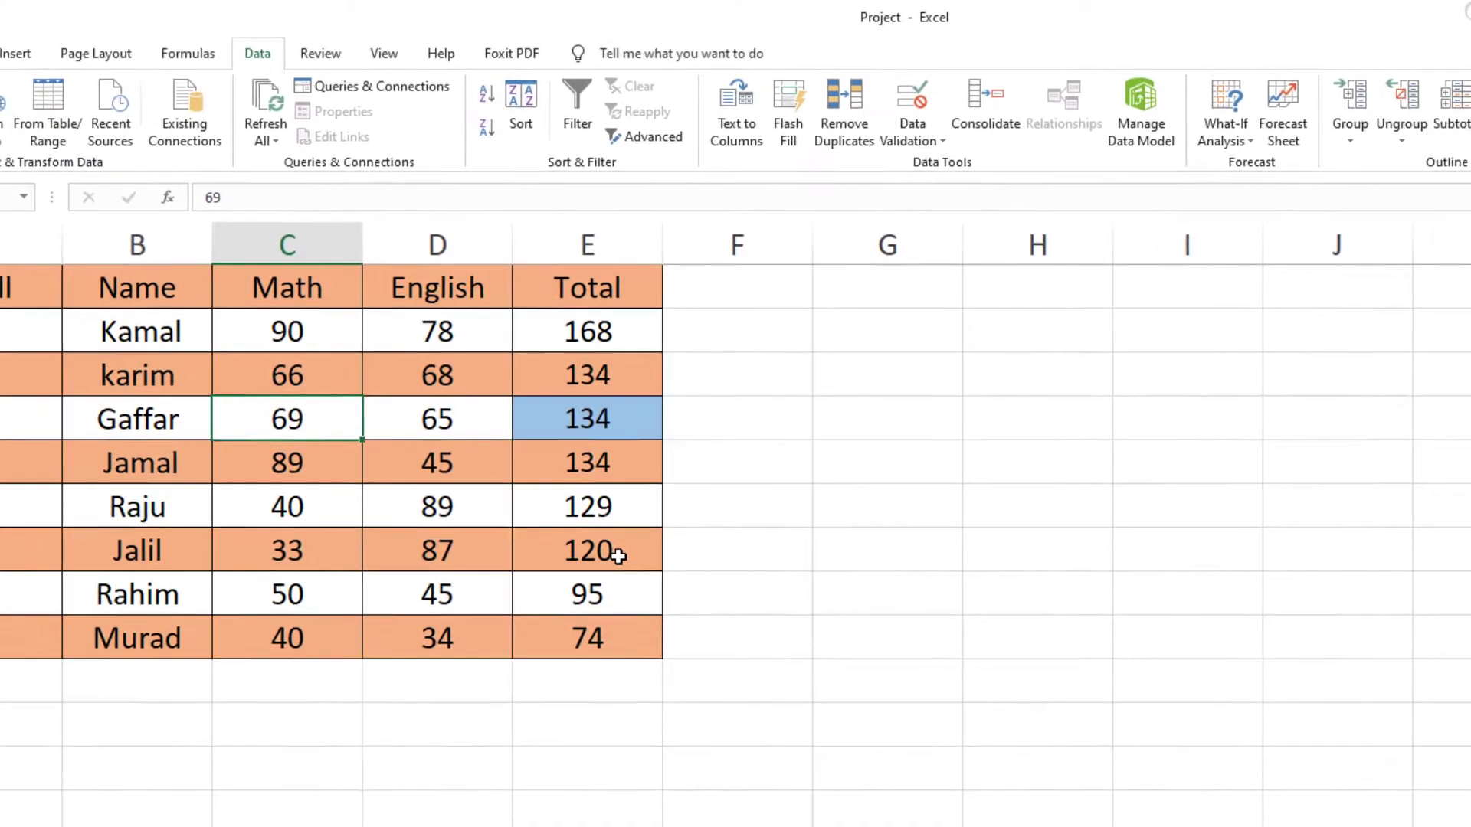
Undo the sort by Total
{"action": "key", "text": "ctrl+y"}
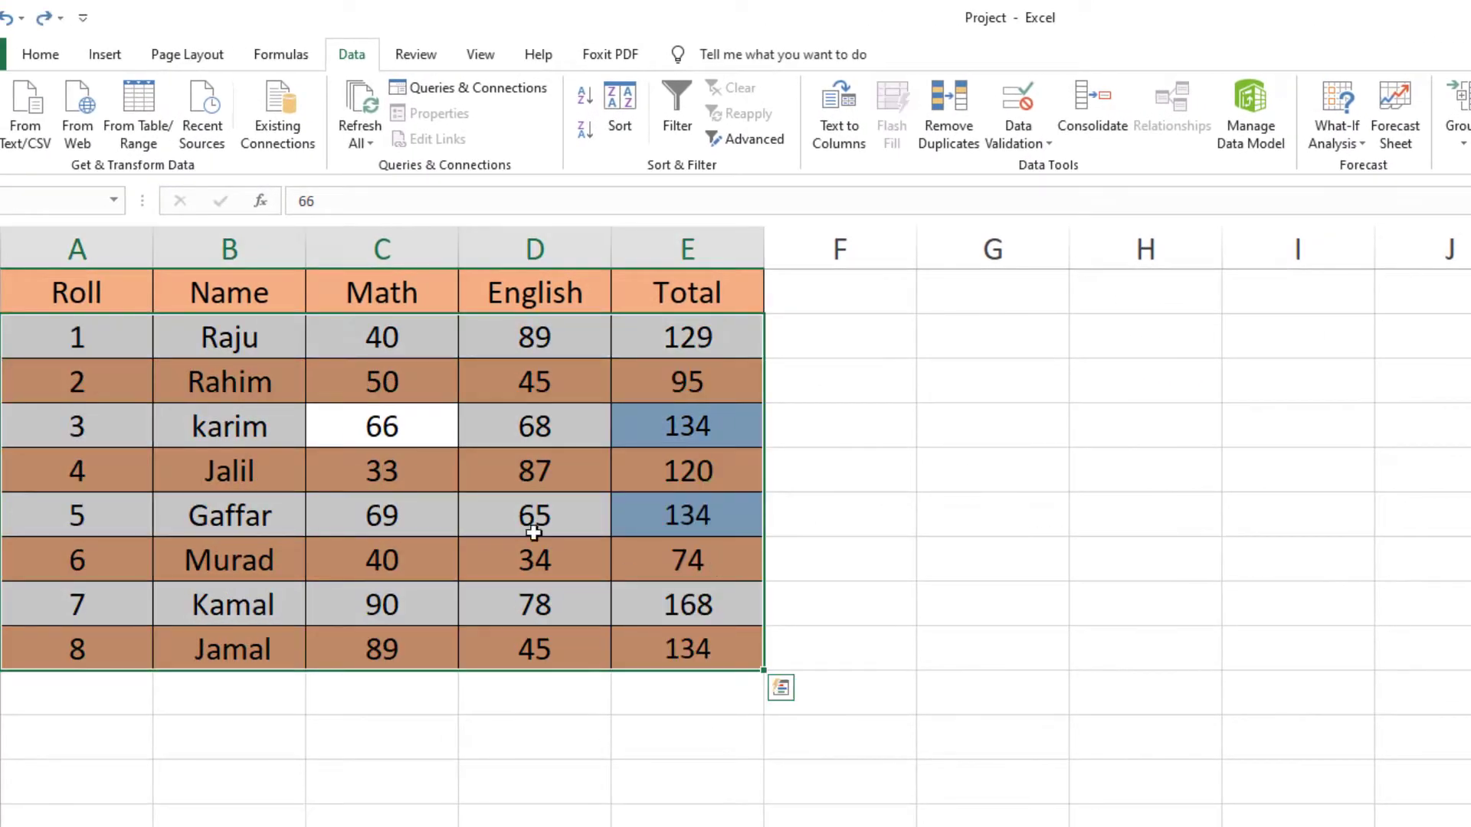
{"action": "left_click", "coordinate": [417, 488]}
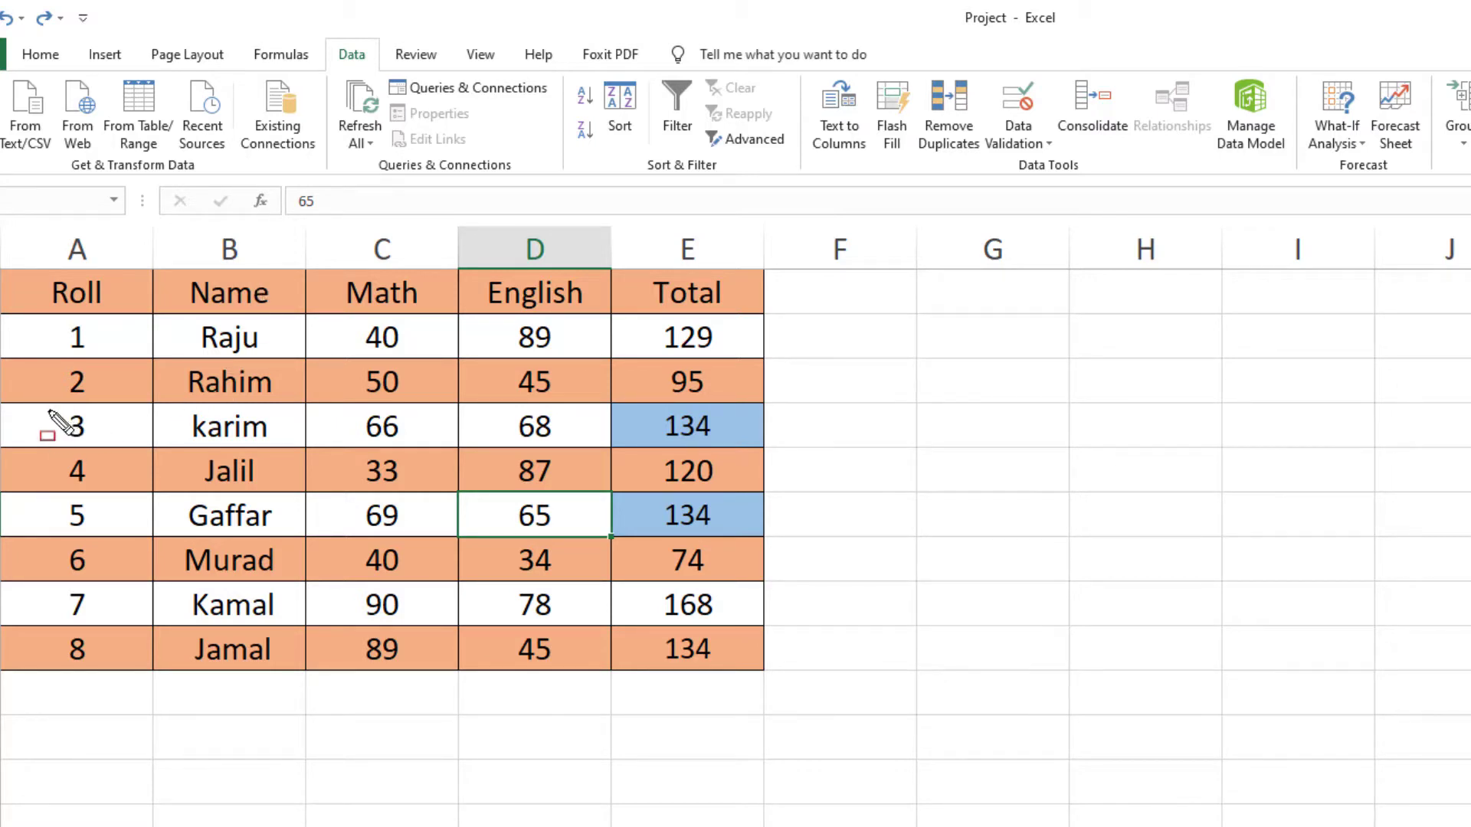
{"action": "left_click_drag", "start_coordinate": [48, 411], "coordinate": [129, 460]}
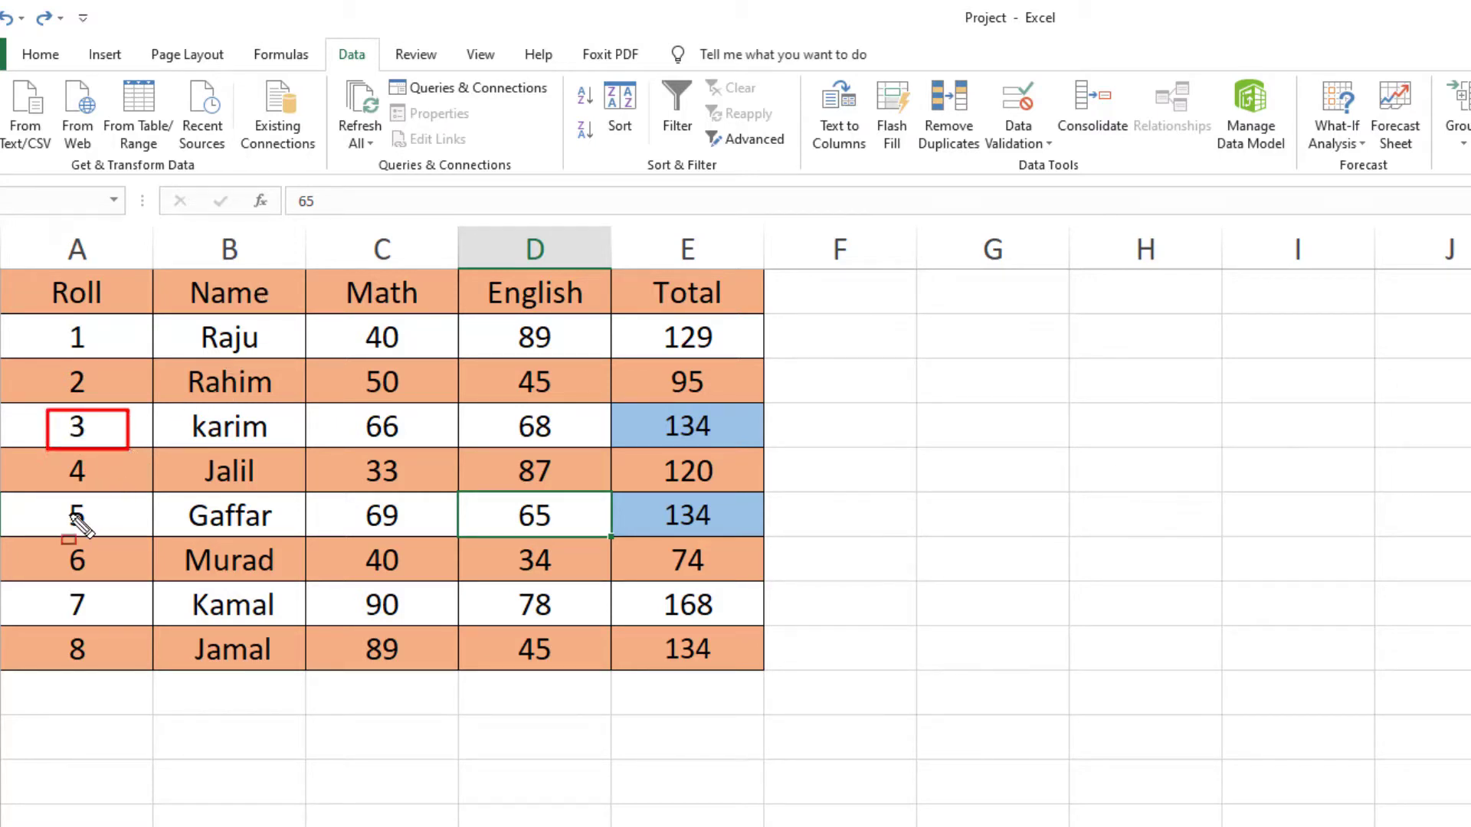
{"action": "mouse_move", "coordinate": [54, 496]}
{"action": "left_mouse_down"}
{"action": "mouse_move", "coordinate": [128, 523]}
{"action": "mouse_move", "coordinate": [119, 536]}
{"action": "left_mouse_up"}
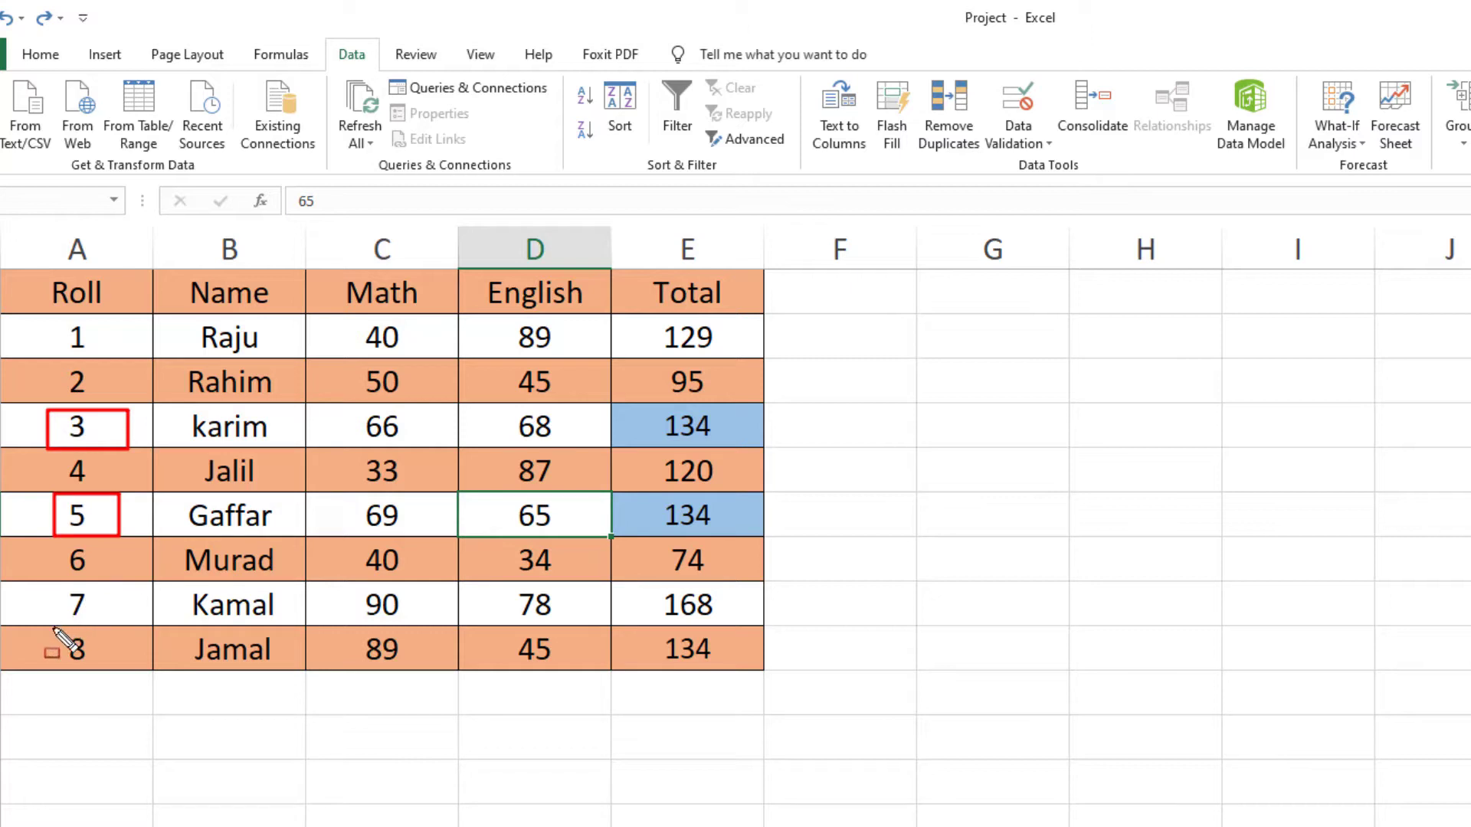
{"action": "mouse_move", "coordinate": [52, 628]}
{"action": "left_mouse_down"}
{"action": "mouse_move", "coordinate": [122, 692]}
{"action": "mouse_move", "coordinate": [123, 666]}
{"action": "left_mouse_up"}
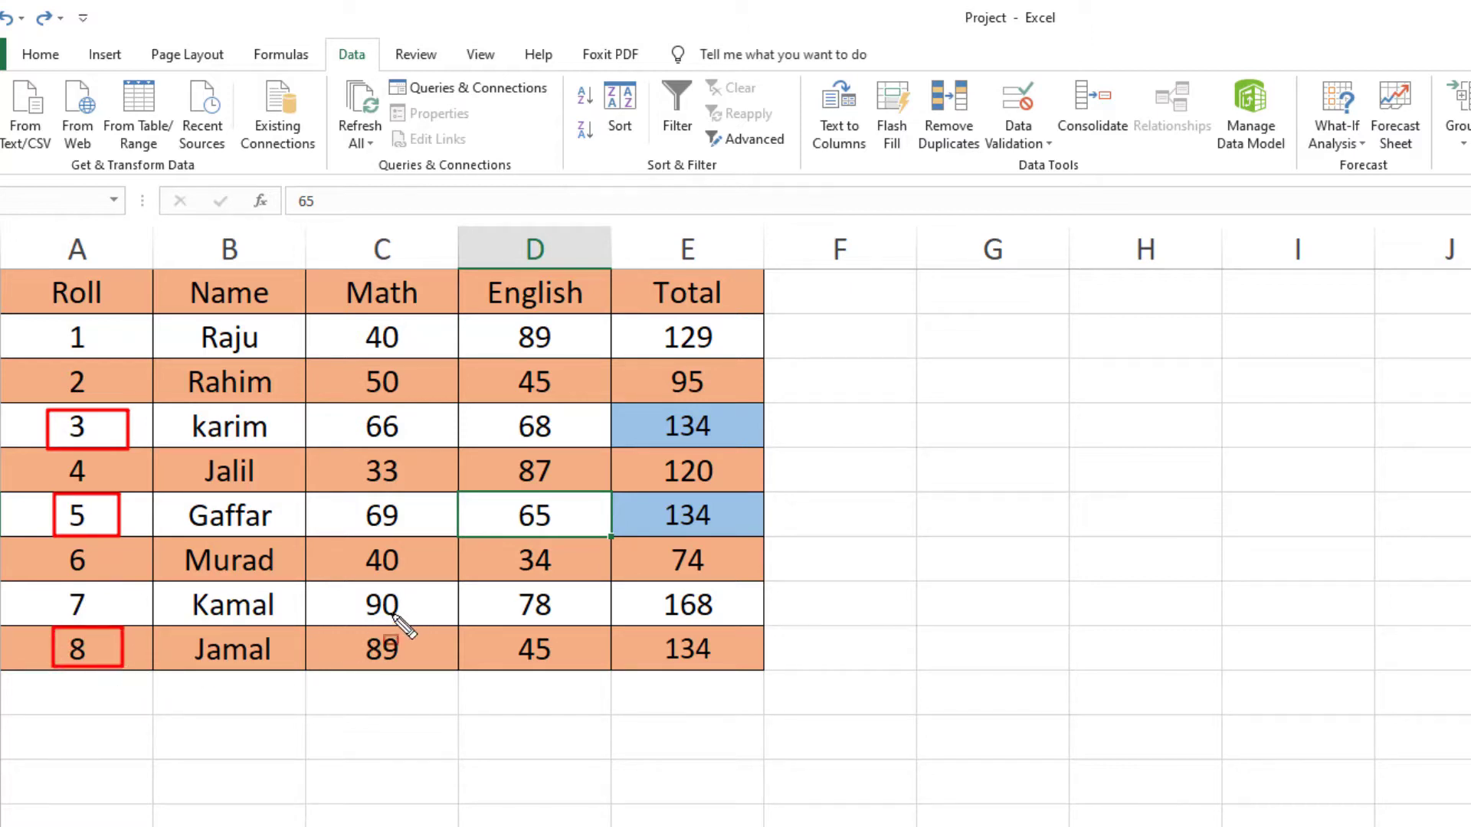
{"action": "mouse_move", "coordinate": [655, 632]}
{"action": "left_mouse_down"}
{"action": "mouse_move", "coordinate": [752, 681]}
{"action": "mouse_move", "coordinate": [747, 667]}
{"action": "left_mouse_up"}
{"action": "left_click_drag", "start_coordinate": [647, 495], "coordinate": [738, 551]}
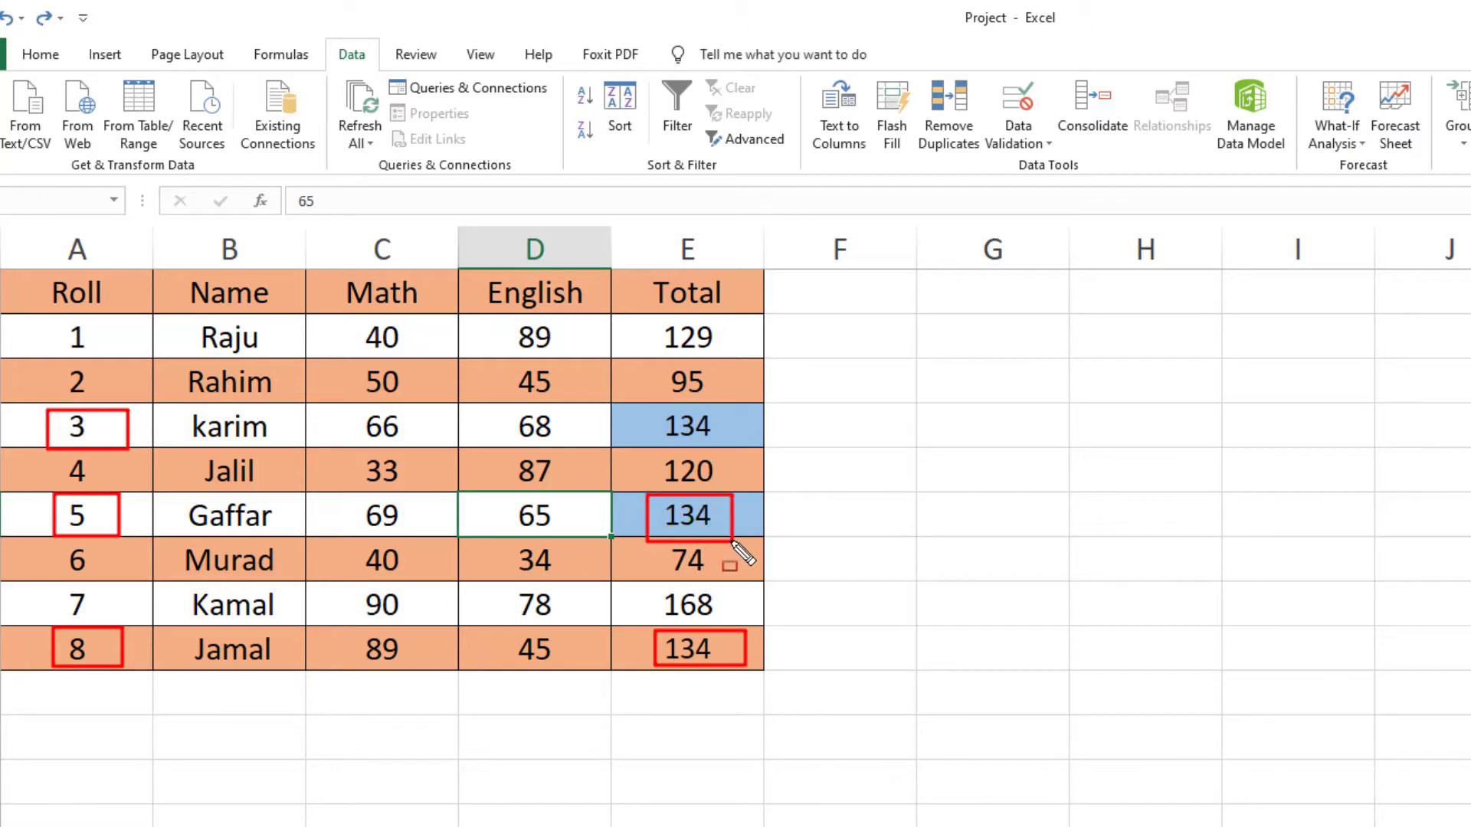
{"action": "left_click_drag", "start_coordinate": [648, 402], "coordinate": [732, 447]}
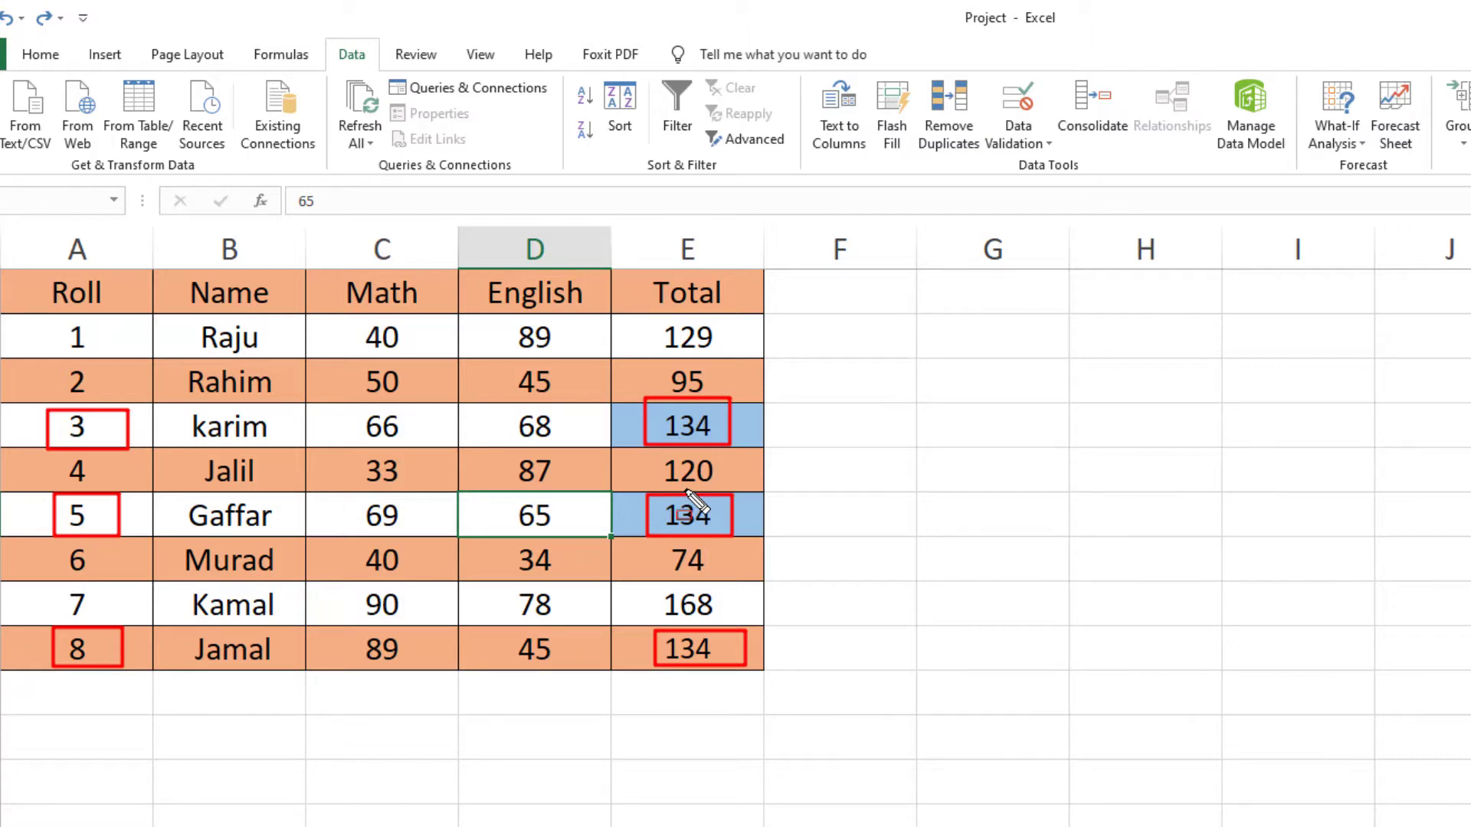
{"action": "key", "text": "e"}
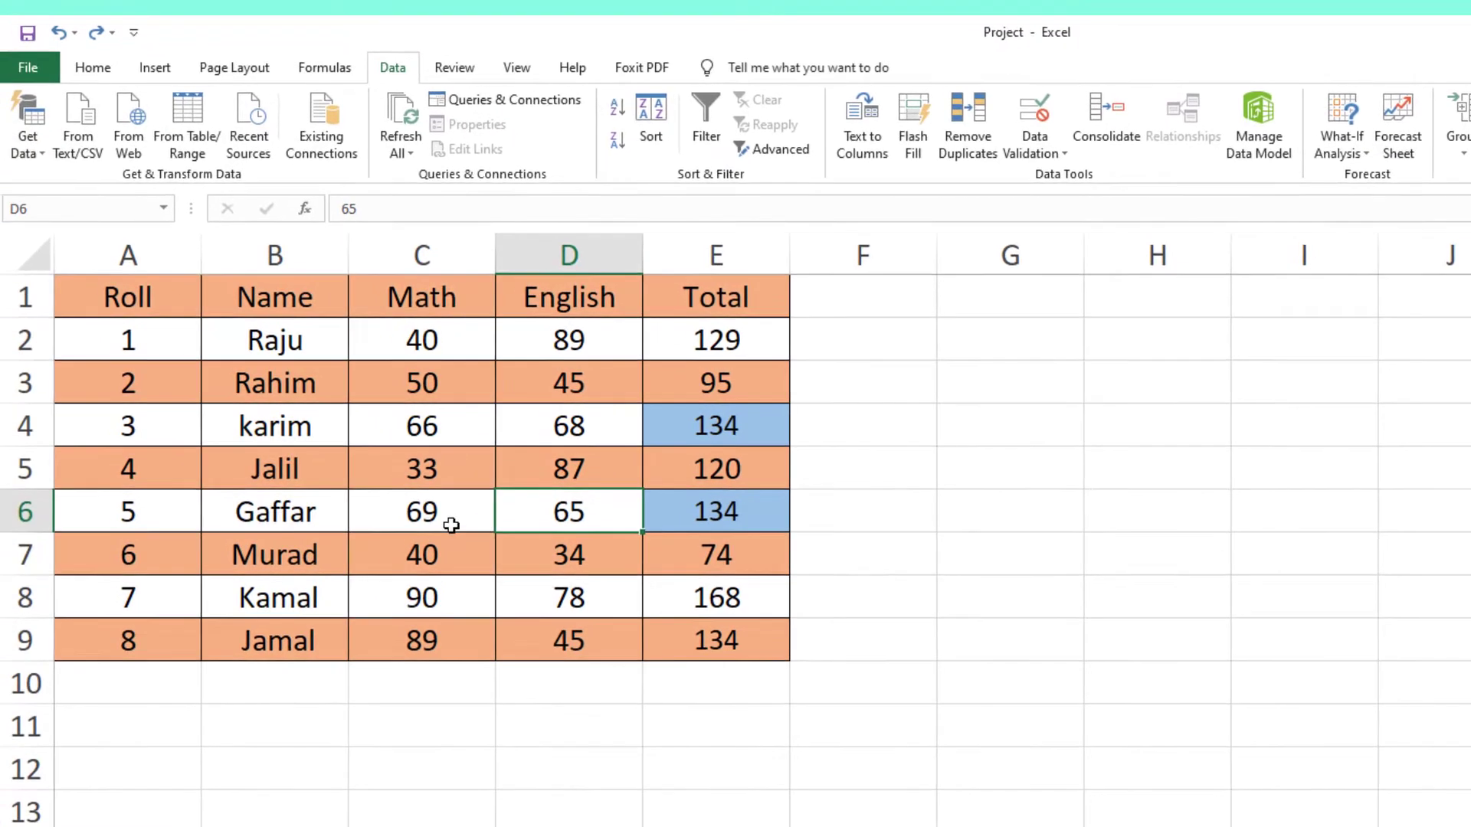
Set up a custom sort of the marks table by Total cell values, ordered from largest to smallest
{"action": "left_click", "coordinate": [434, 514]}
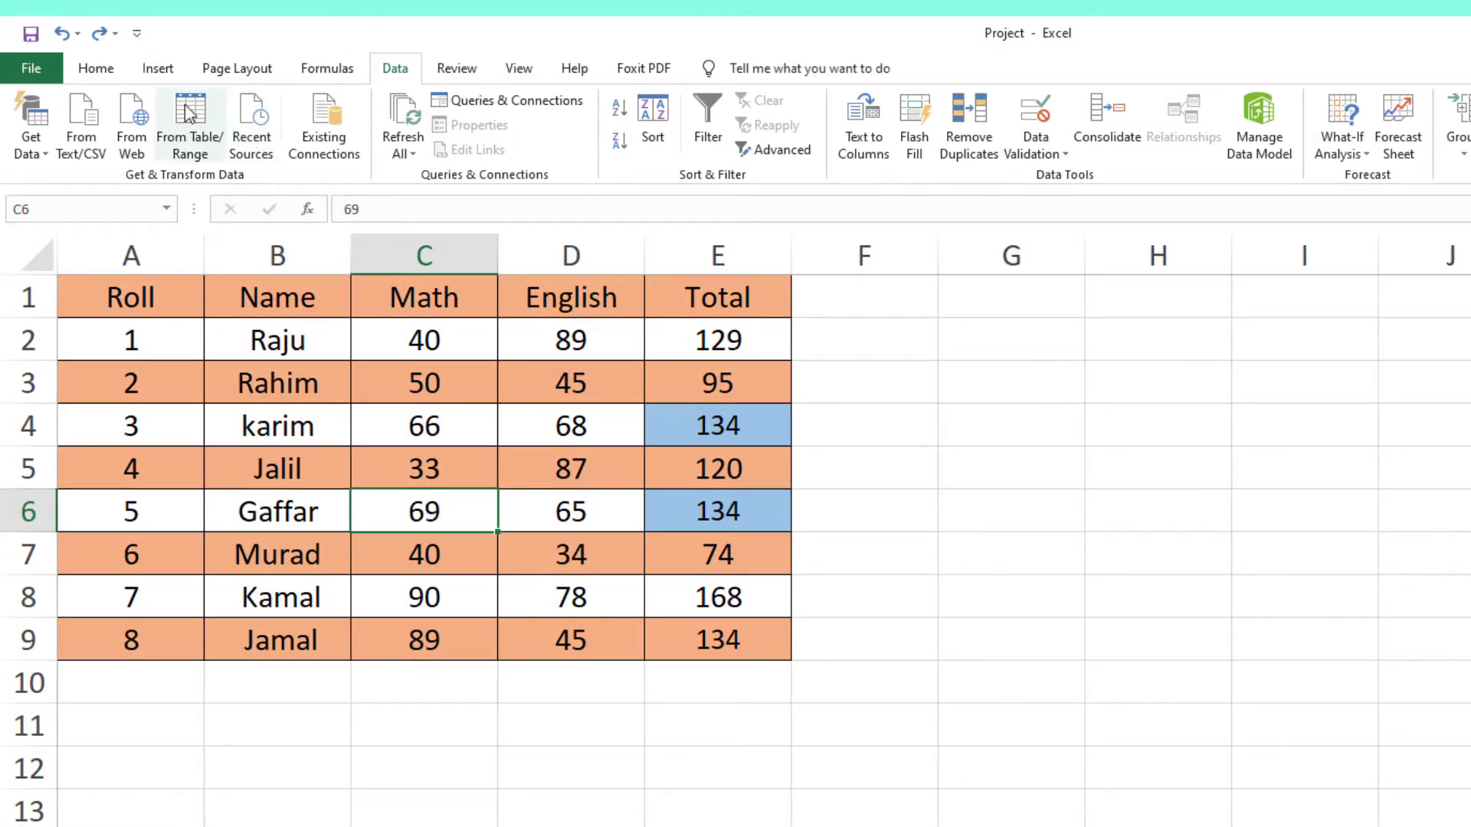
{"action": "left_click", "coordinate": [95, 69]}
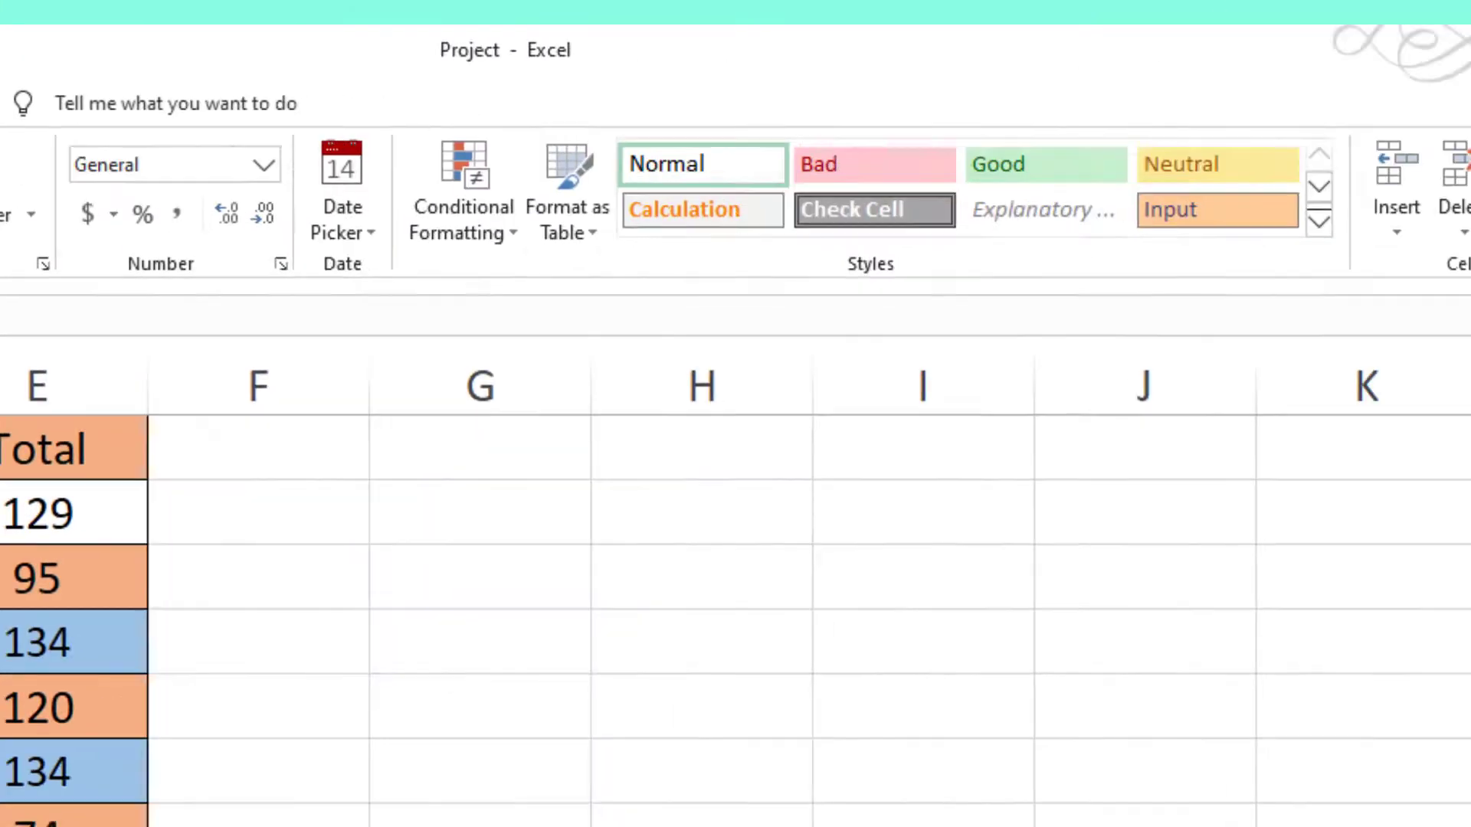
{"action": "left_click", "coordinate": [1245, 173]}
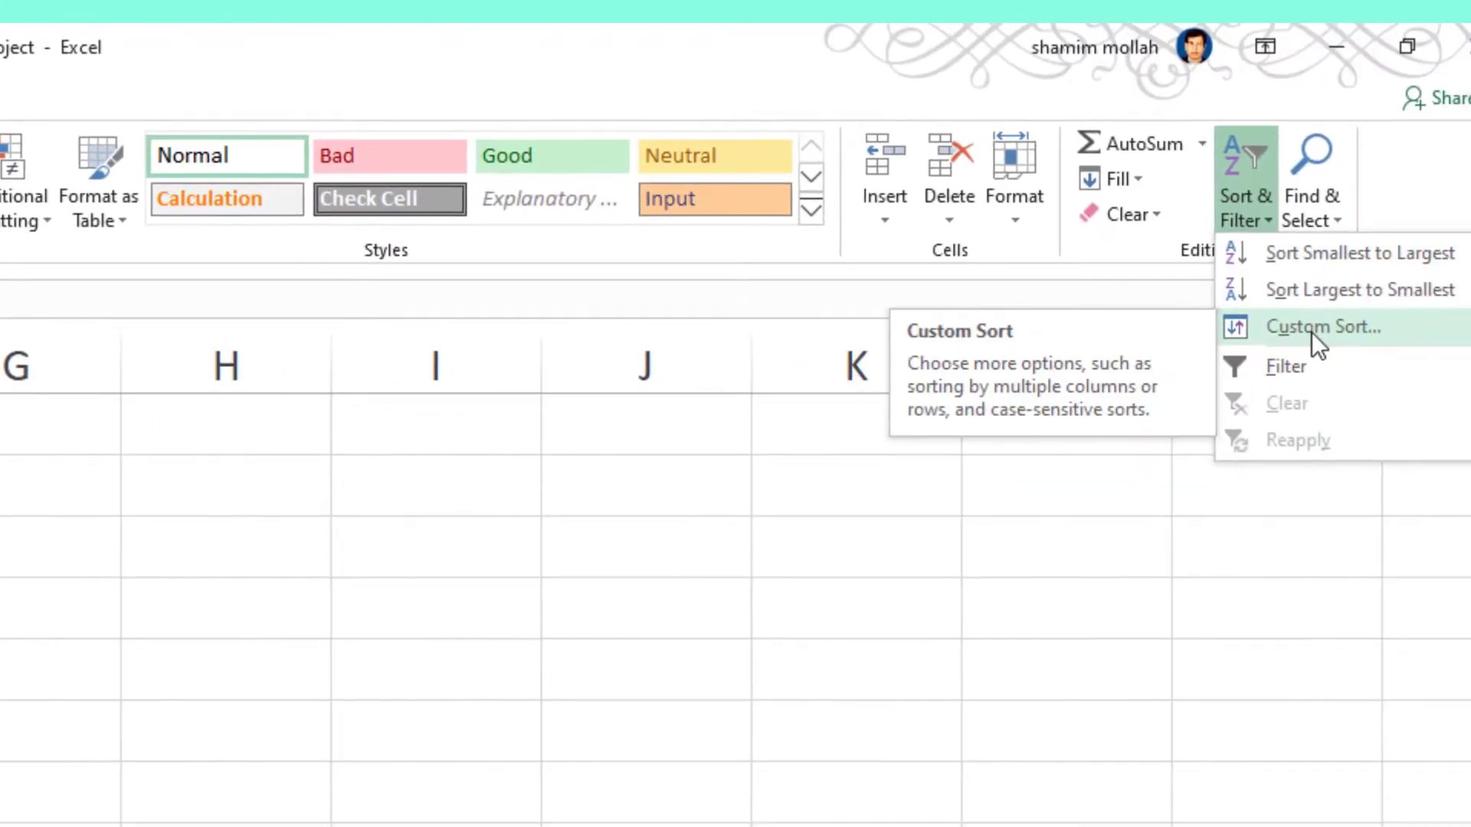
{"action": "left_click", "coordinate": [1311, 331]}
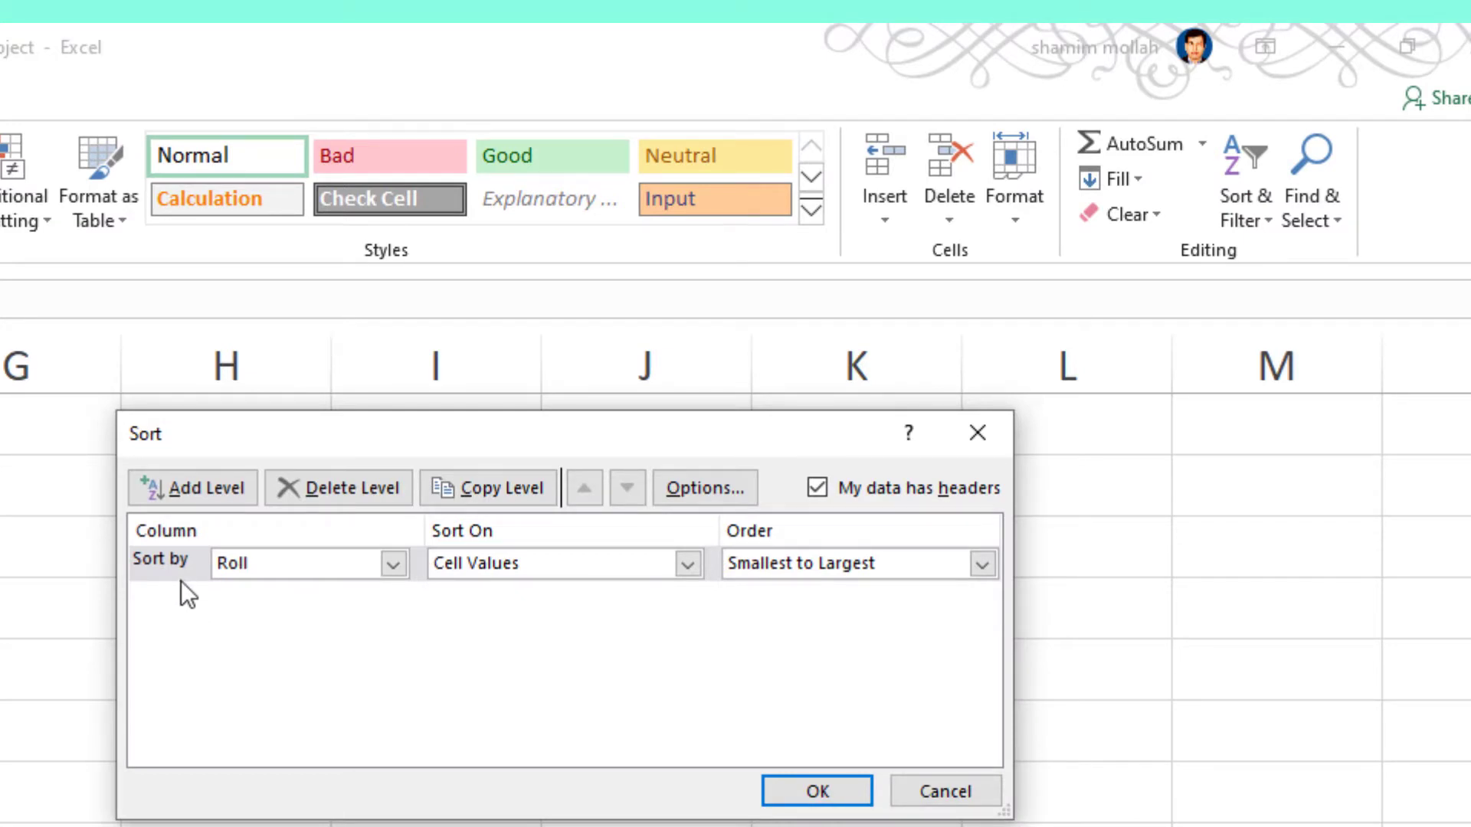
{"action": "left_click", "coordinate": [390, 566]}
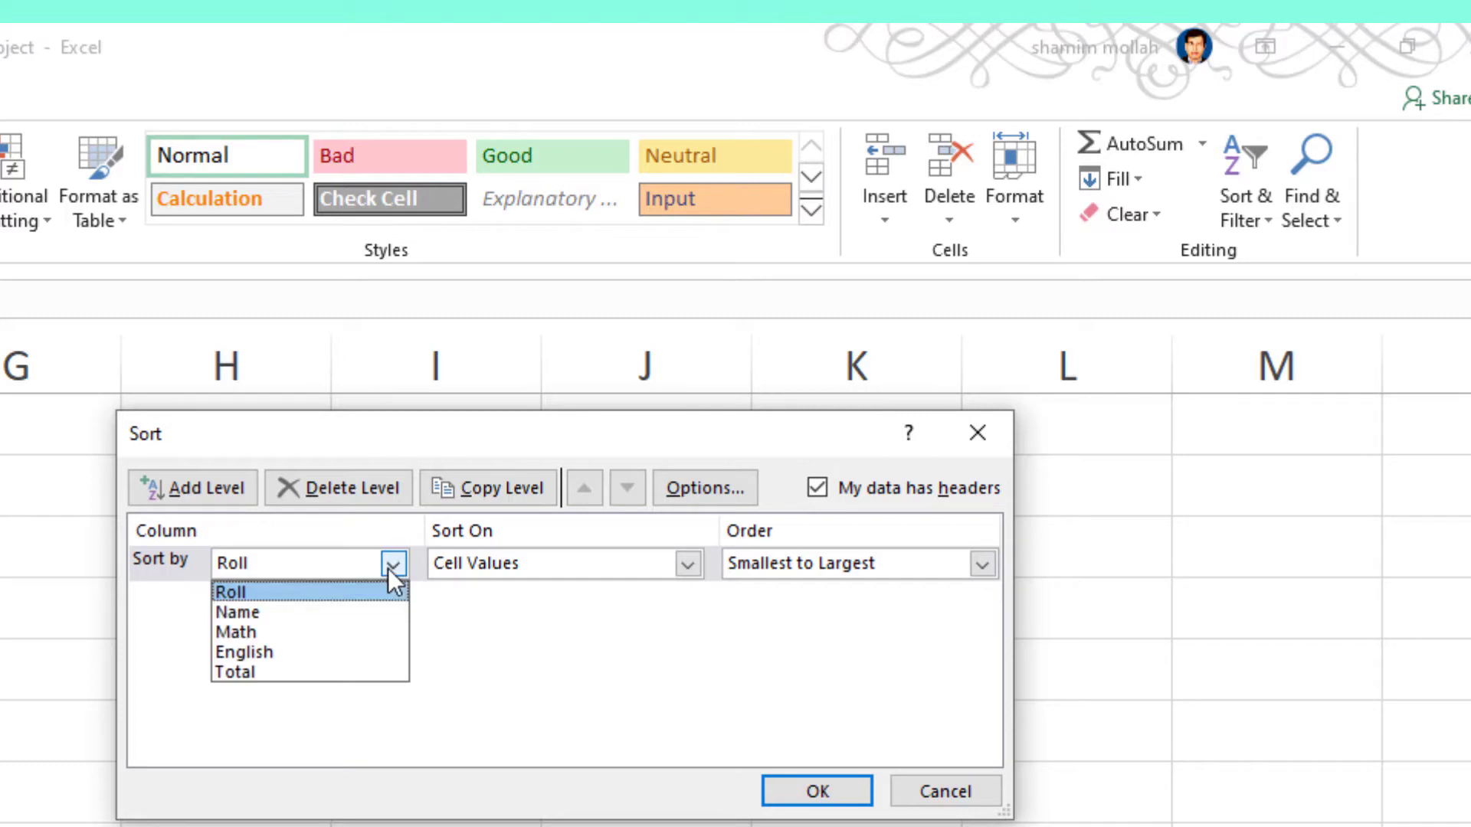
{"action": "left_click", "coordinate": [280, 671]}
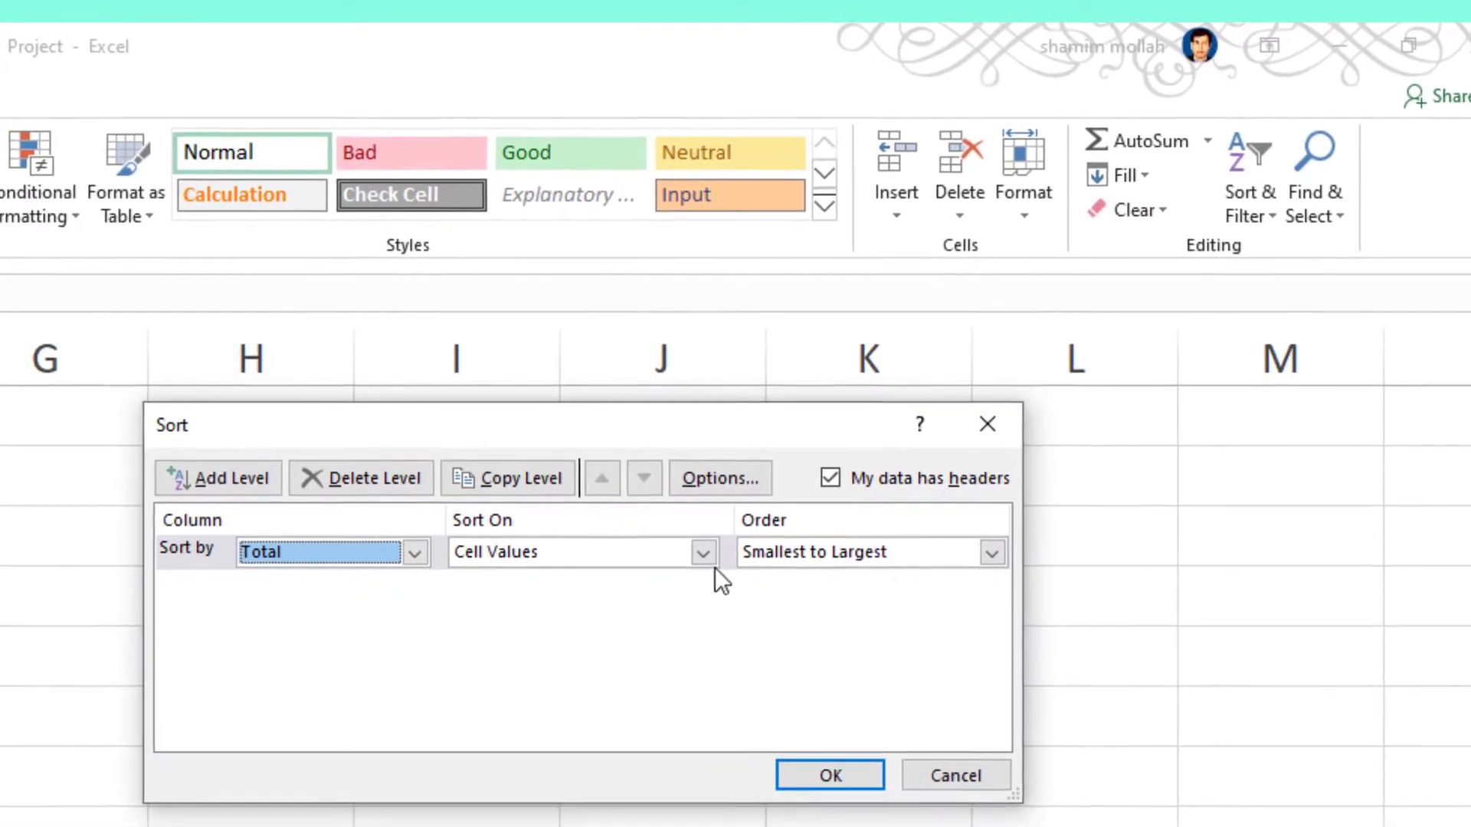
{"action": "left_click", "coordinate": [1002, 541]}
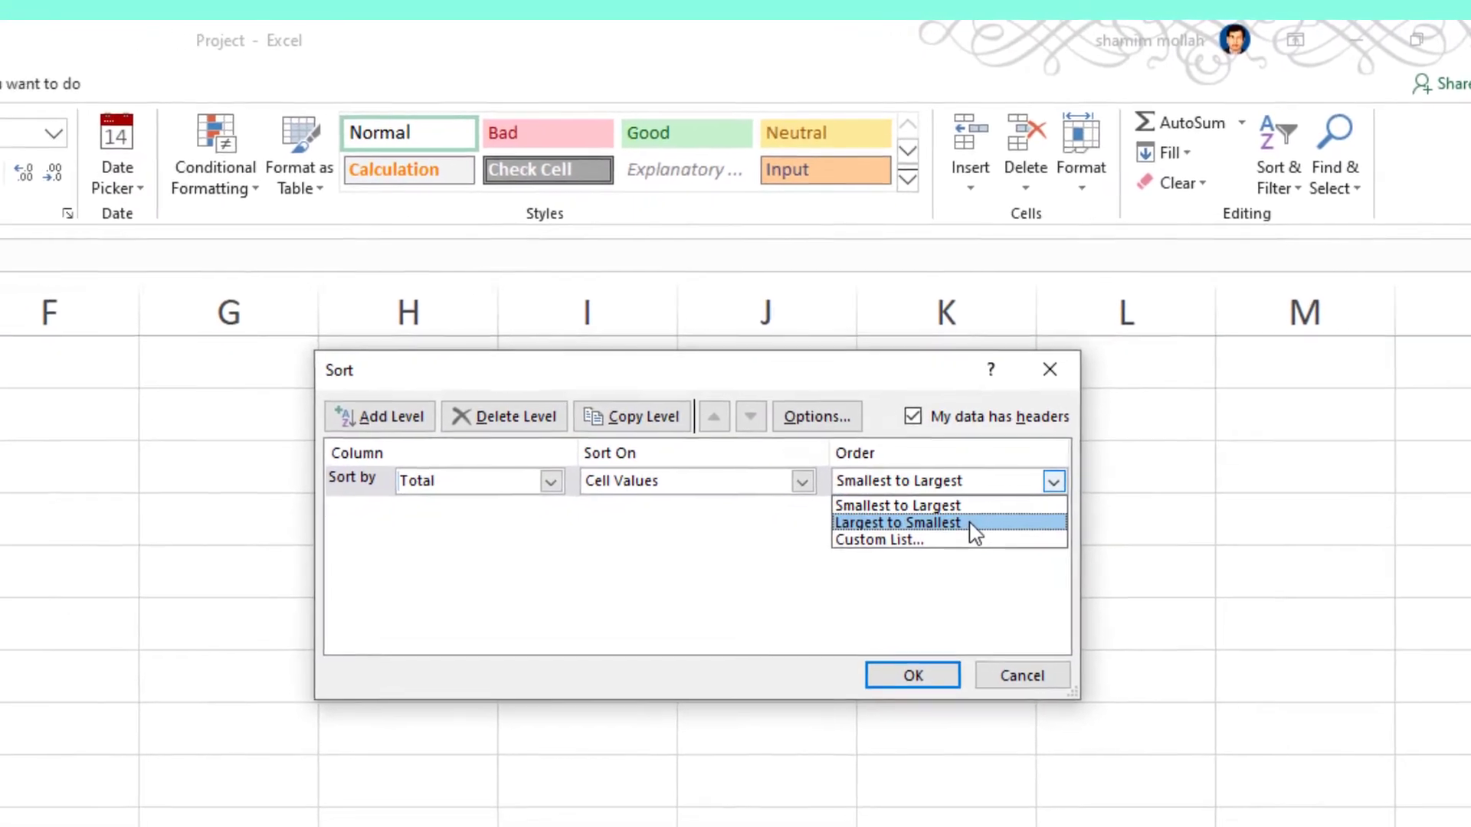
{"action": "left_click", "coordinate": [992, 500]}
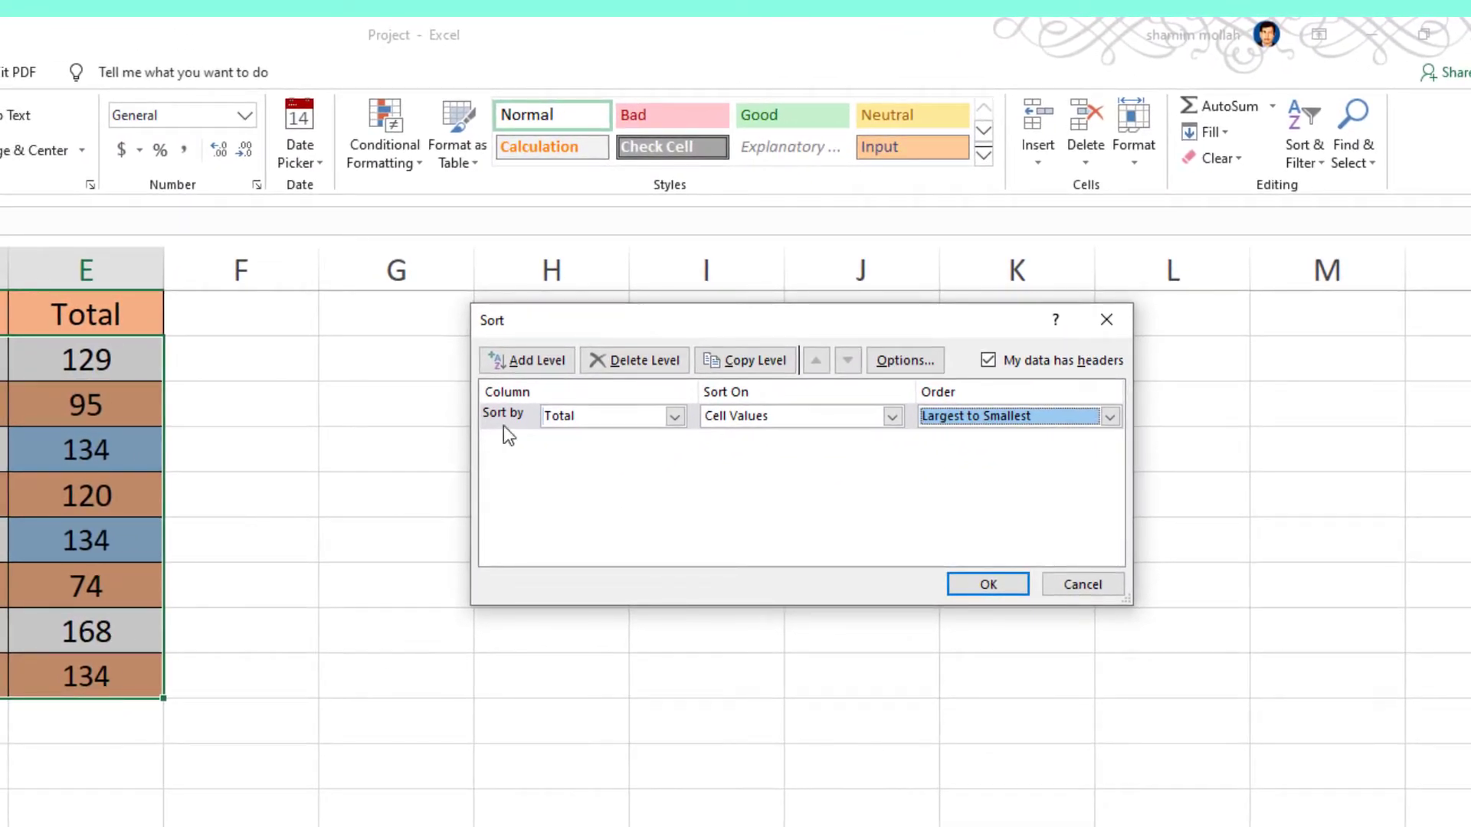
Add a second sort level on Math cell values, ordered from largest to smallest, and apply the two-level sort
{"action": "left_click", "coordinate": [539, 360]}
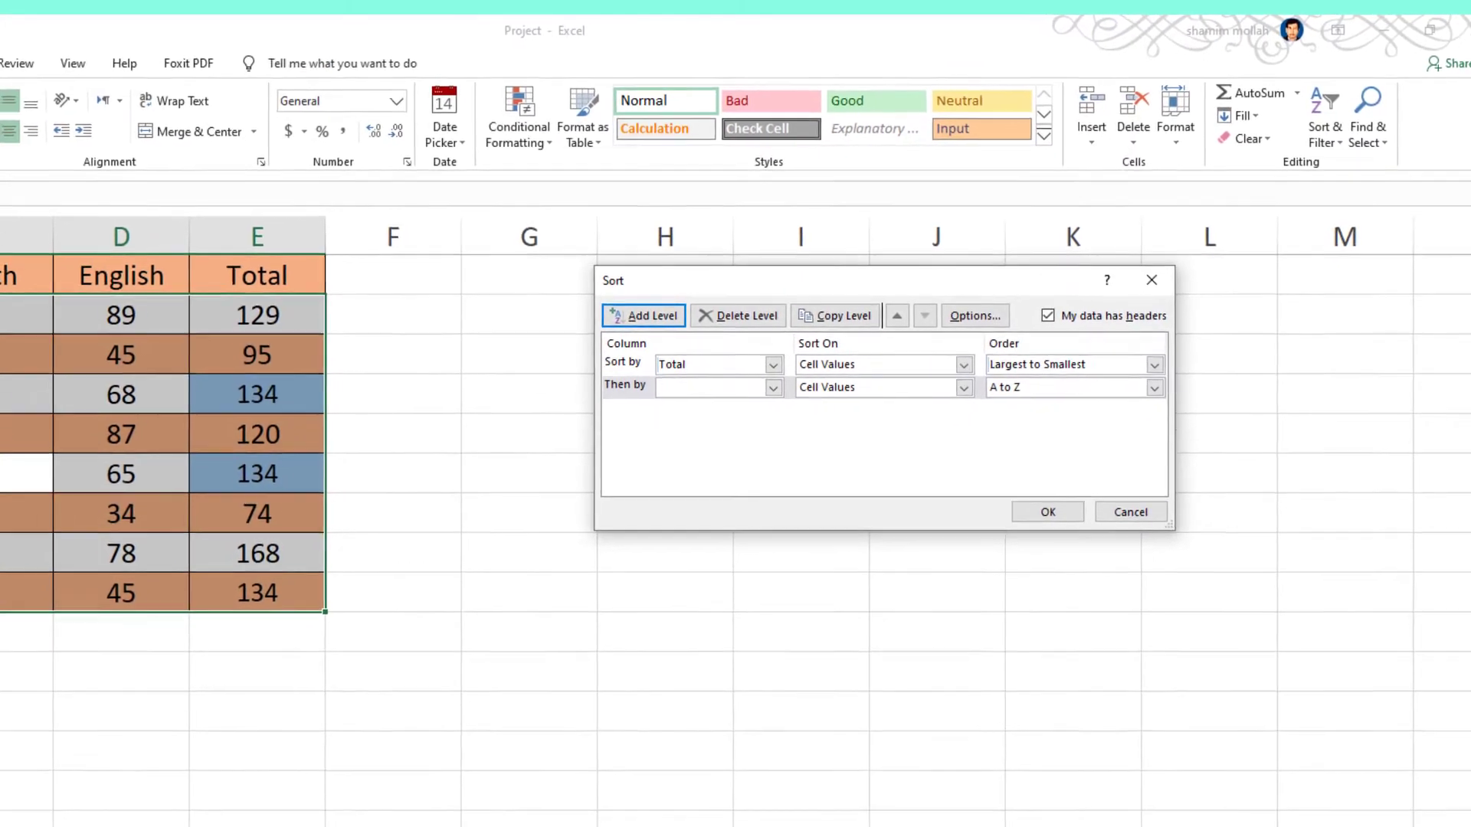
{"action": "left_click", "coordinate": [773, 387]}
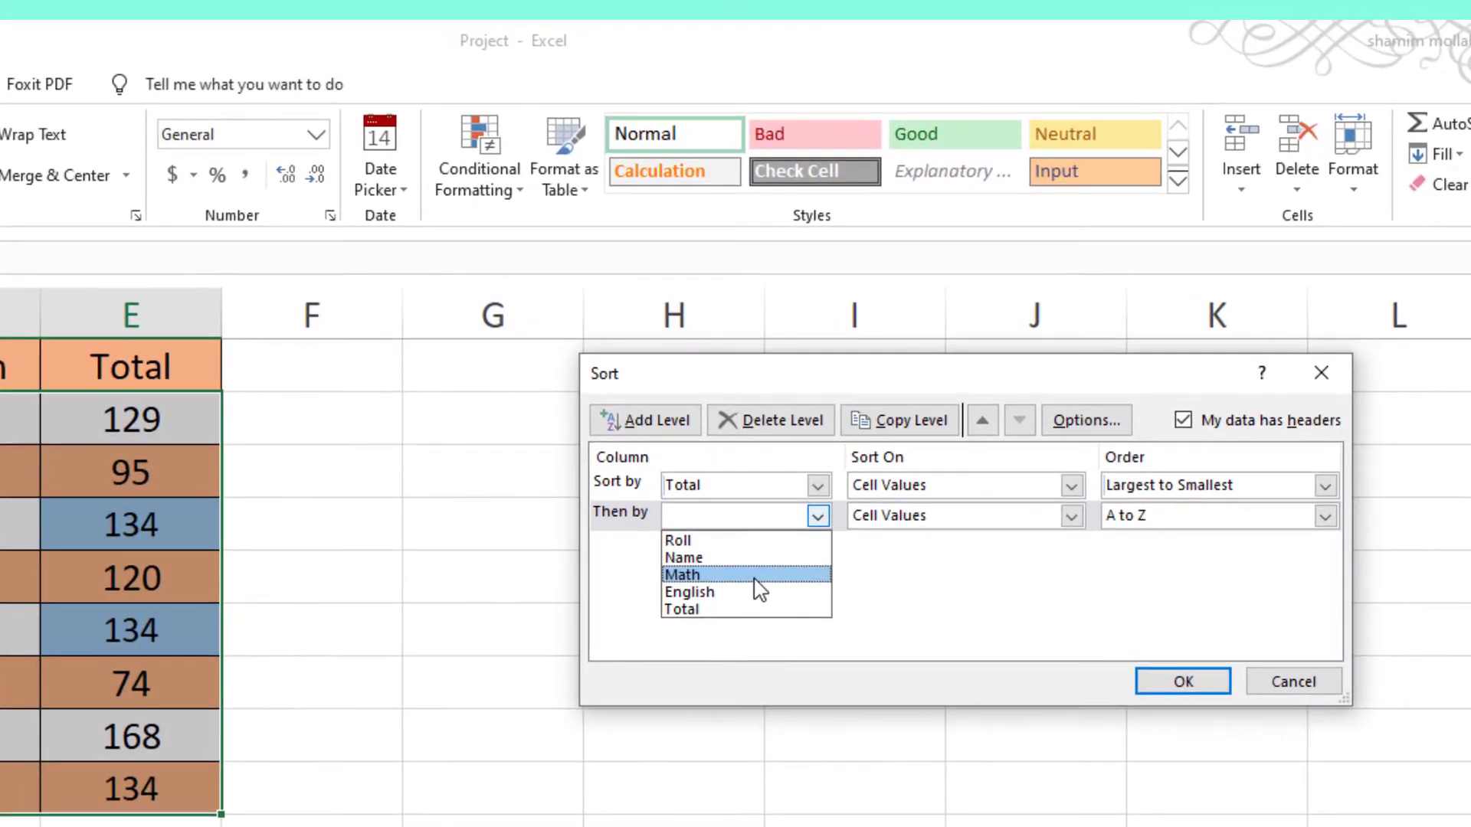
{"action": "left_click", "coordinate": [754, 579]}
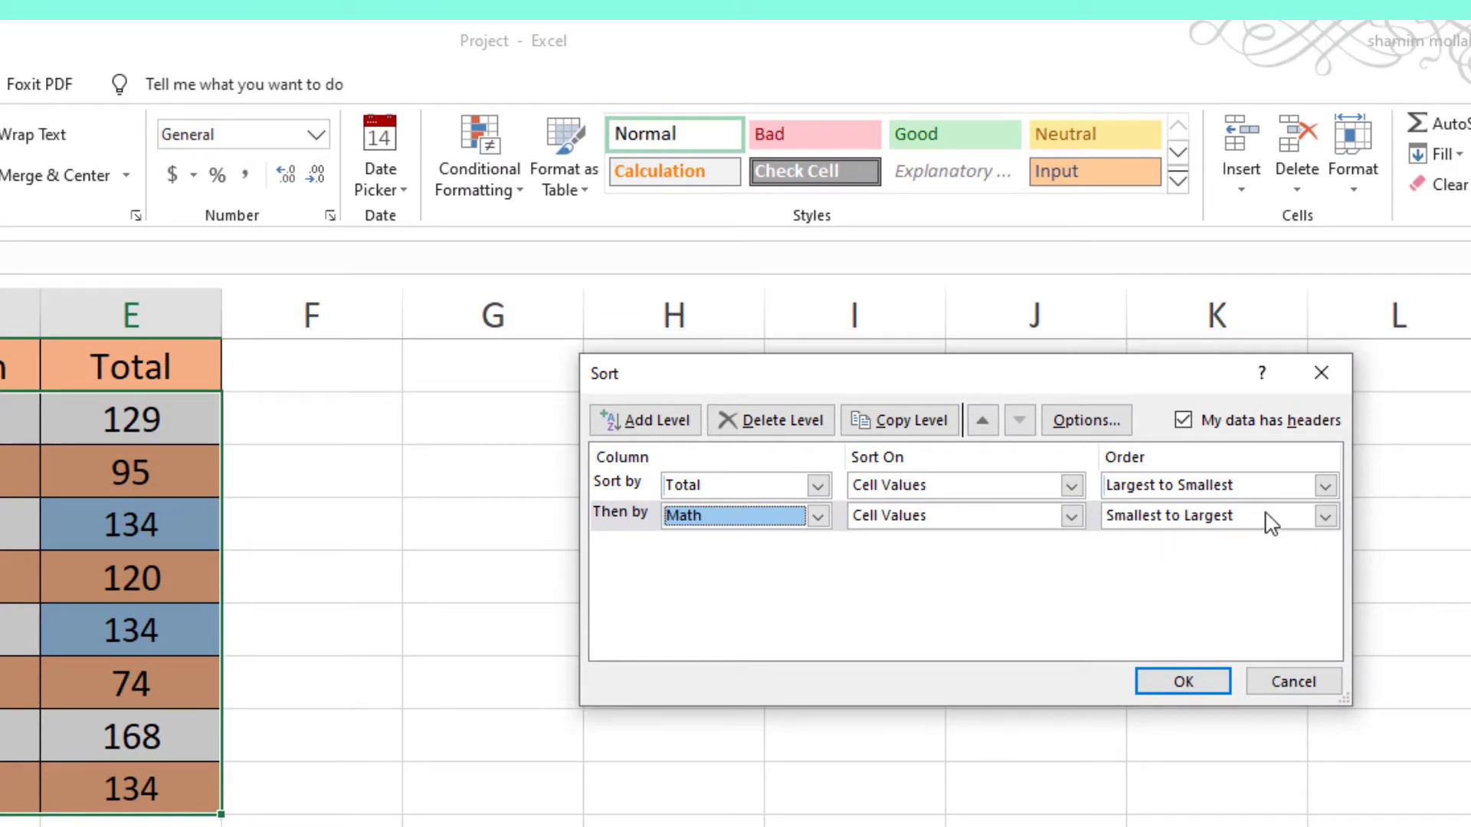
{"action": "left_click", "coordinate": [1325, 517]}
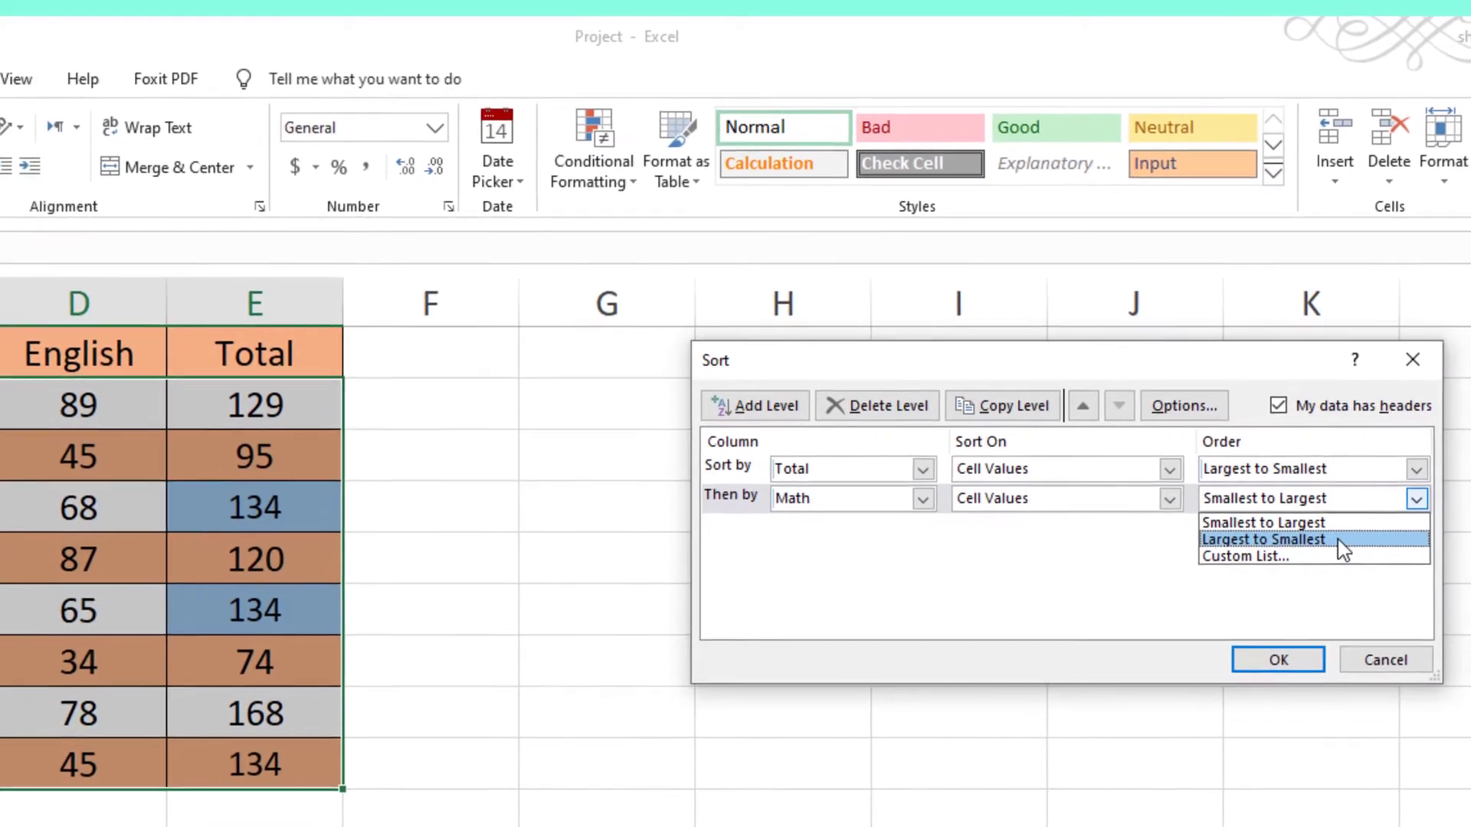
{"action": "left_click", "coordinate": [1256, 554]}
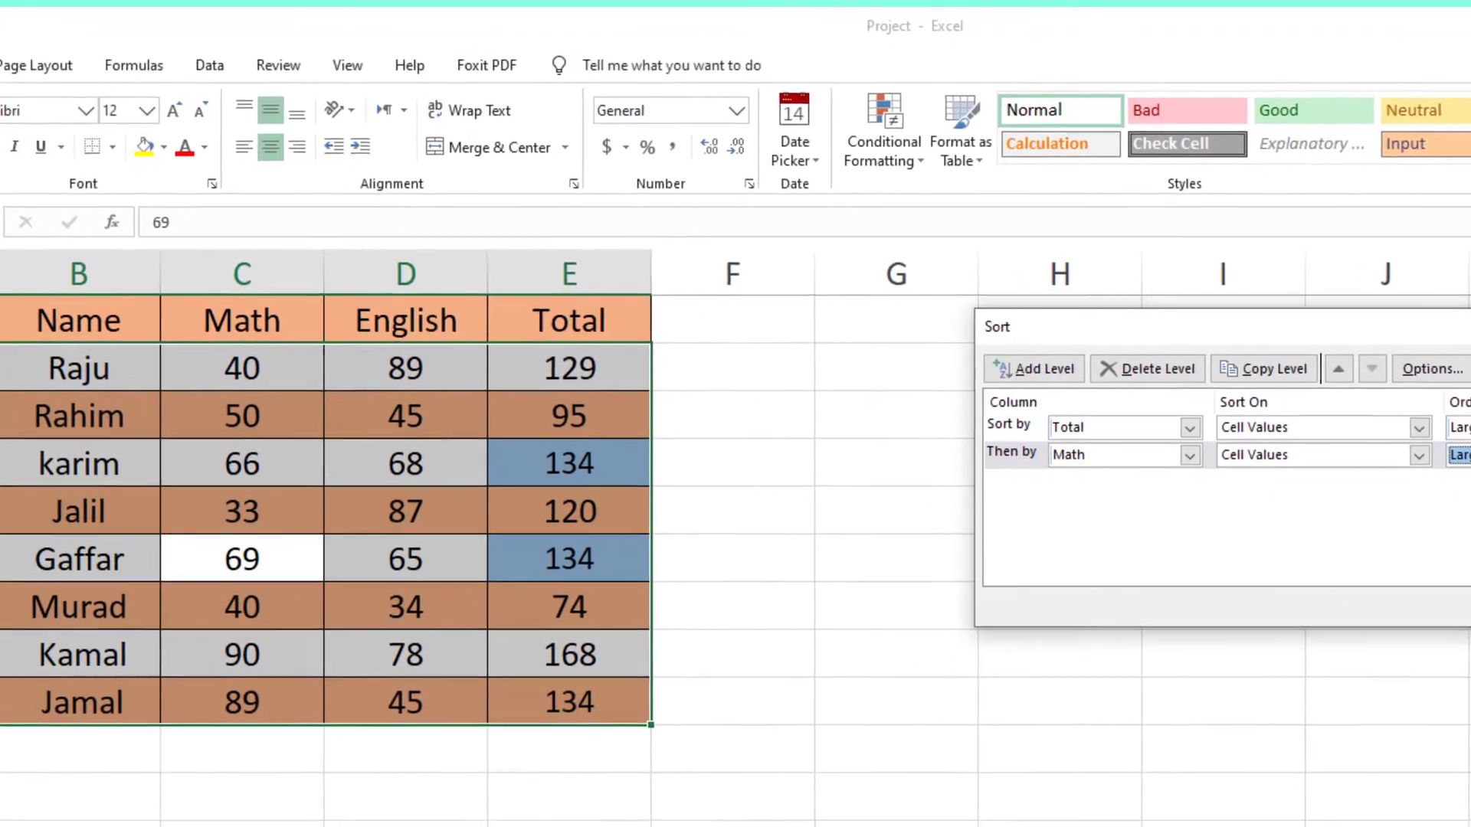
{"action": "left_click", "coordinate": [1433, 625]}
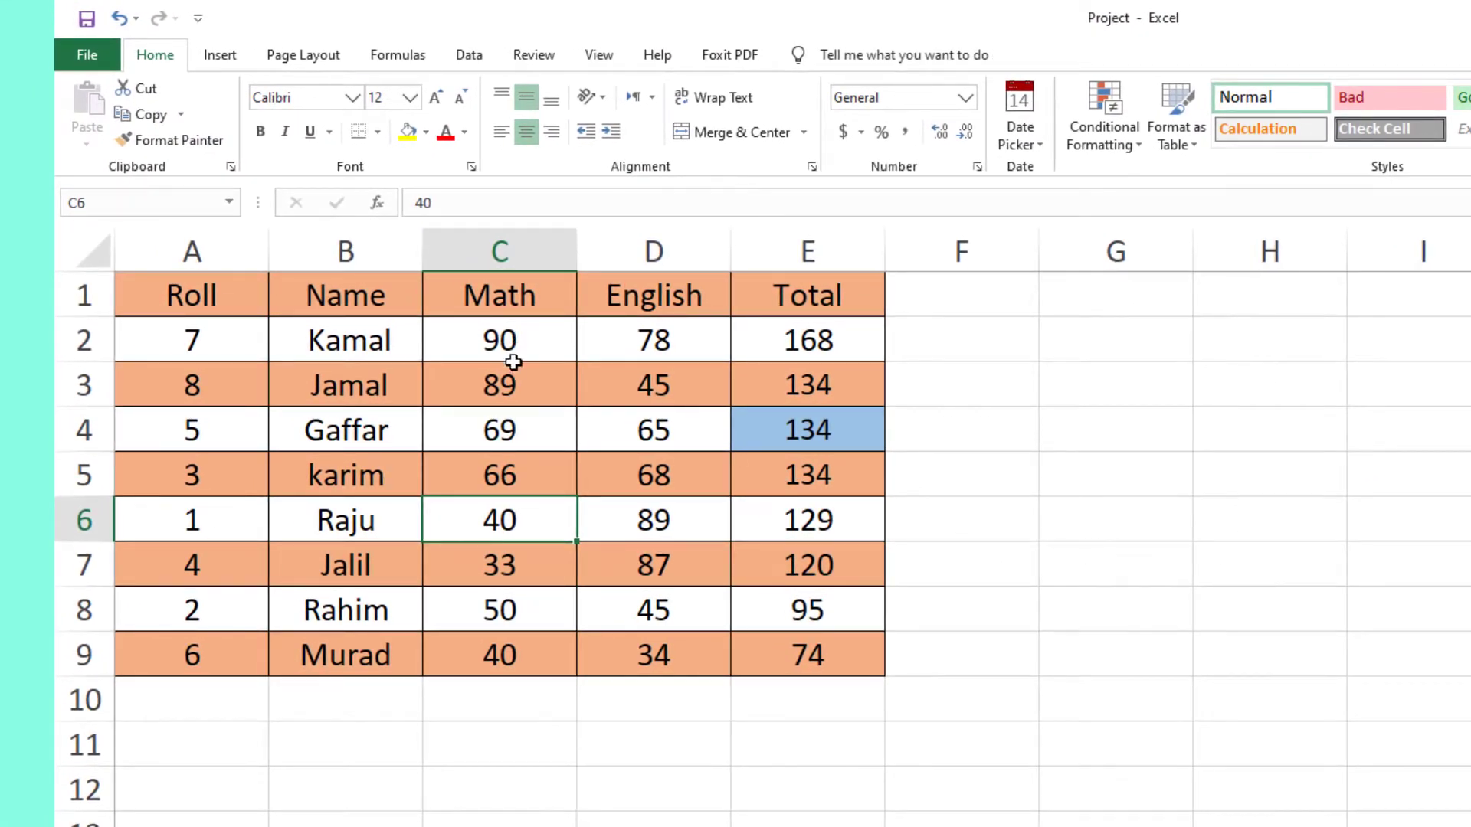
Compare the Math marks in C3:C5 with the tied totals in E3:E5 to check the tie-breaking order
{"action": "left_click", "coordinate": [508, 385]}
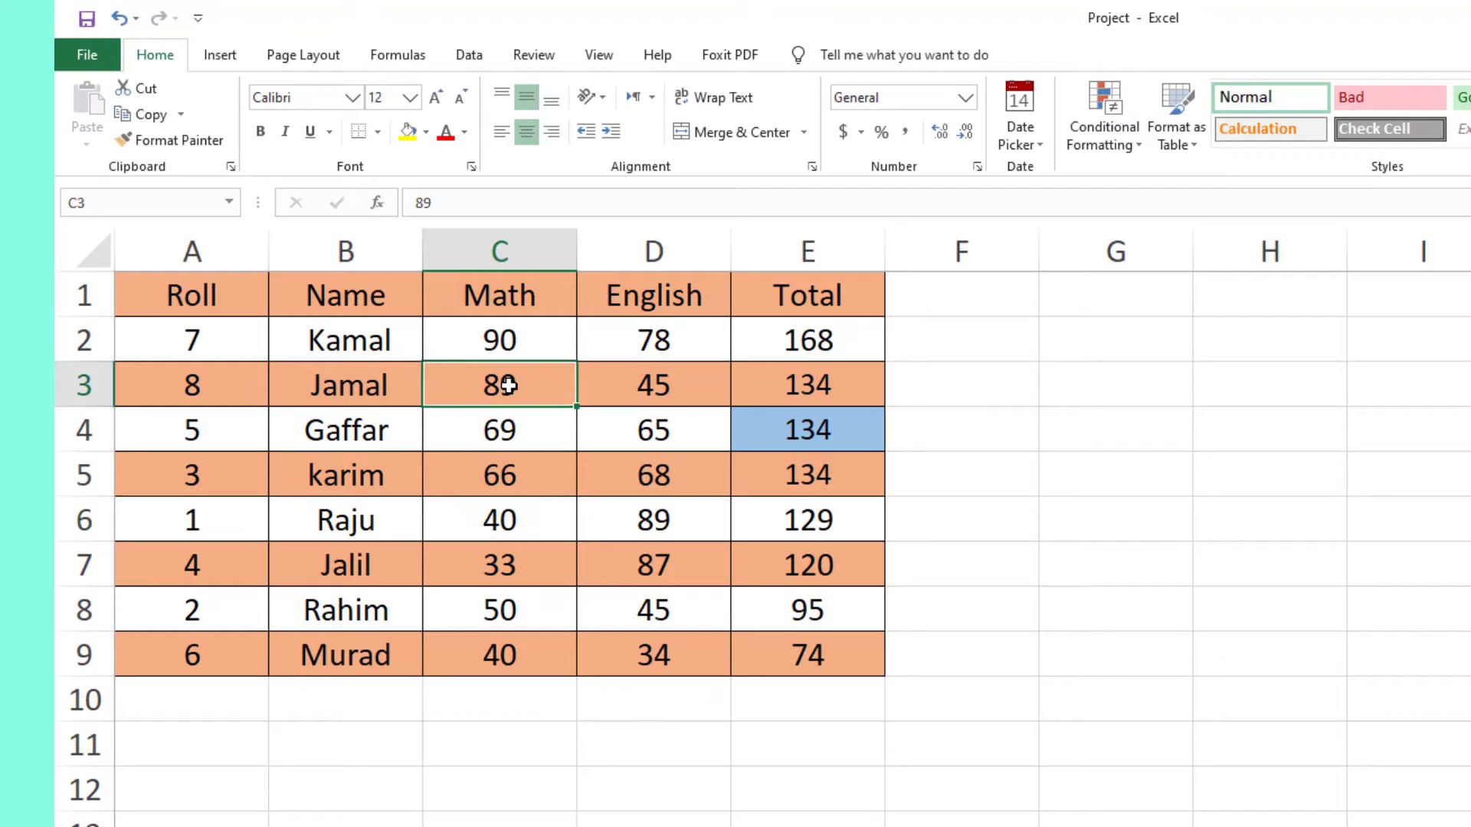
{"action": "left_click", "coordinate": [831, 384]}
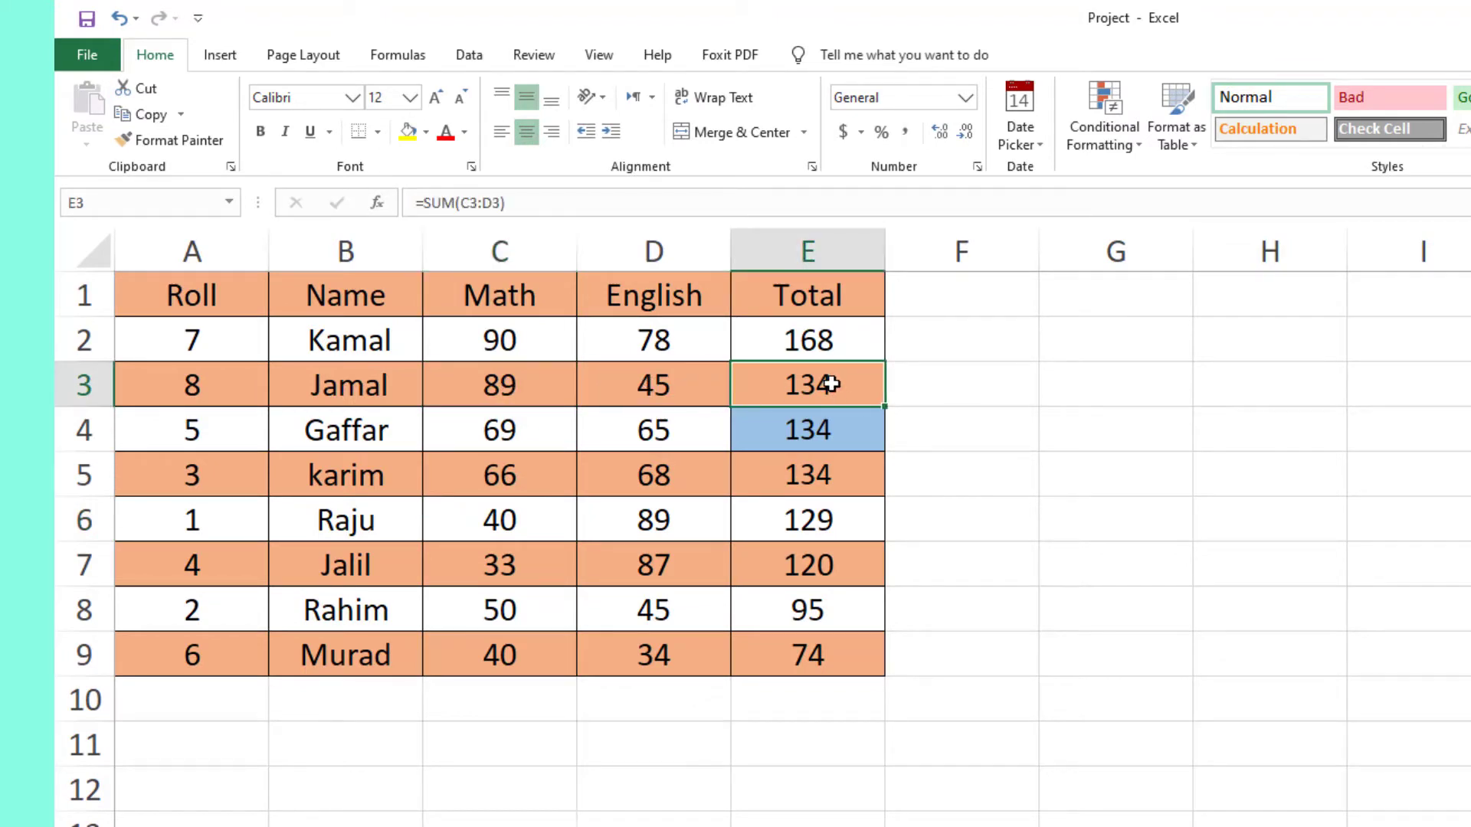
{"action": "left_click", "coordinate": [511, 432]}
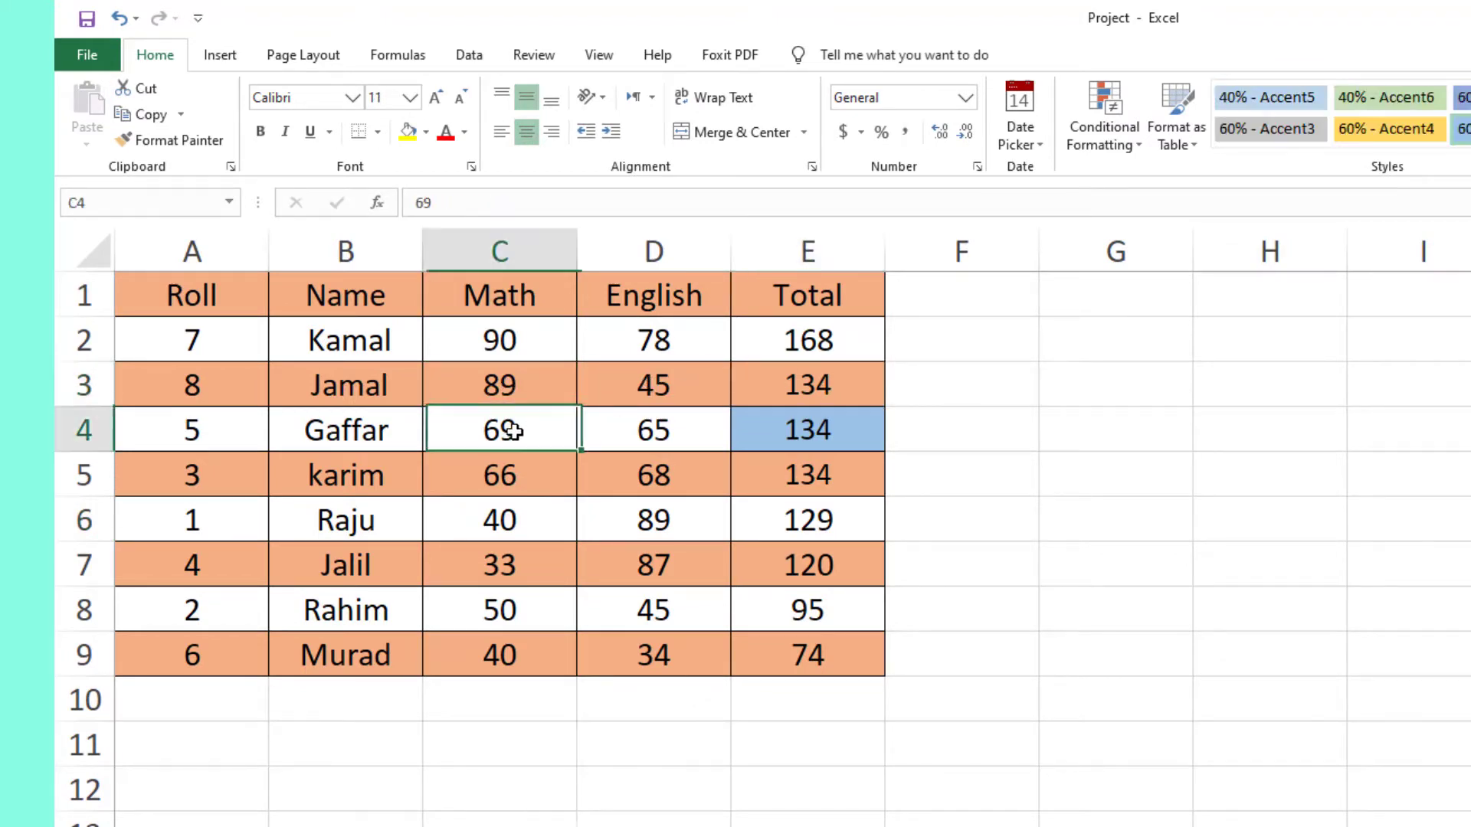
{"action": "left_click", "coordinate": [851, 427]}
{"action": "left_click", "coordinate": [523, 466]}
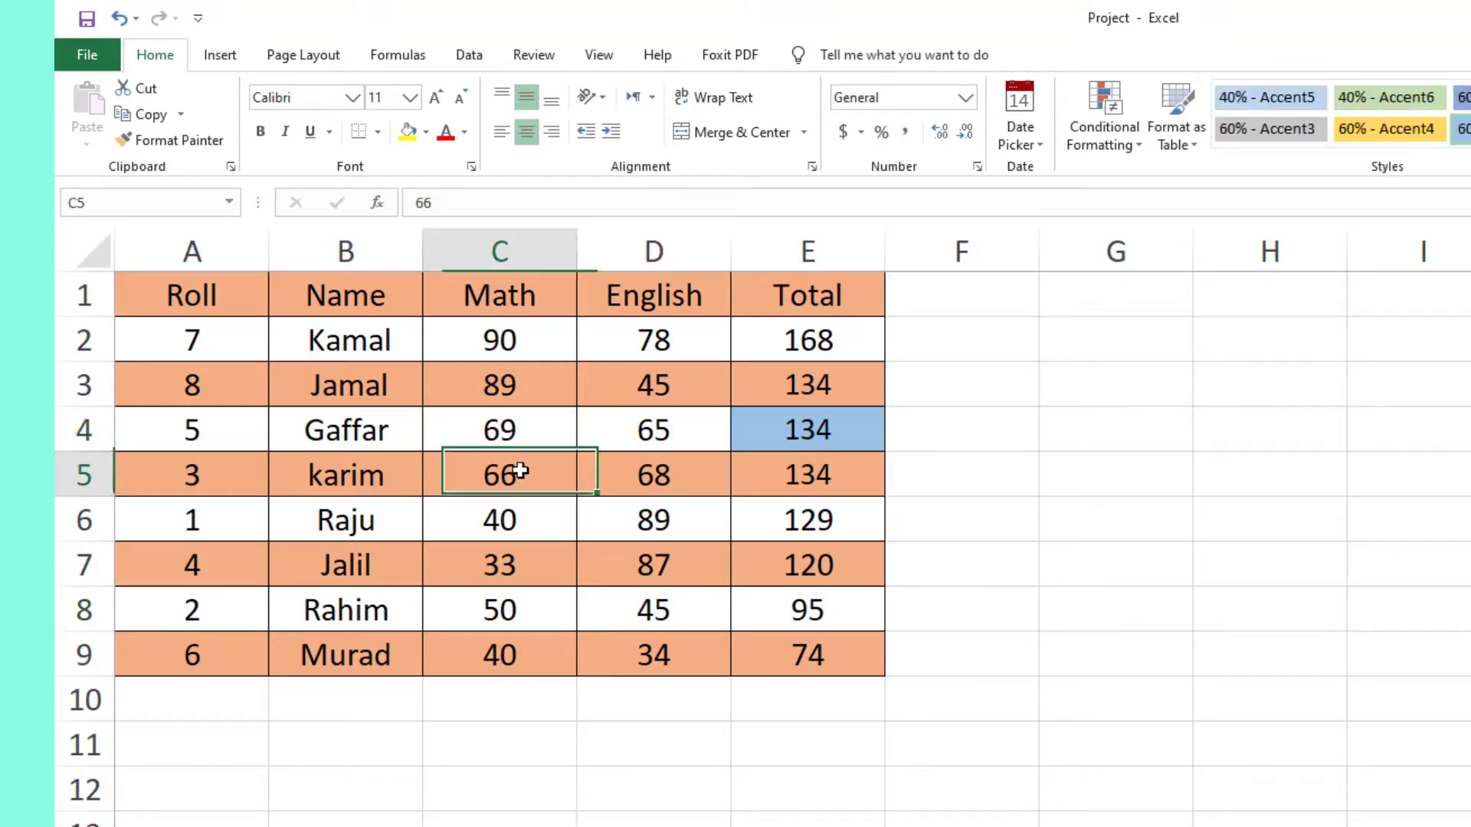
{"action": "left_click", "coordinate": [851, 473]}
{"action": "left_click_drag", "start_coordinate": [826, 383], "coordinate": [830, 482]}
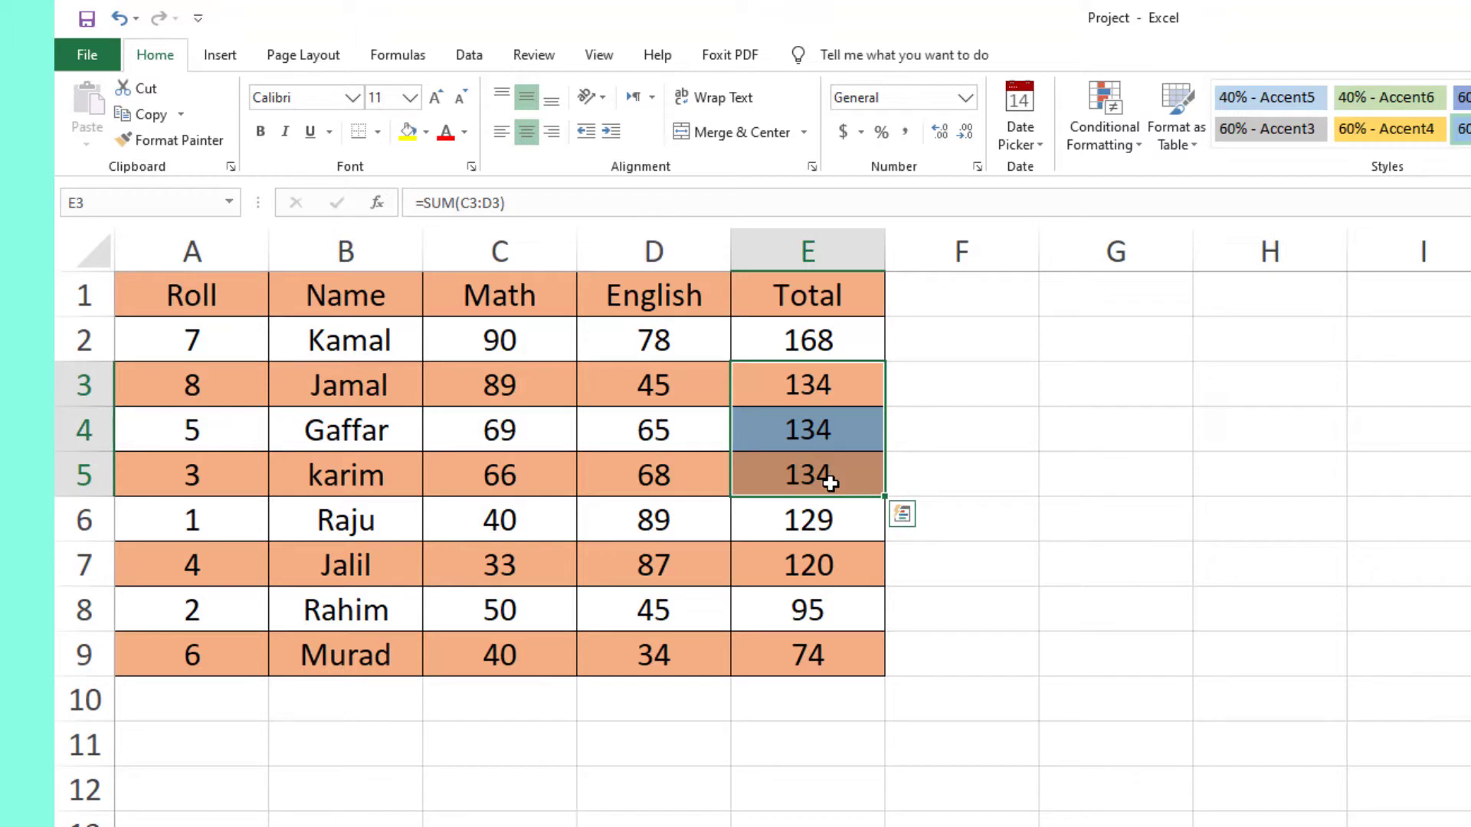
{"action": "left_click_drag", "start_coordinate": [734, 364], "coordinate": [889, 498]}
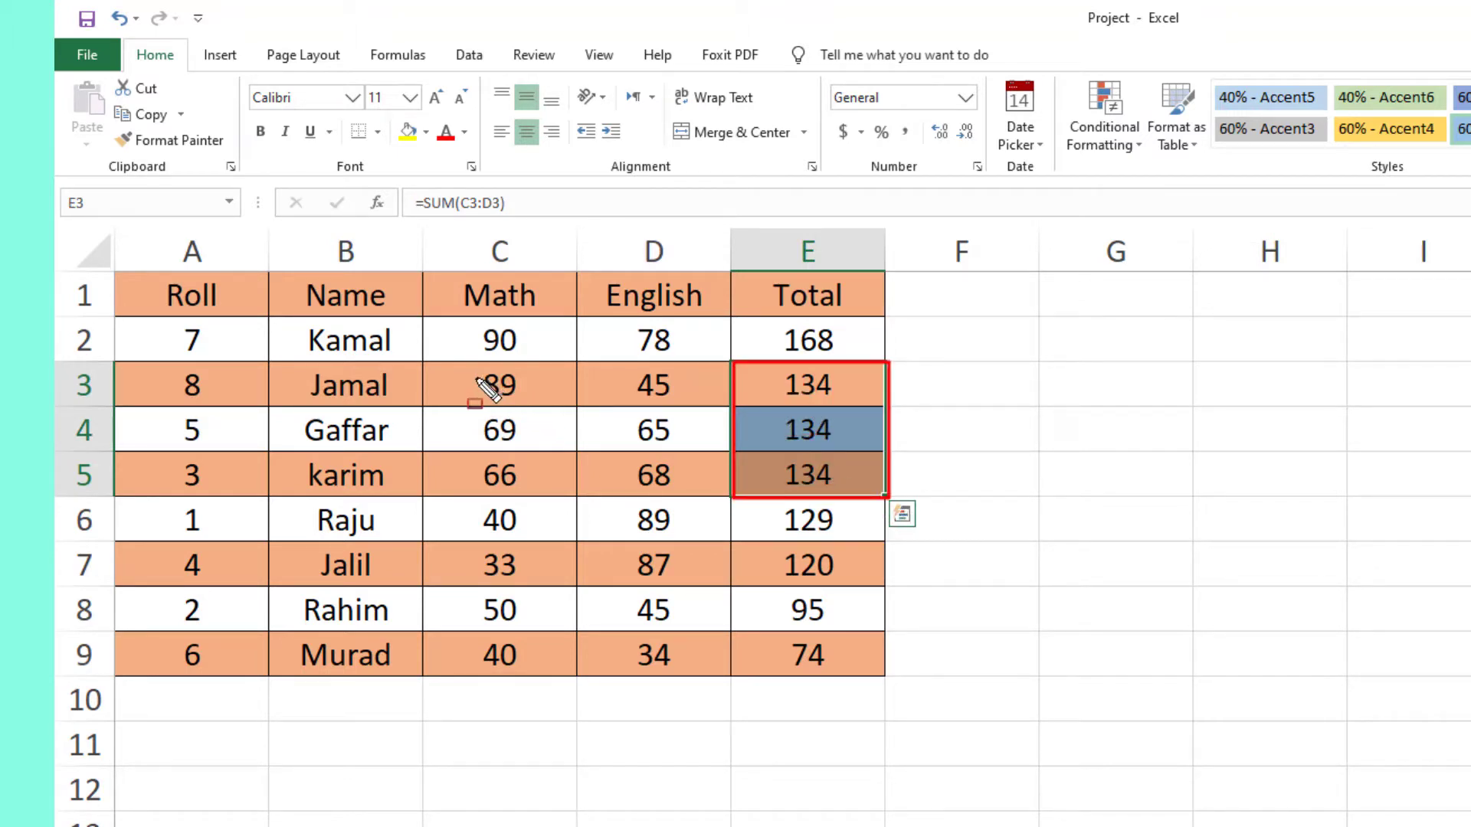
{"action": "mouse_move", "coordinate": [464, 365]}
{"action": "left_mouse_down"}
{"action": "mouse_move", "coordinate": [548, 403]}
{"action": "mouse_move", "coordinate": [546, 454]}
{"action": "left_mouse_up"}
{"action": "left_click_drag", "start_coordinate": [527, 466], "coordinate": [575, 499]}
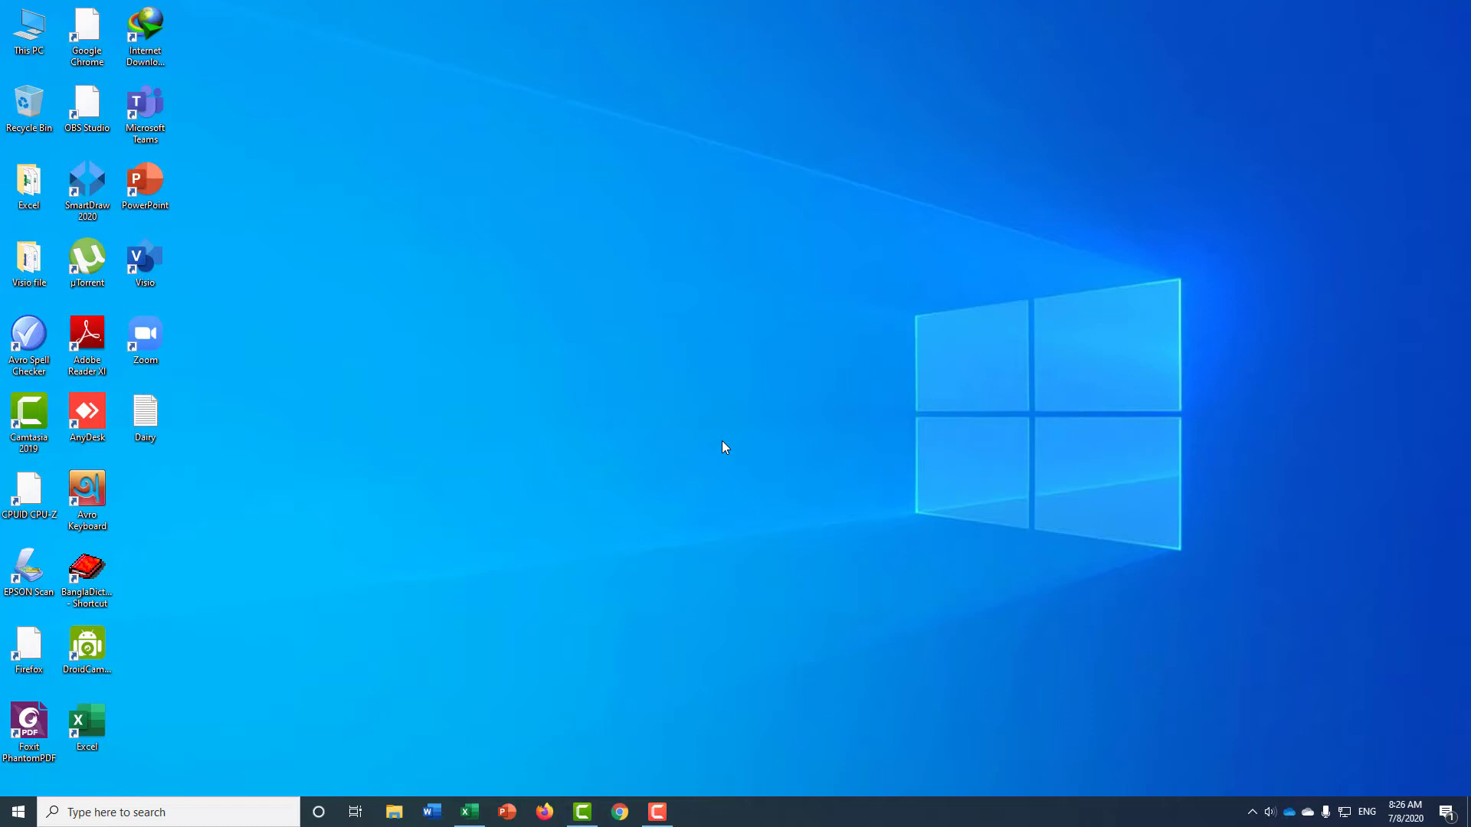
Switch to the Project workbook in Excel and review the student names and MS-W, MS-E and MS-P marks
{"action": "left_click", "coordinate": [469, 812]}
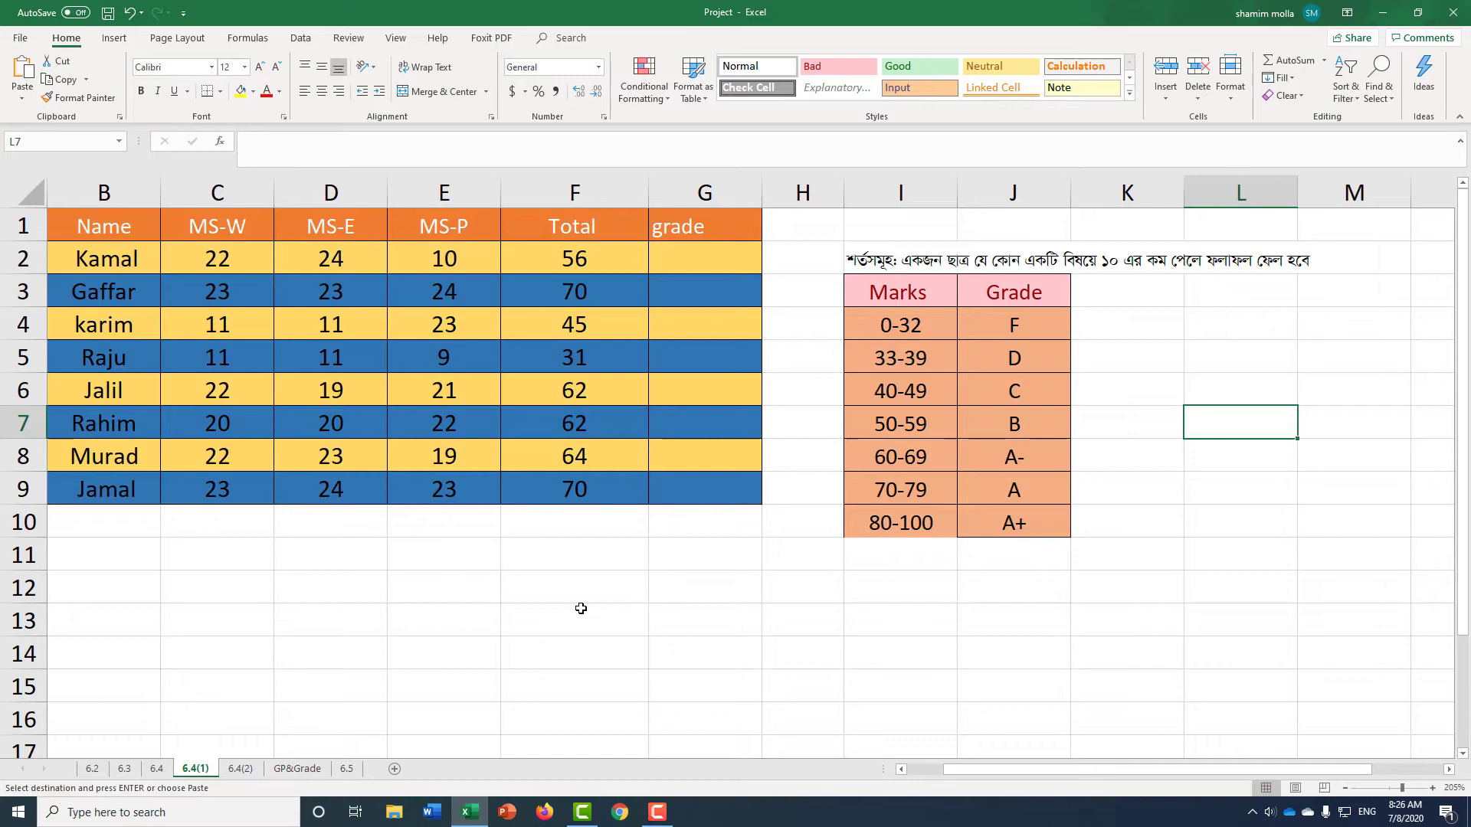
{"action": "left_click_drag", "start_coordinate": [1049, 771], "coordinate": [1022, 771]}
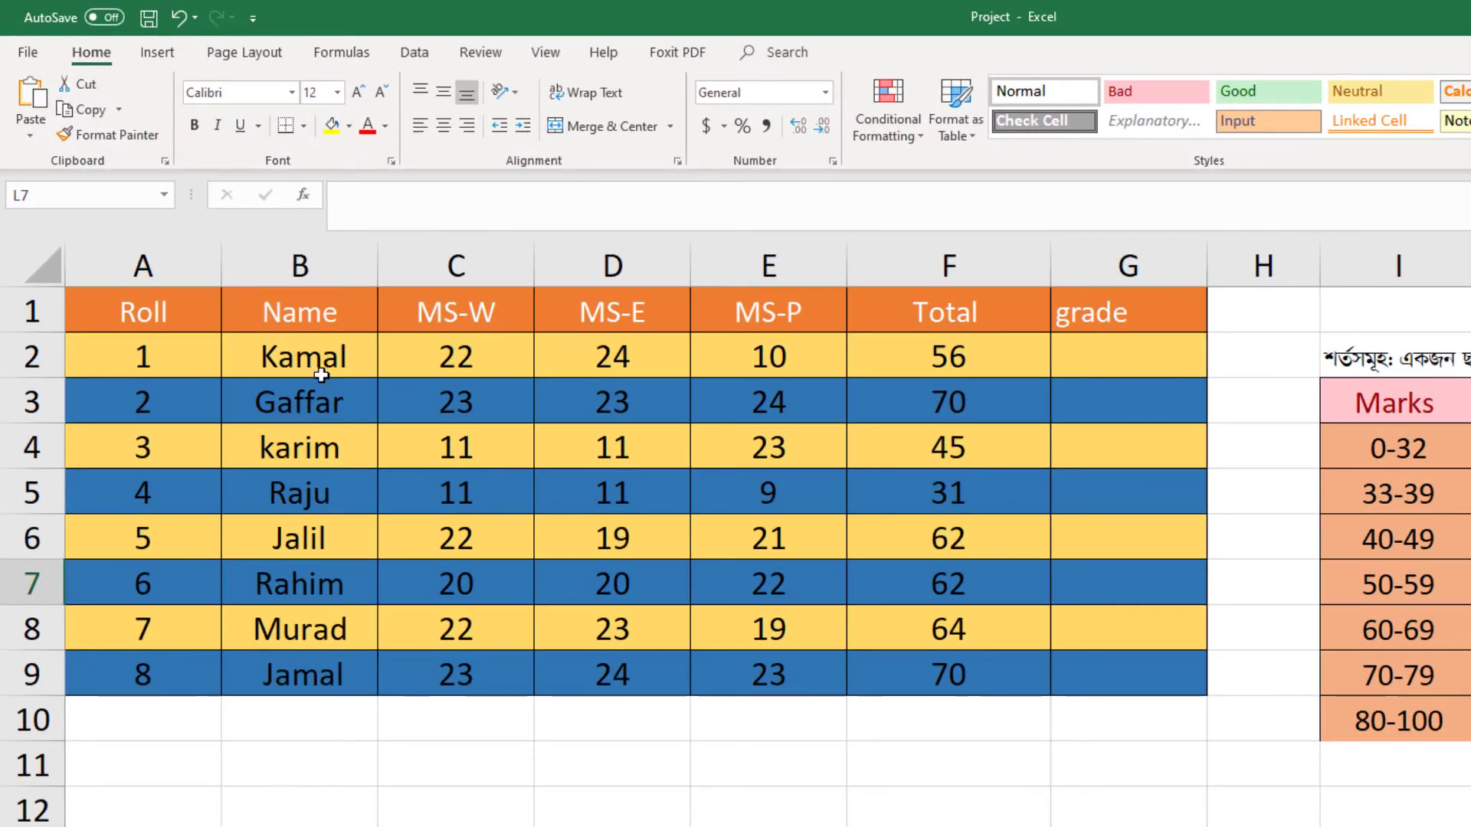
{"action": "left_click_drag", "start_coordinate": [321, 376], "coordinate": [331, 670]}
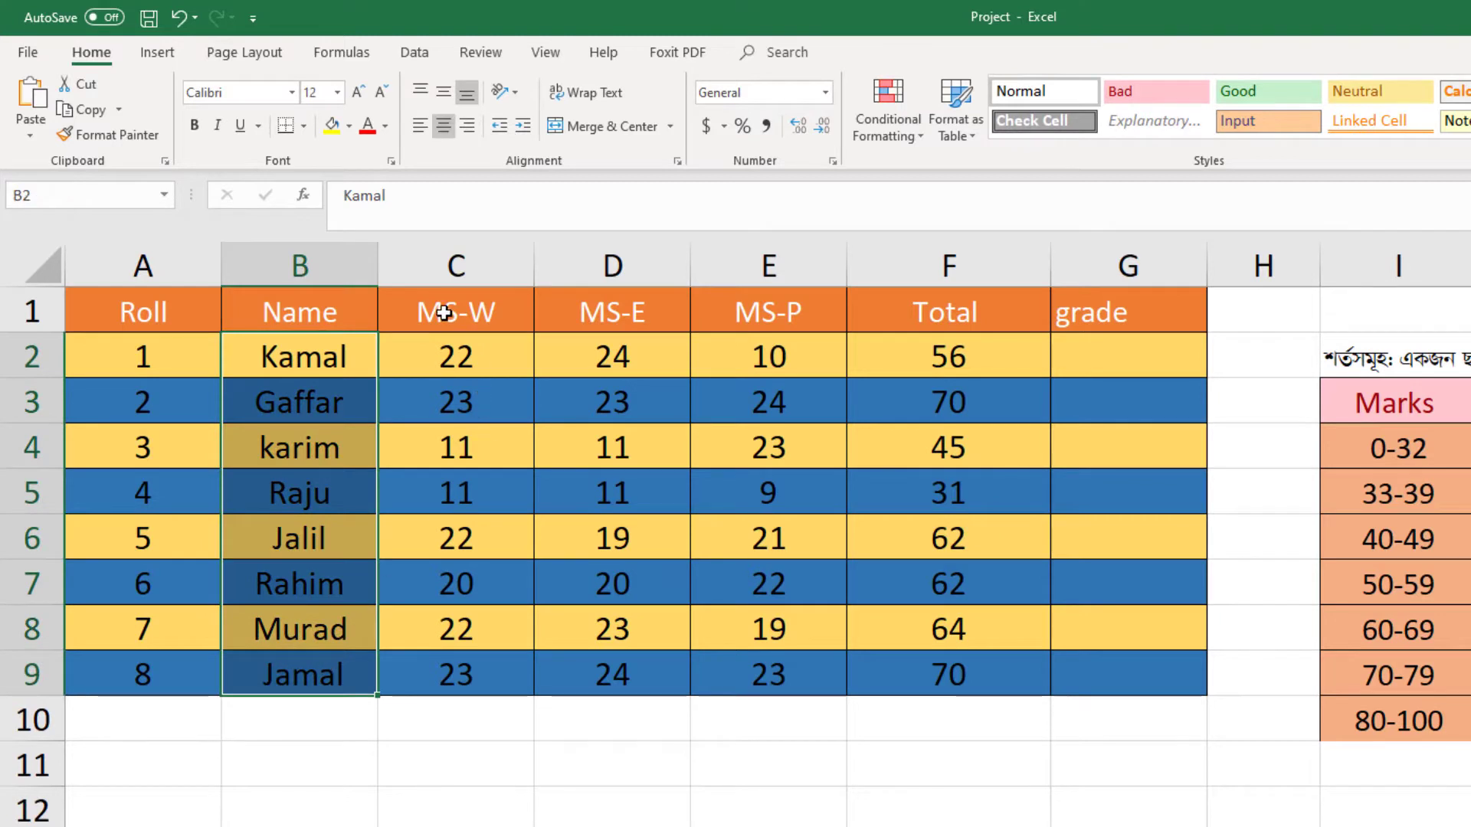
{"action": "left_click_drag", "start_coordinate": [443, 312], "coordinate": [797, 308]}
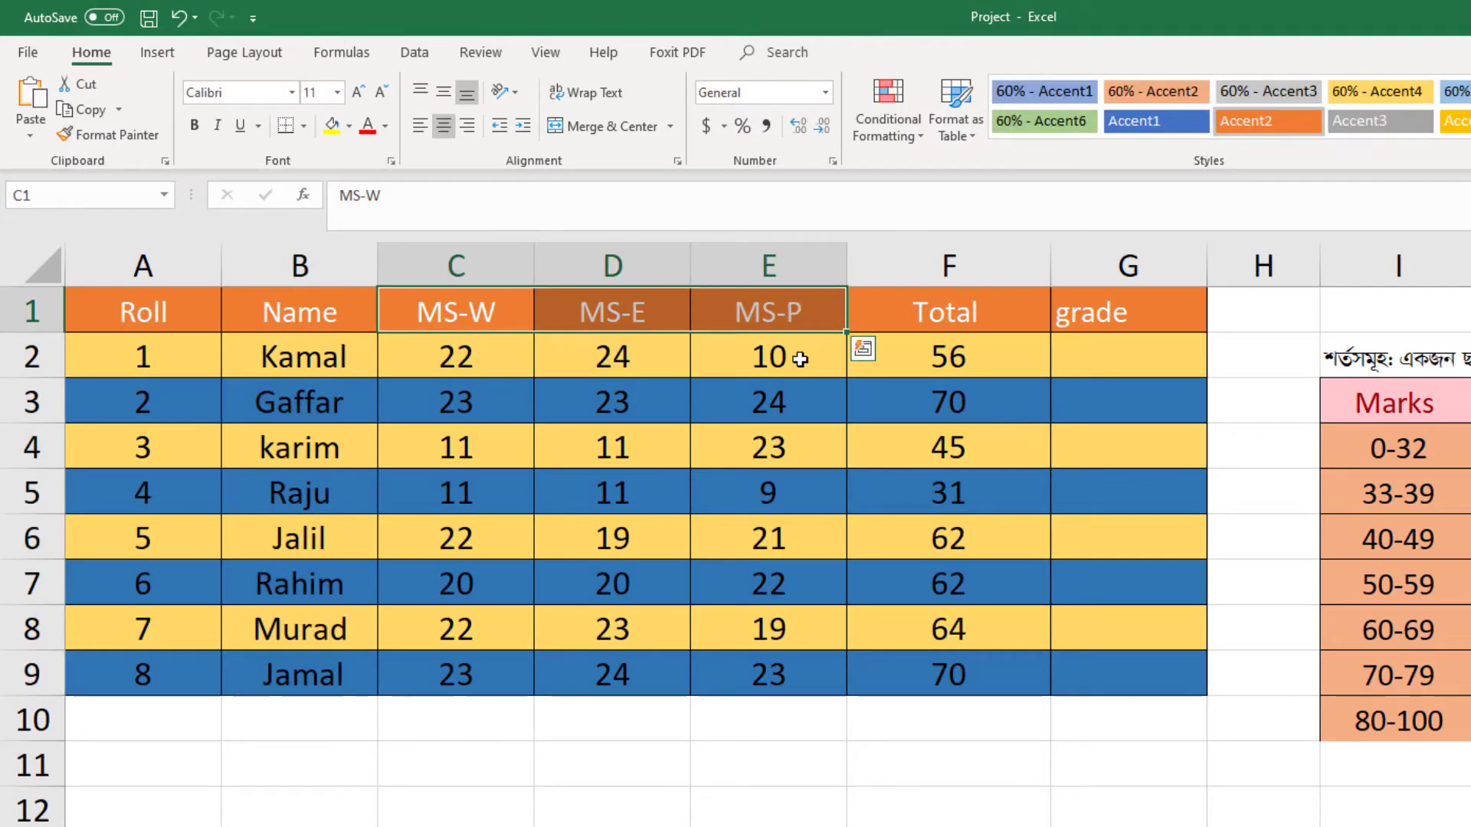
{"action": "left_click_drag", "start_coordinate": [450, 353], "coordinate": [774, 697]}
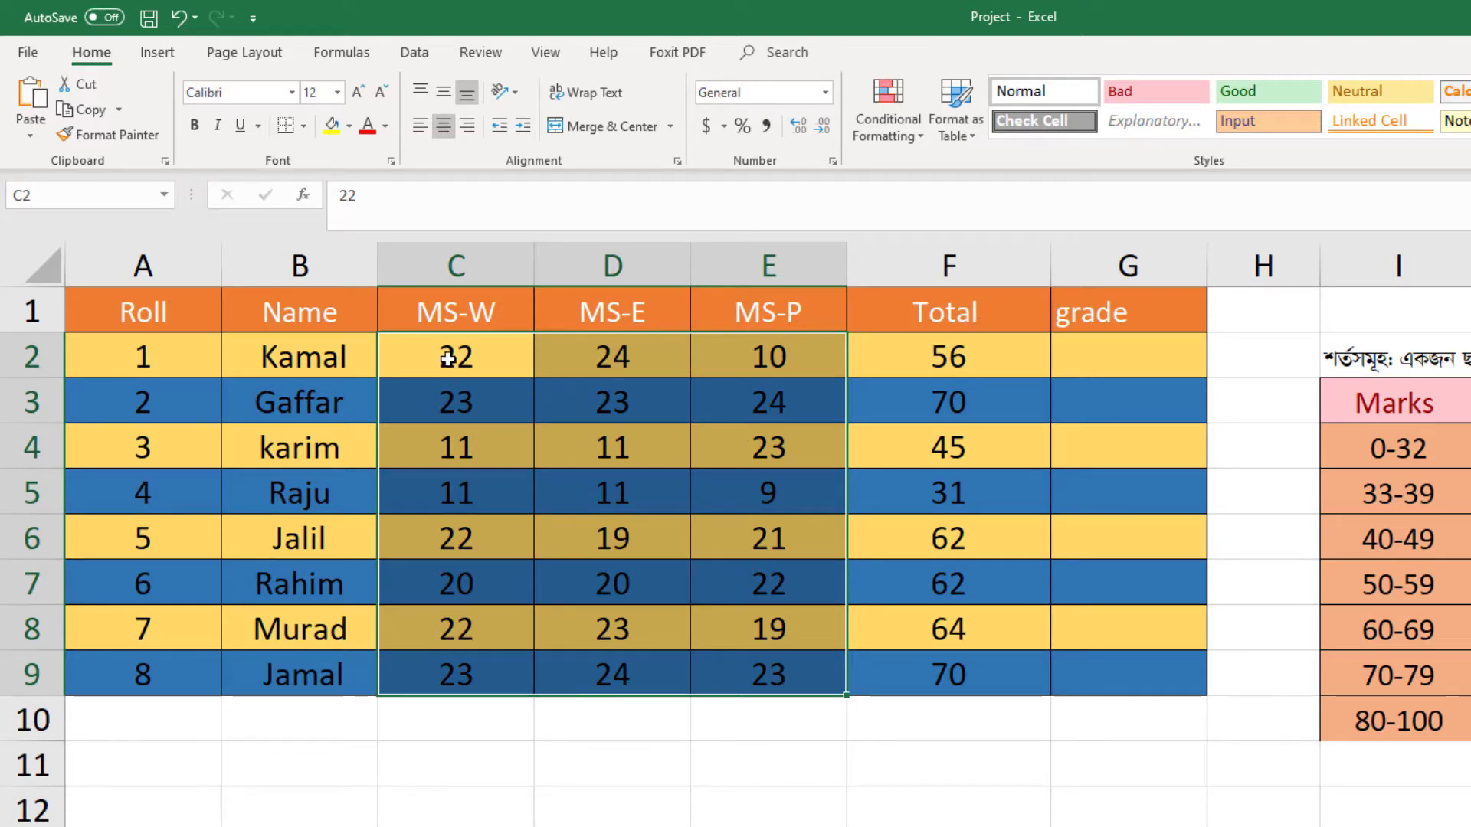
Examine the Total formula in F2, the empty grade cells, the first student's marks and the Marks-to-Grade criteria table
{"action": "left_click", "coordinate": [950, 355]}
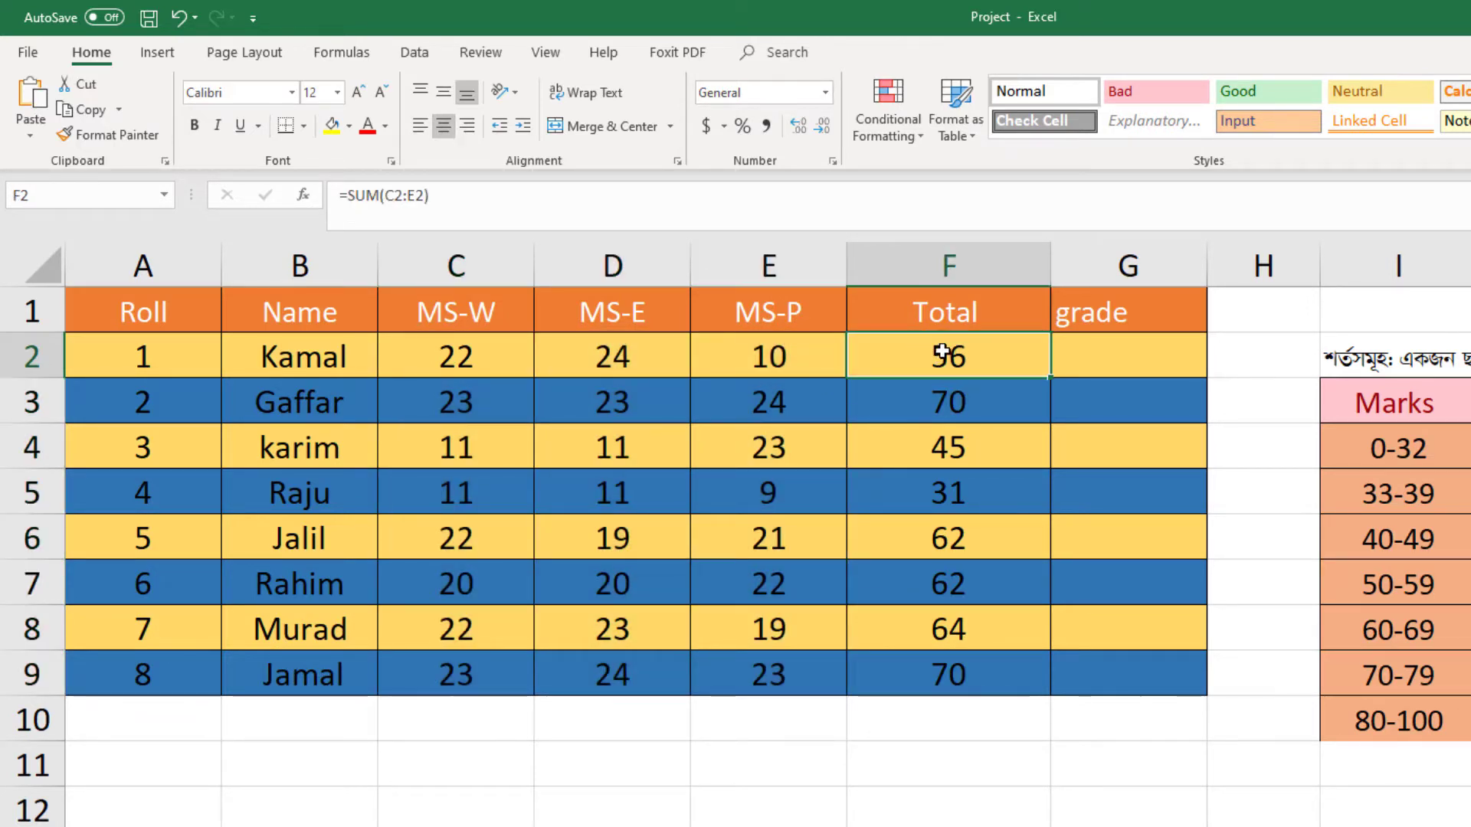
{"action": "left_click", "coordinate": [358, 220]}
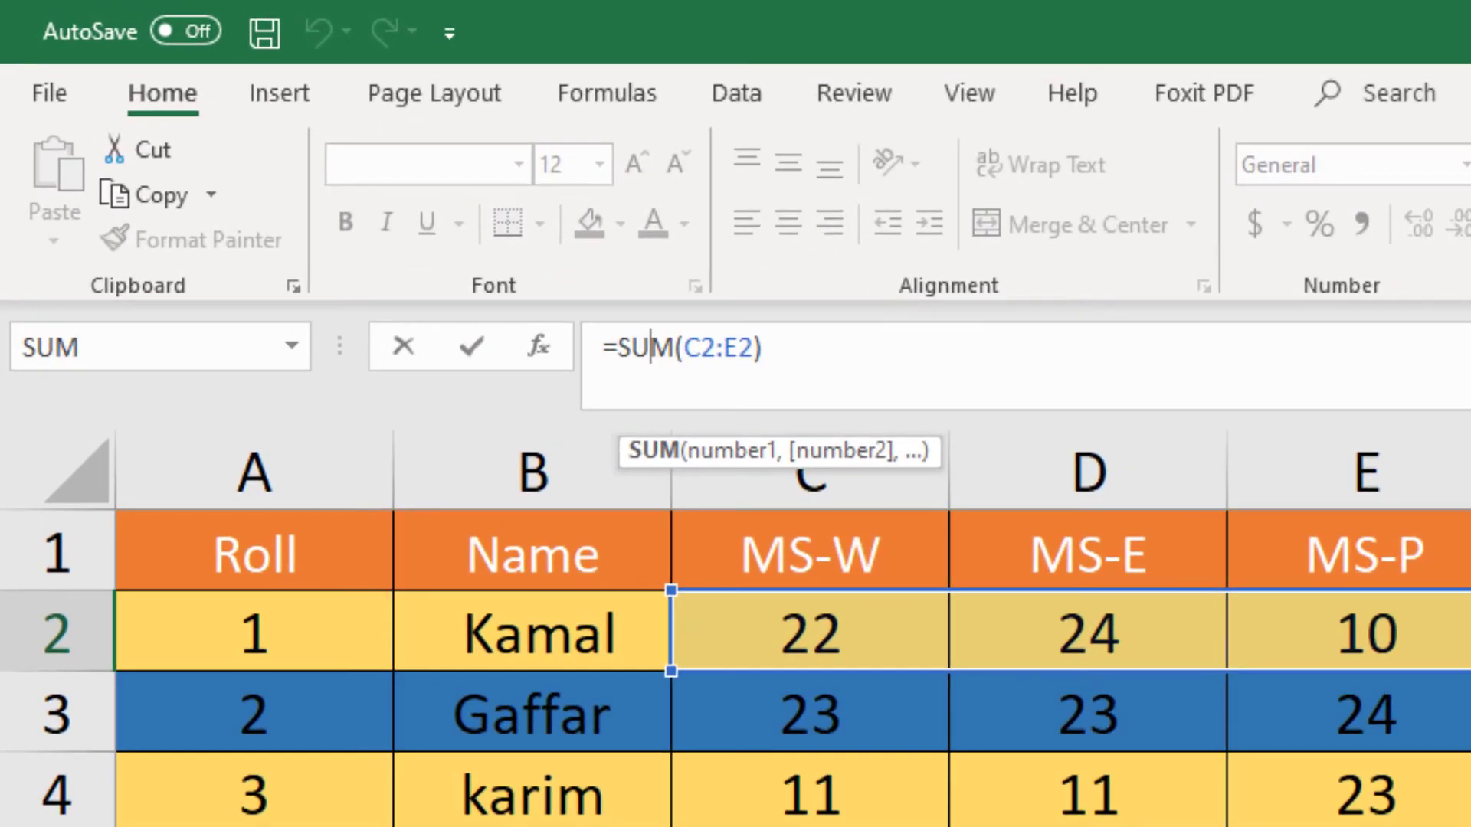
{"action": "key", "text": "Escape"}
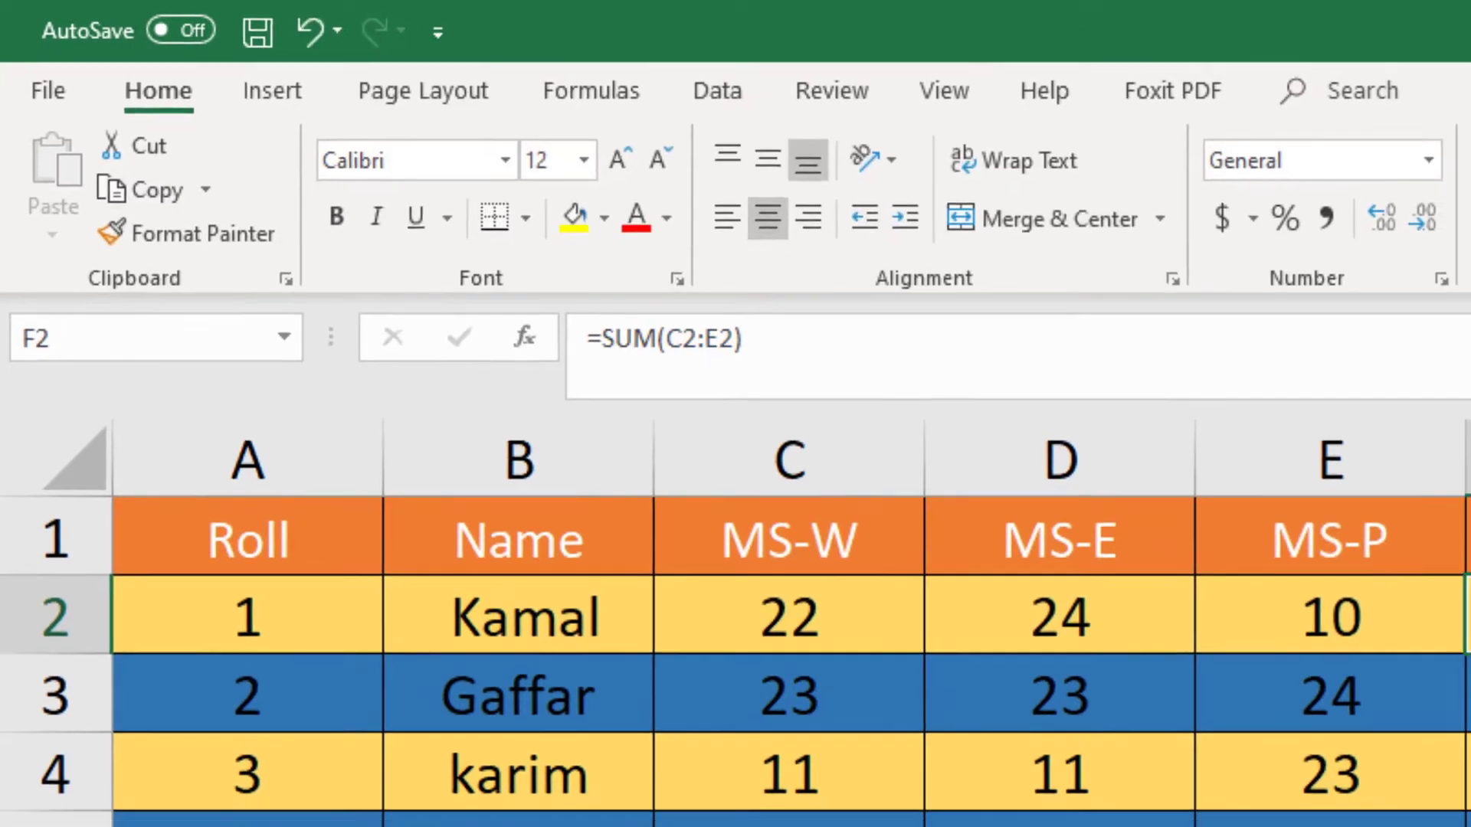
{"action": "left_click", "coordinate": [1303, 394]}
{"action": "left_click_drag", "start_coordinate": [1090, 332], "coordinate": [1092, 629]}
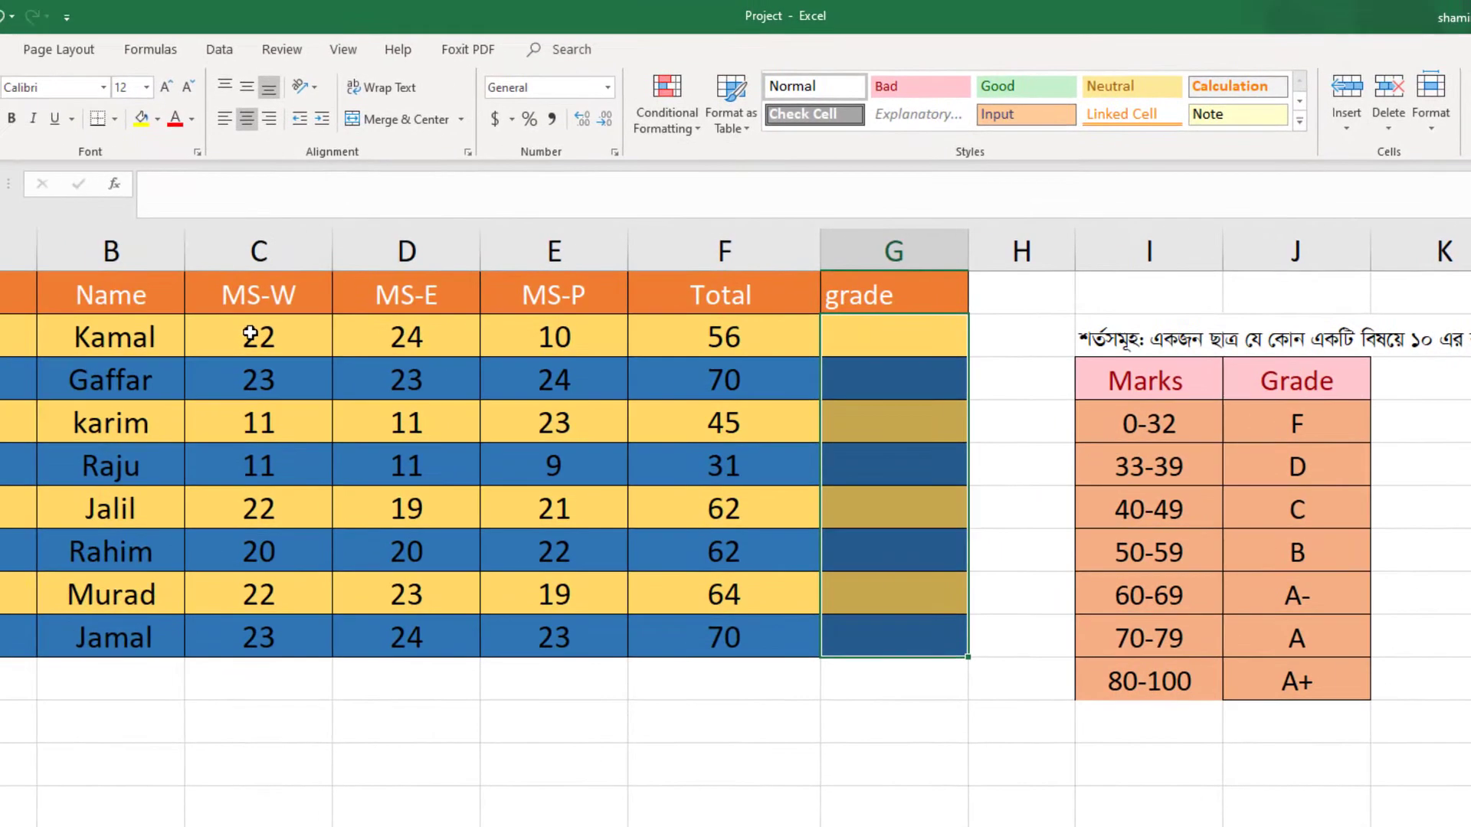
{"action": "left_click_drag", "start_coordinate": [256, 337], "coordinate": [581, 332]}
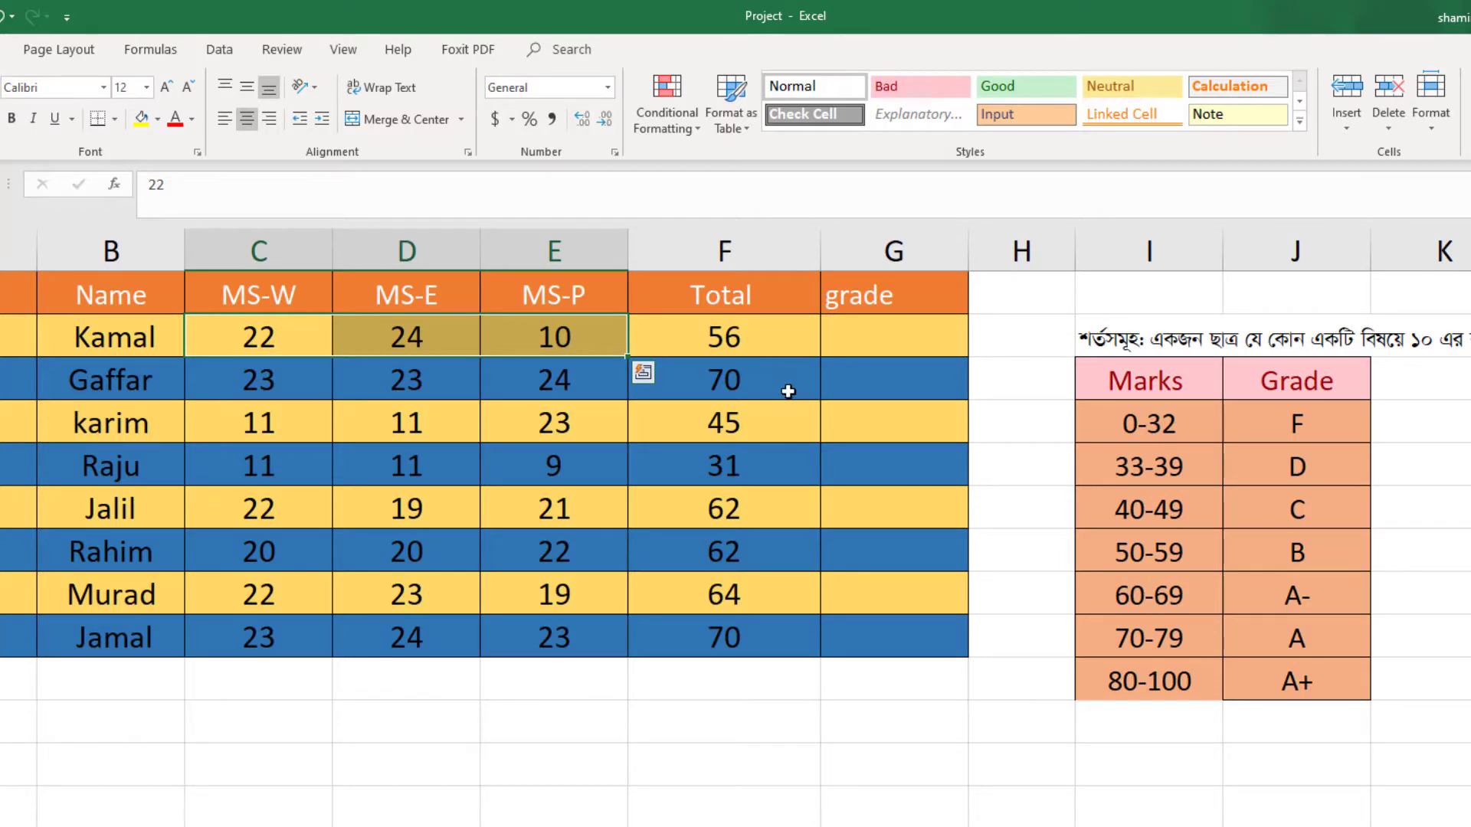
{"action": "left_click_drag", "start_coordinate": [1115, 425], "coordinate": [1301, 416]}
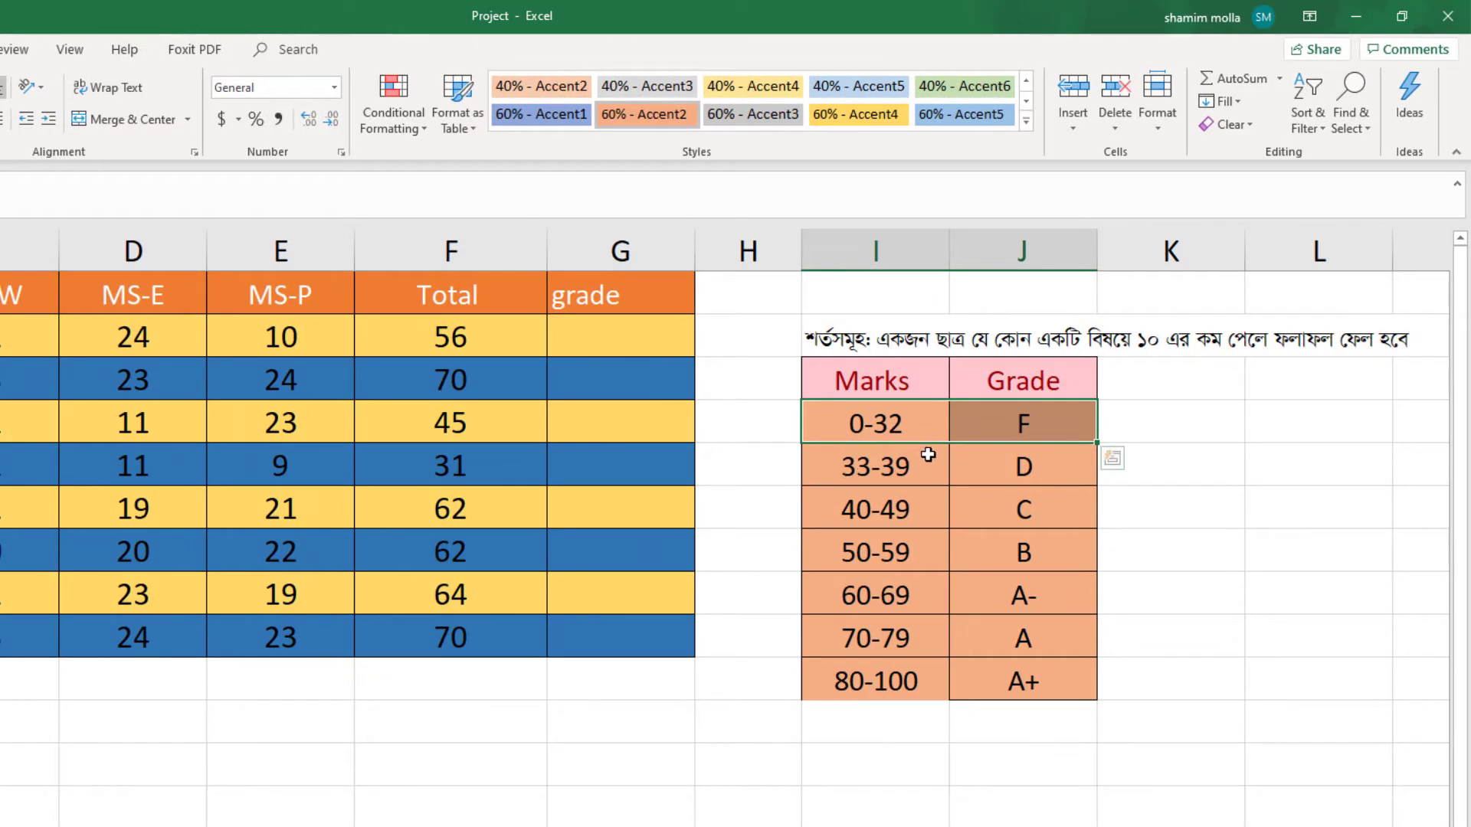
{"action": "left_click", "coordinate": [1030, 472]}
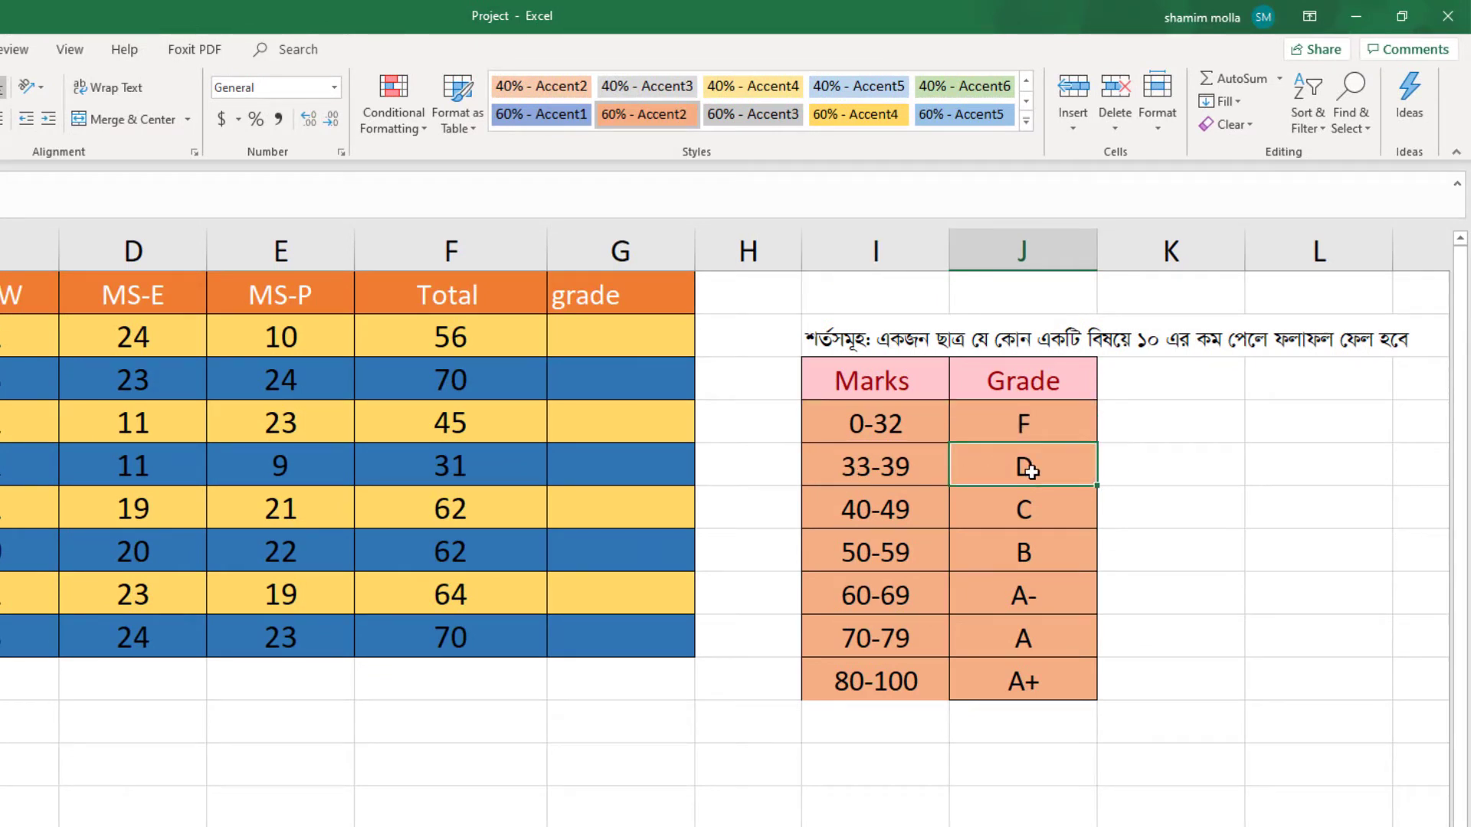
{"action": "left_click", "coordinate": [880, 687]}
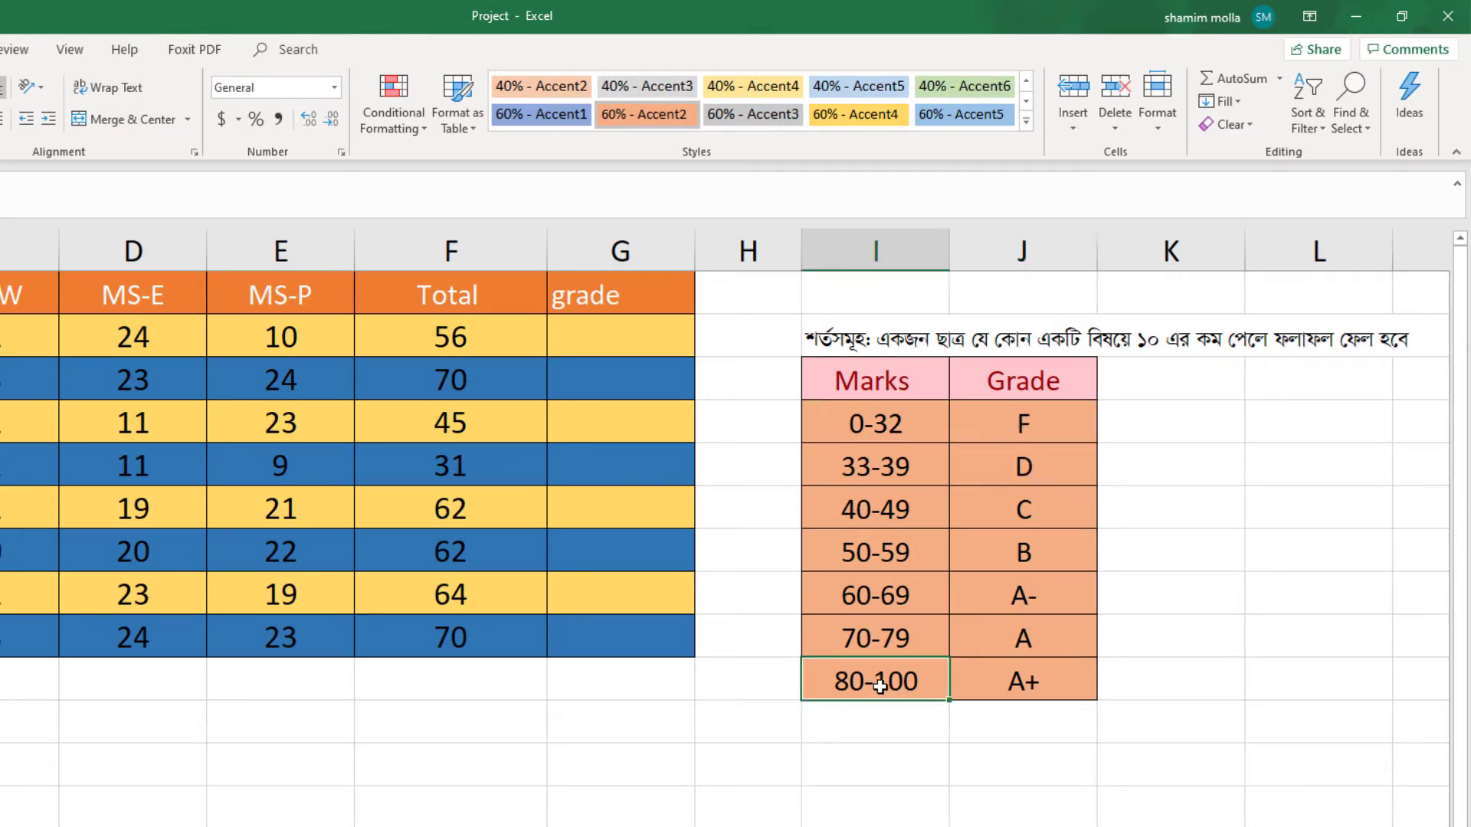
{"action": "left_click", "coordinate": [1049, 689]}
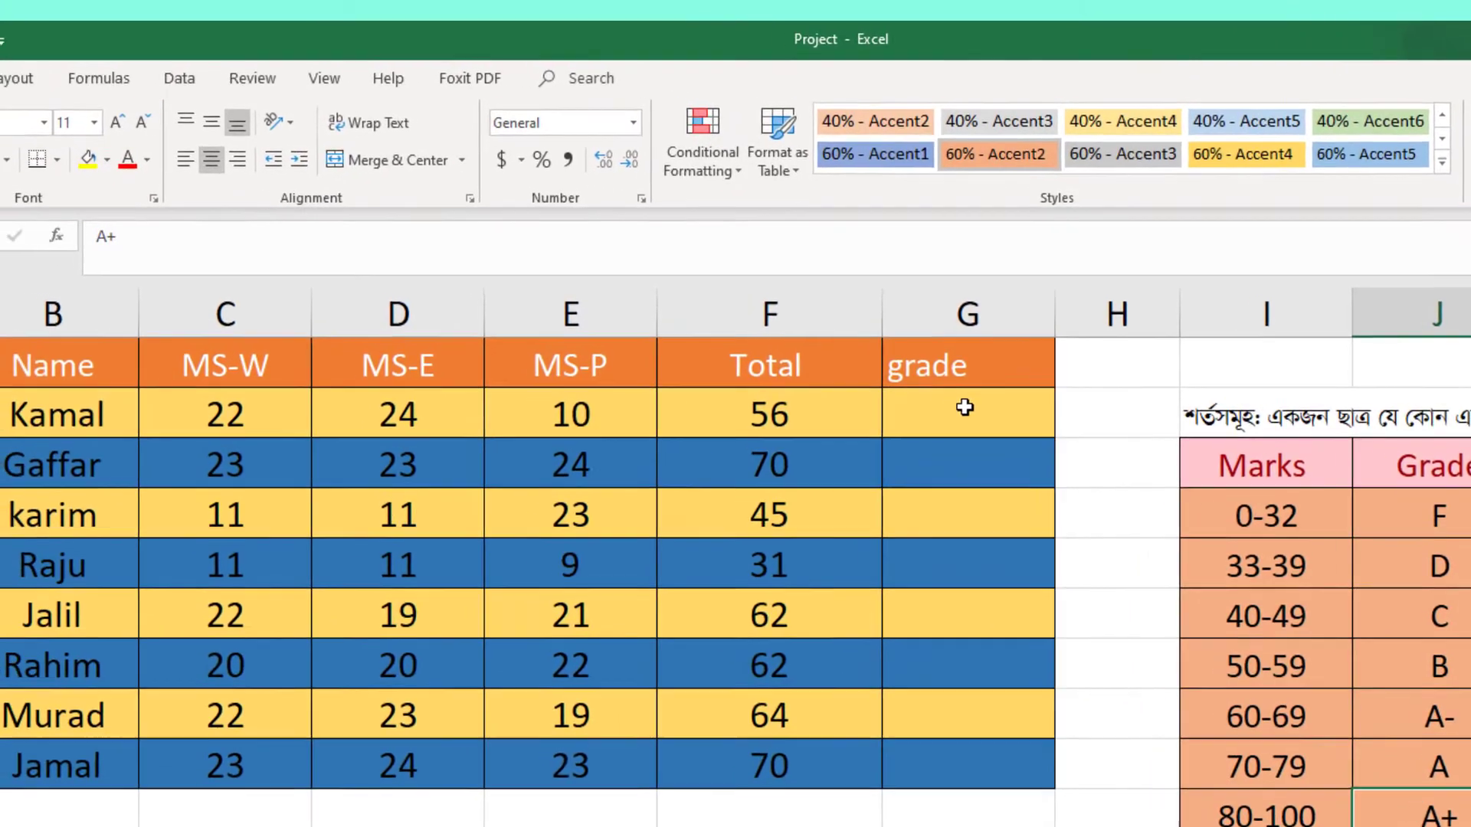
Start an IF formula in the first student's grade cell, G2
{"action": "left_click", "coordinate": [964, 407]}
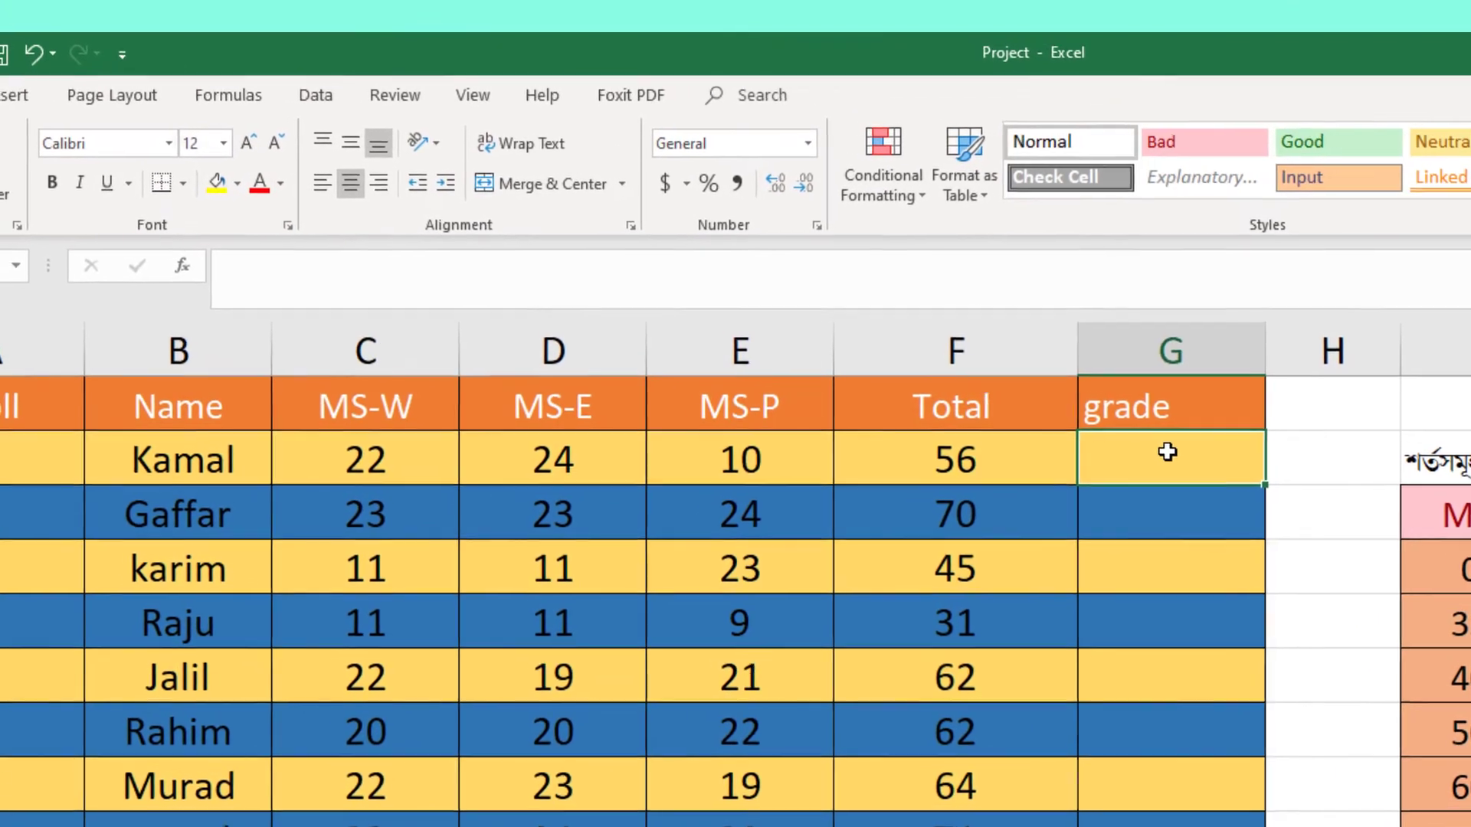
{"action": "left_click", "coordinate": [237, 266]}
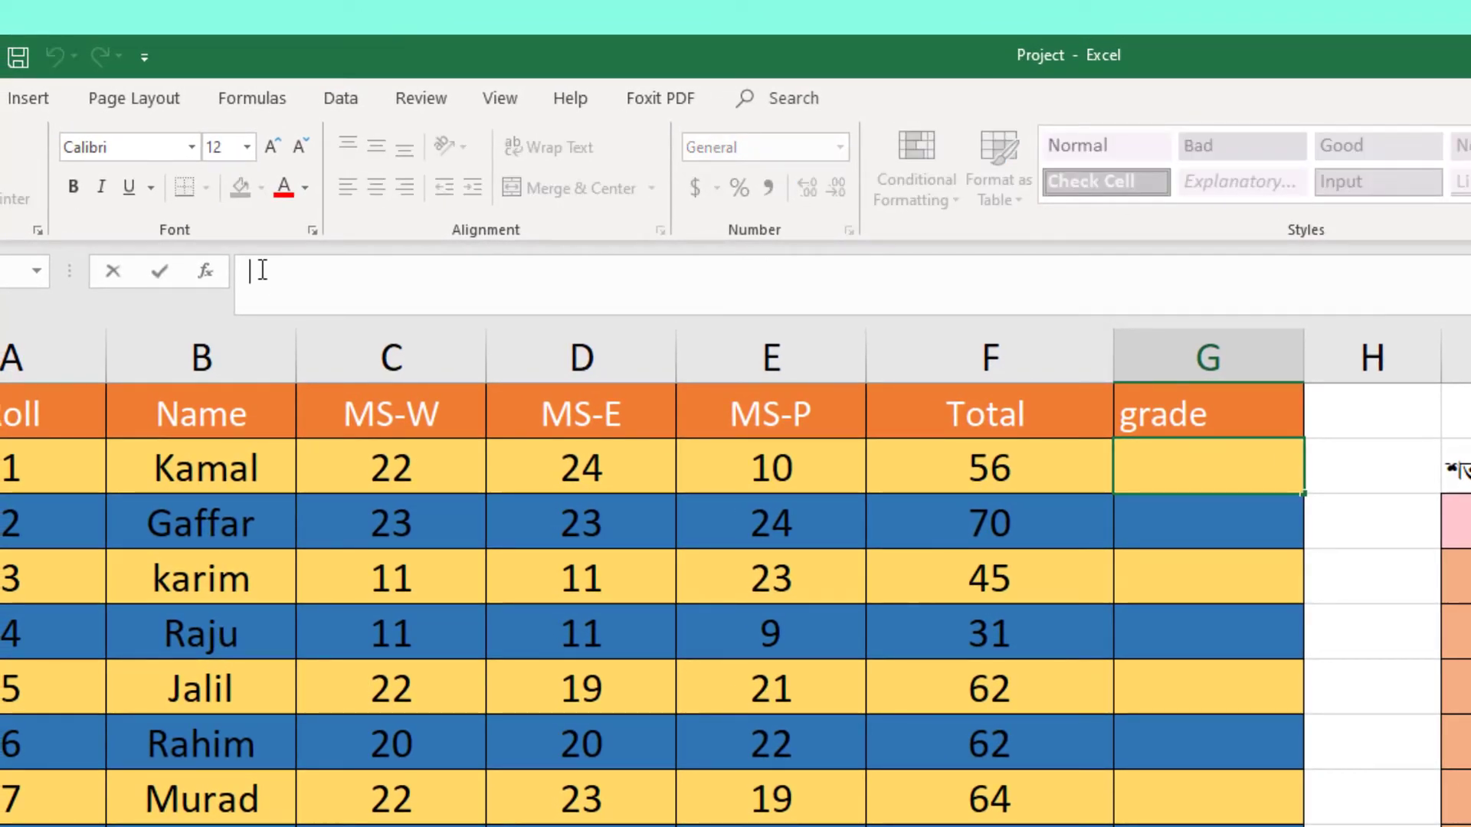
{"action": "type", "text": "="}
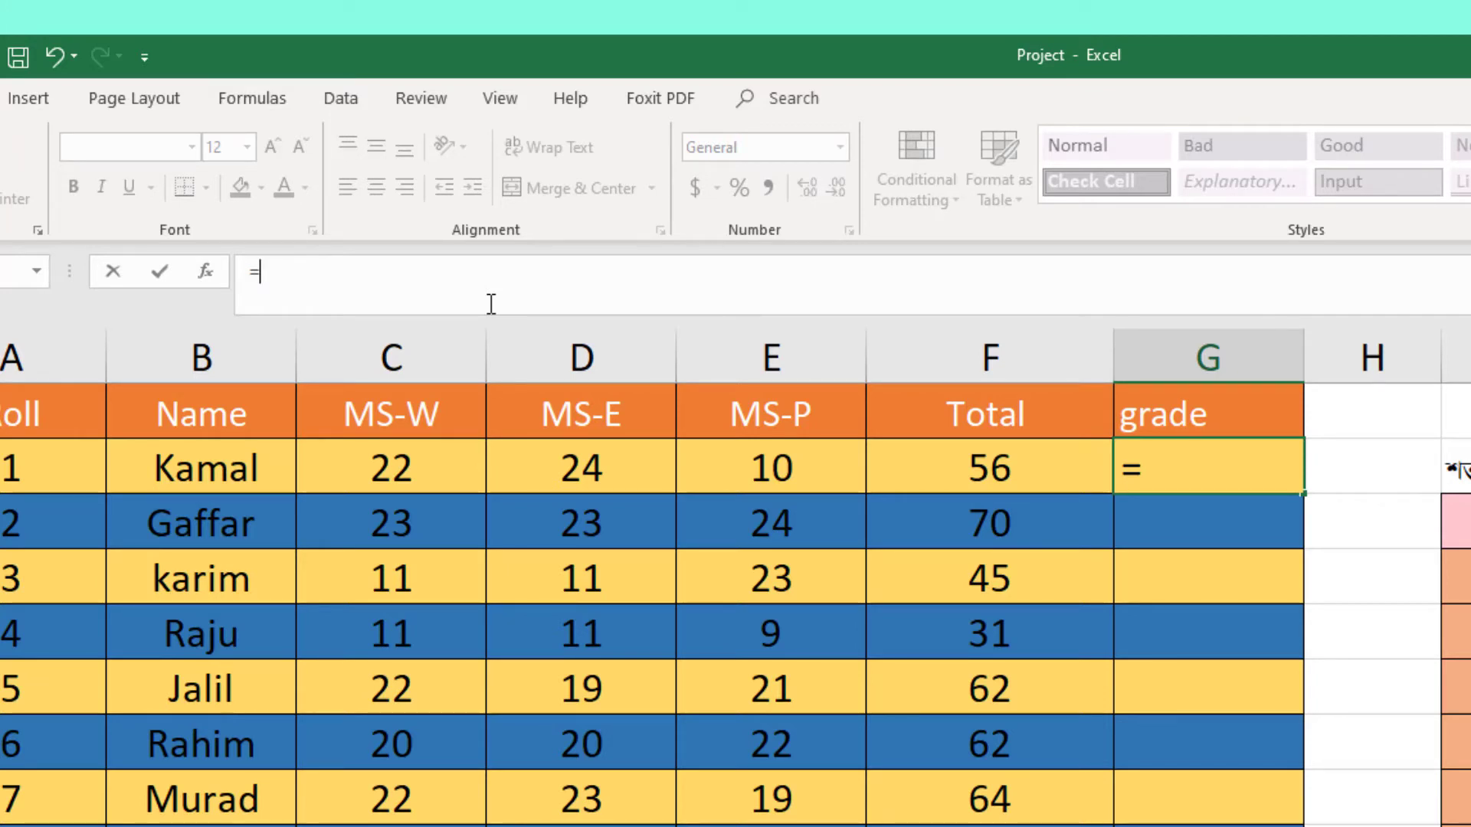
{"action": "type", "text": "if"}
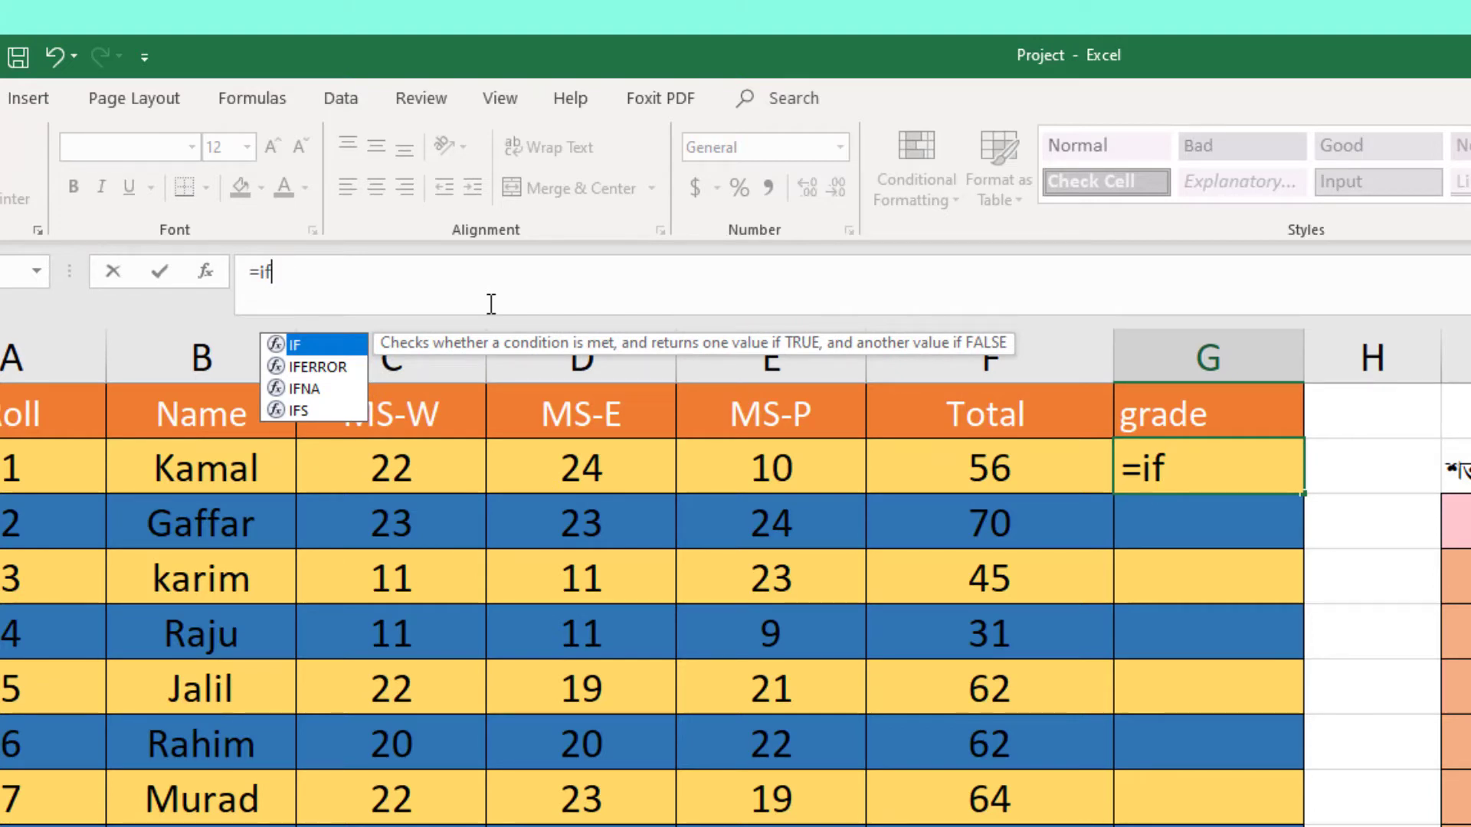
{"action": "key", "text": "Tab"}
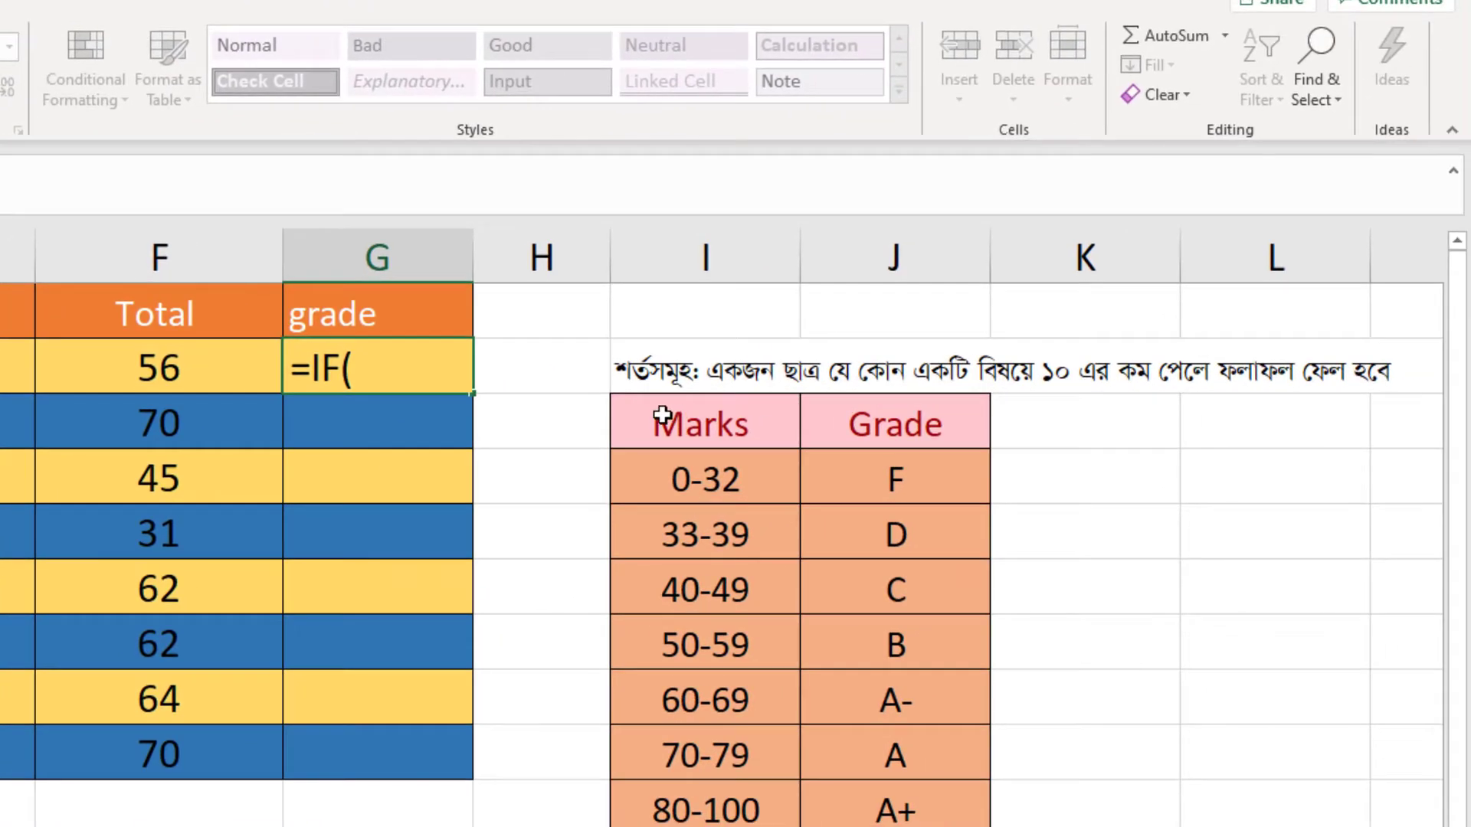
{"action": "left_click", "coordinate": [701, 357]}
{"action": "left_click_drag", "start_coordinate": [701, 357], "coordinate": [1280, 376]}
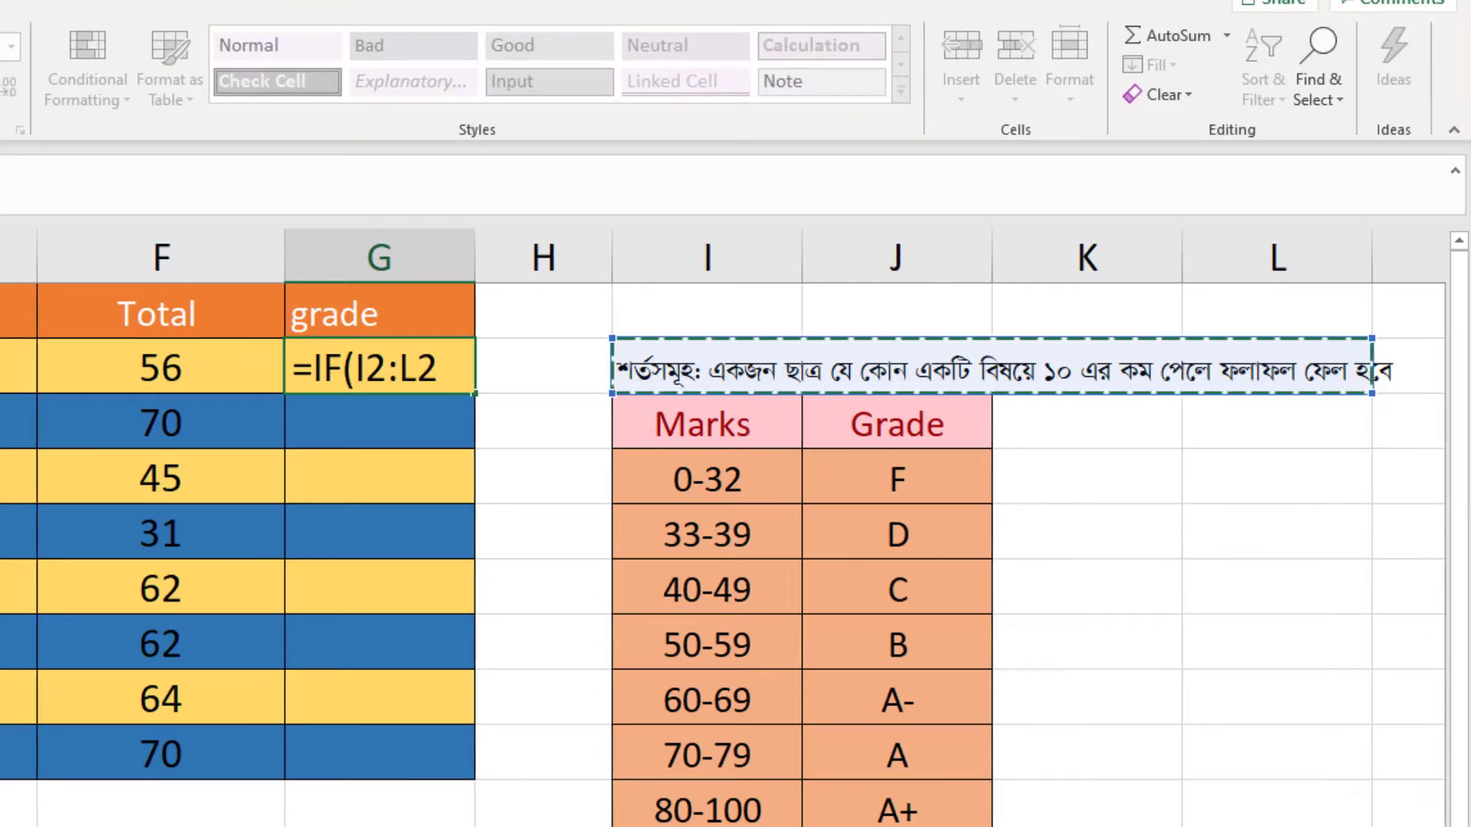
{"action": "key", "text": "BackSpace"}
{"action": "key", "text": "BackSpace"}
{"action": "key", "text": "BackSpace"}
{"action": "key", "text": "BackSpace"}
{"action": "key", "text": "BackSpace"}
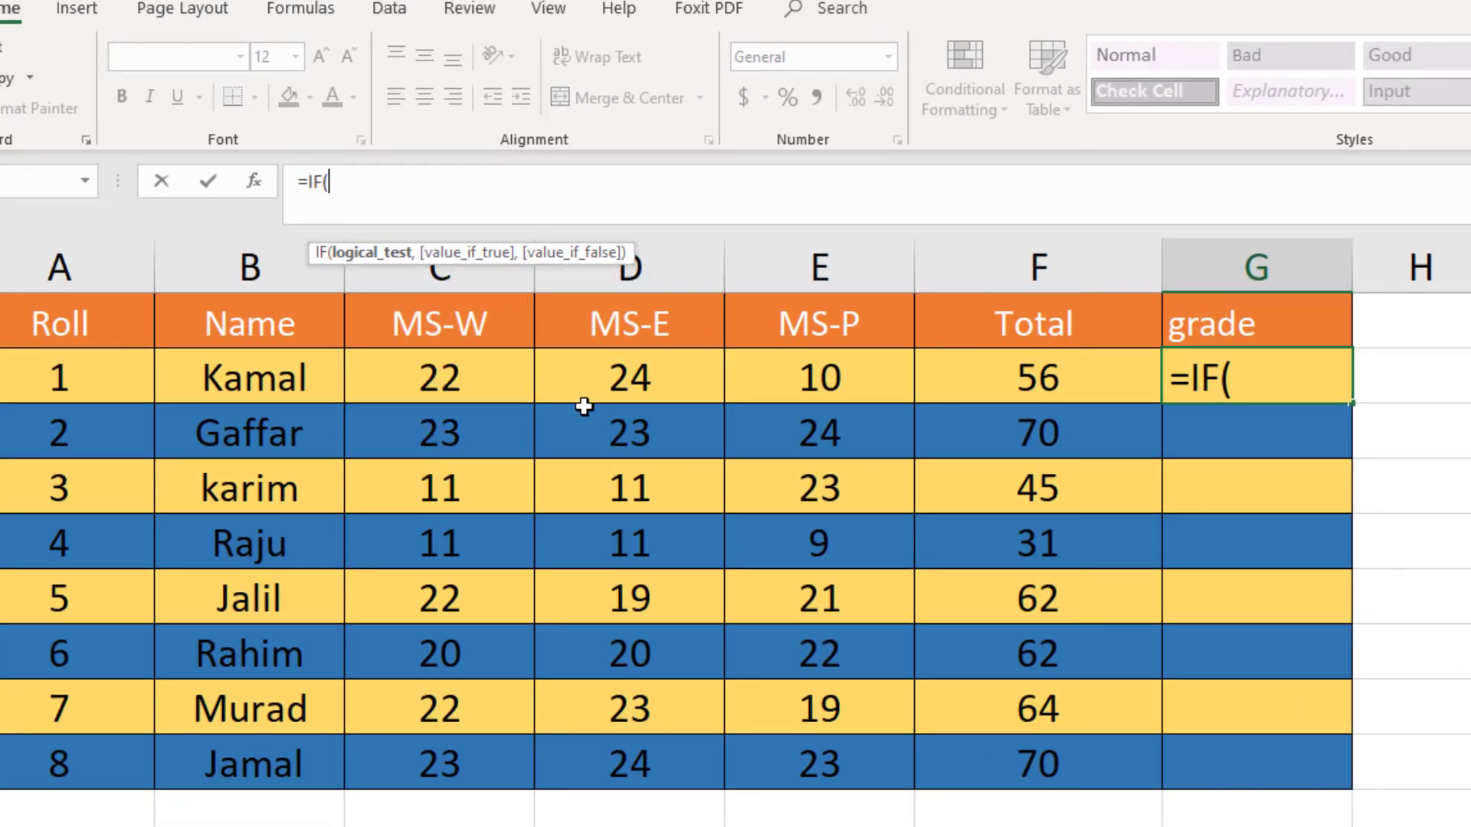
Set the IF formula's logical test to OR(C2<10,D2<10,E2<10), covering the three subject marks
{"action": "type", "text": "o"}
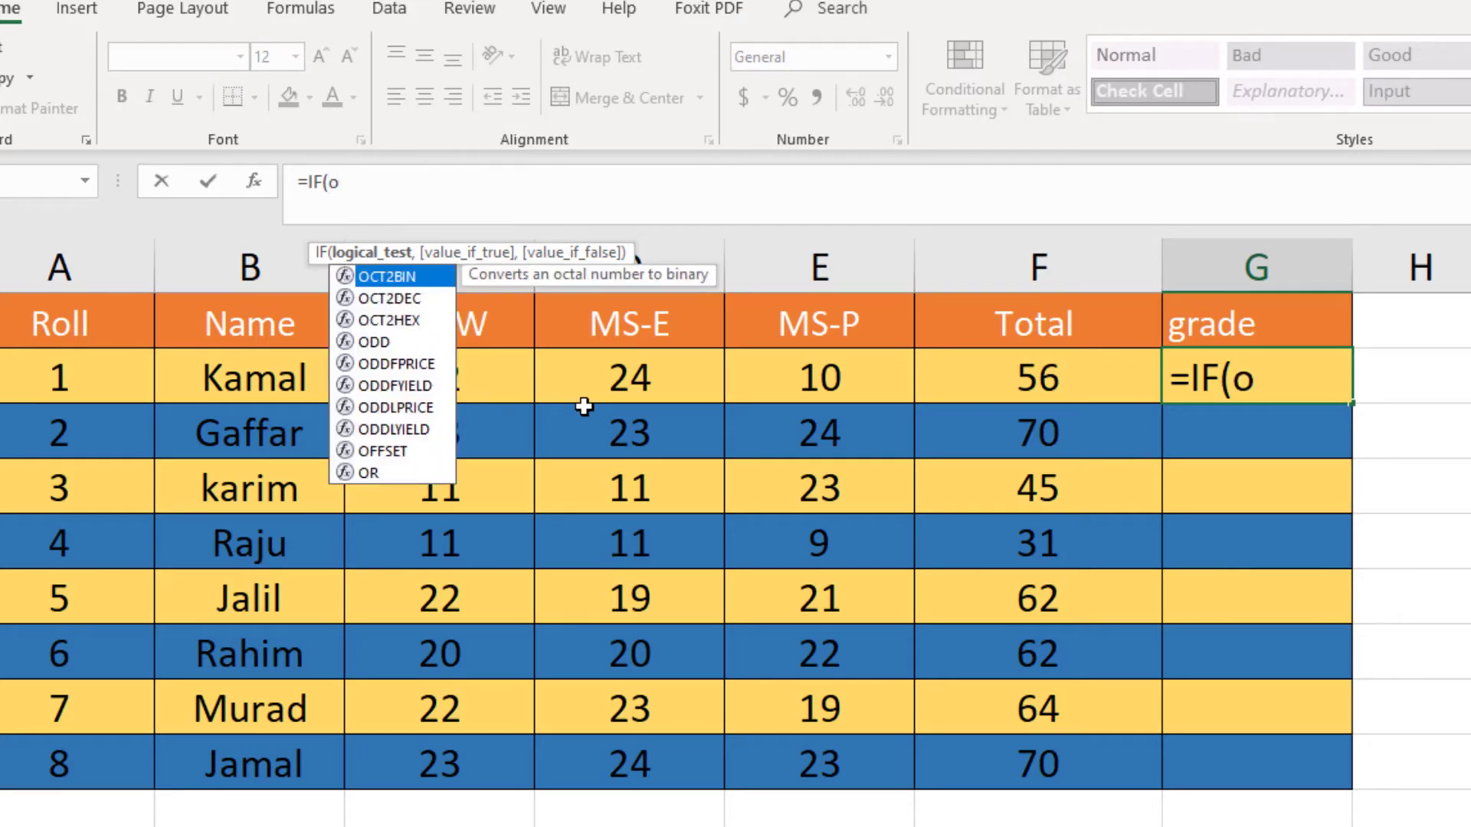
{"action": "type", "text": "r"}
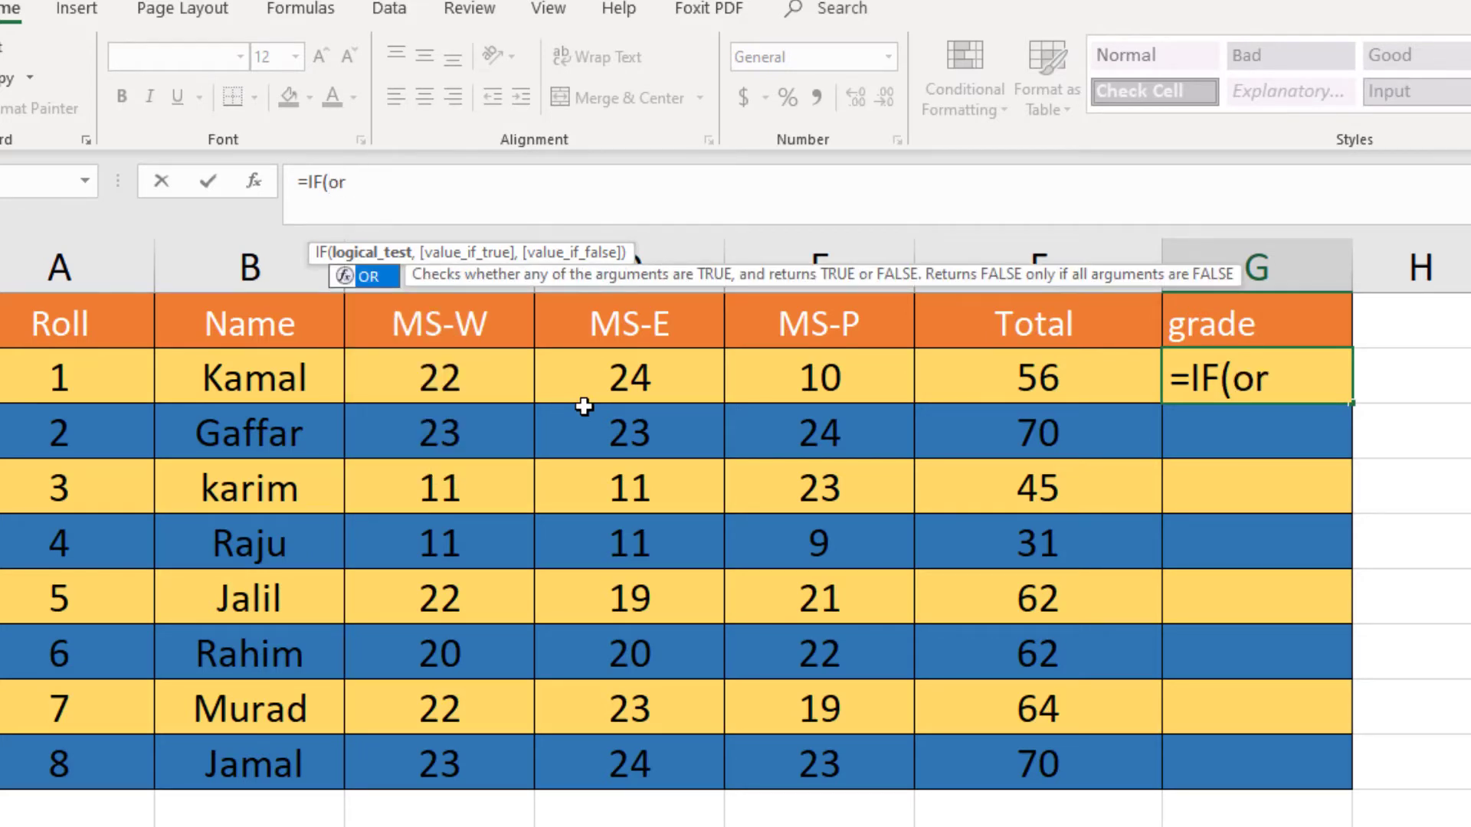
{"action": "key", "text": "Tab"}
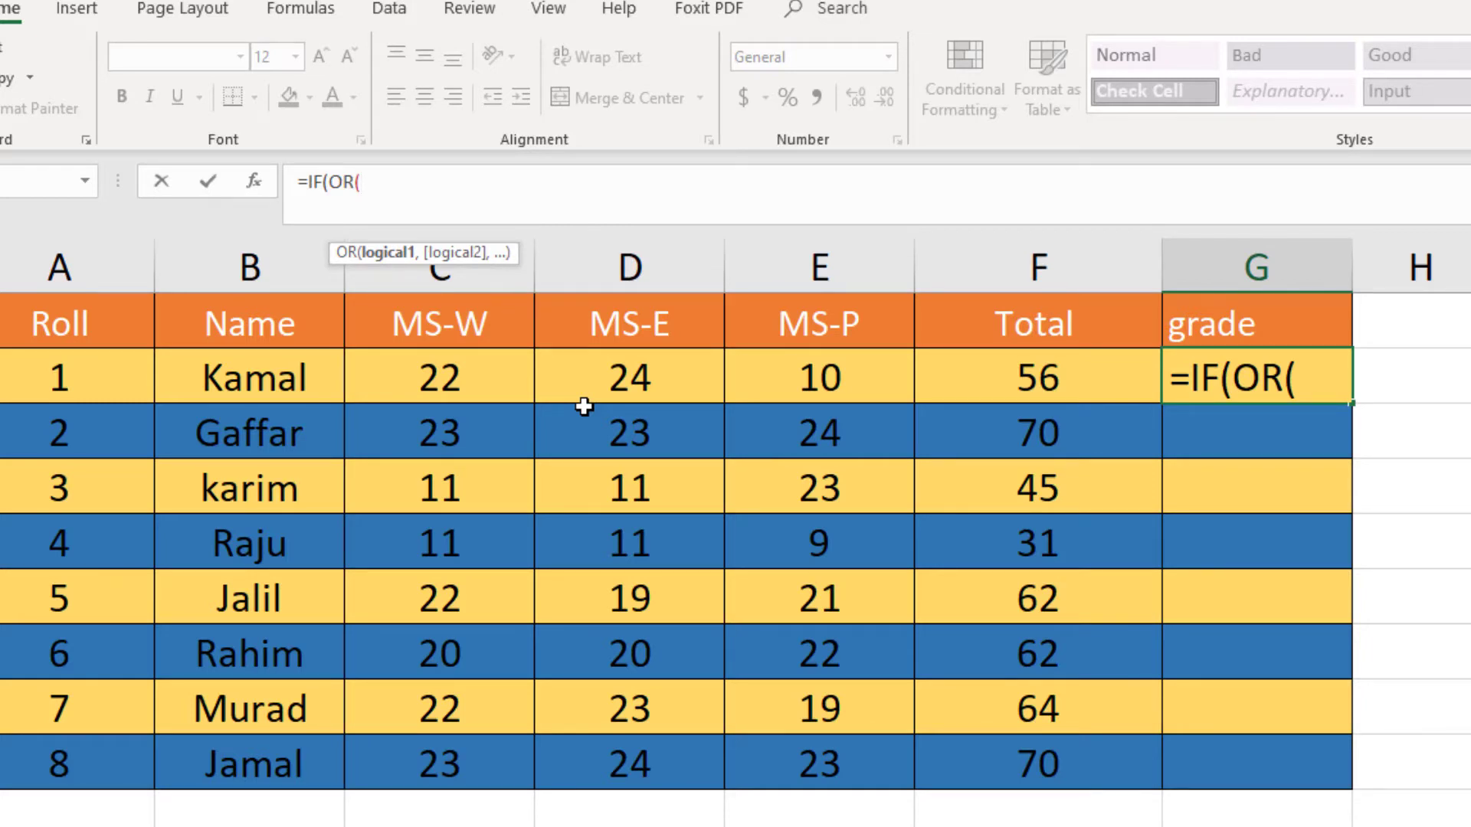
{"action": "left_click", "coordinate": [486, 387]}
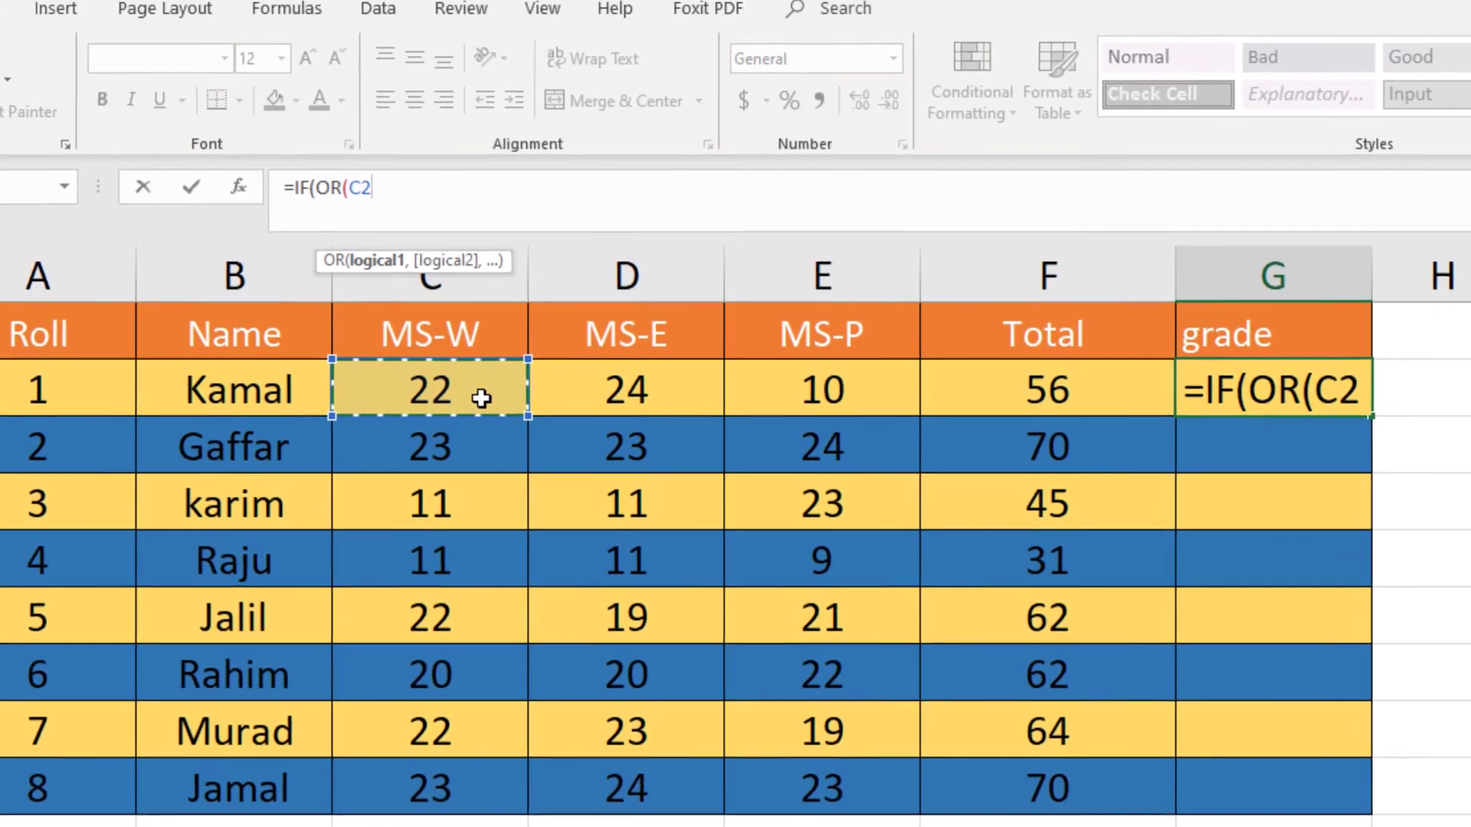
{"action": "type", "text": "<10"}
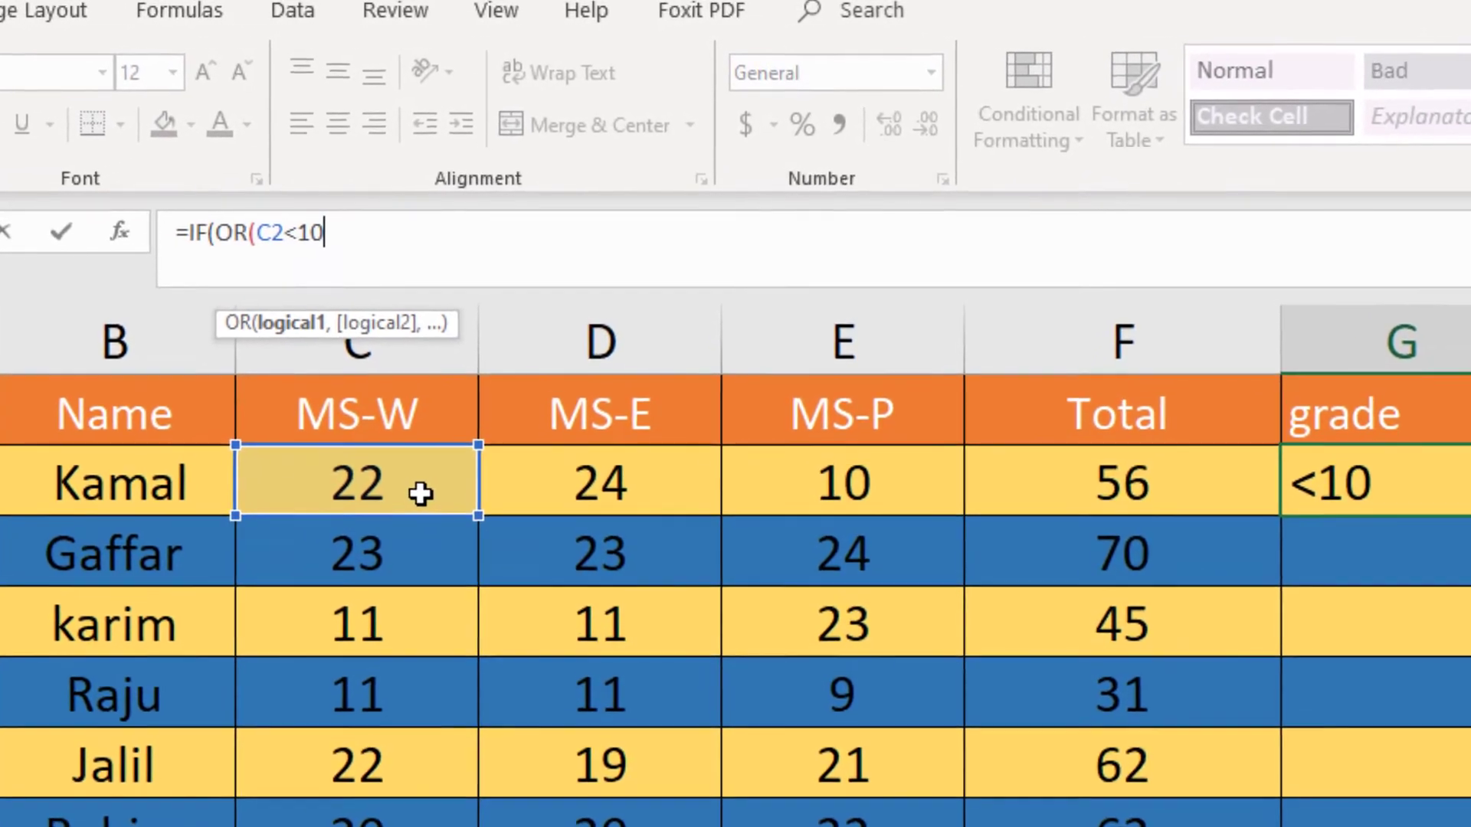
{"action": "type", "text": ","}
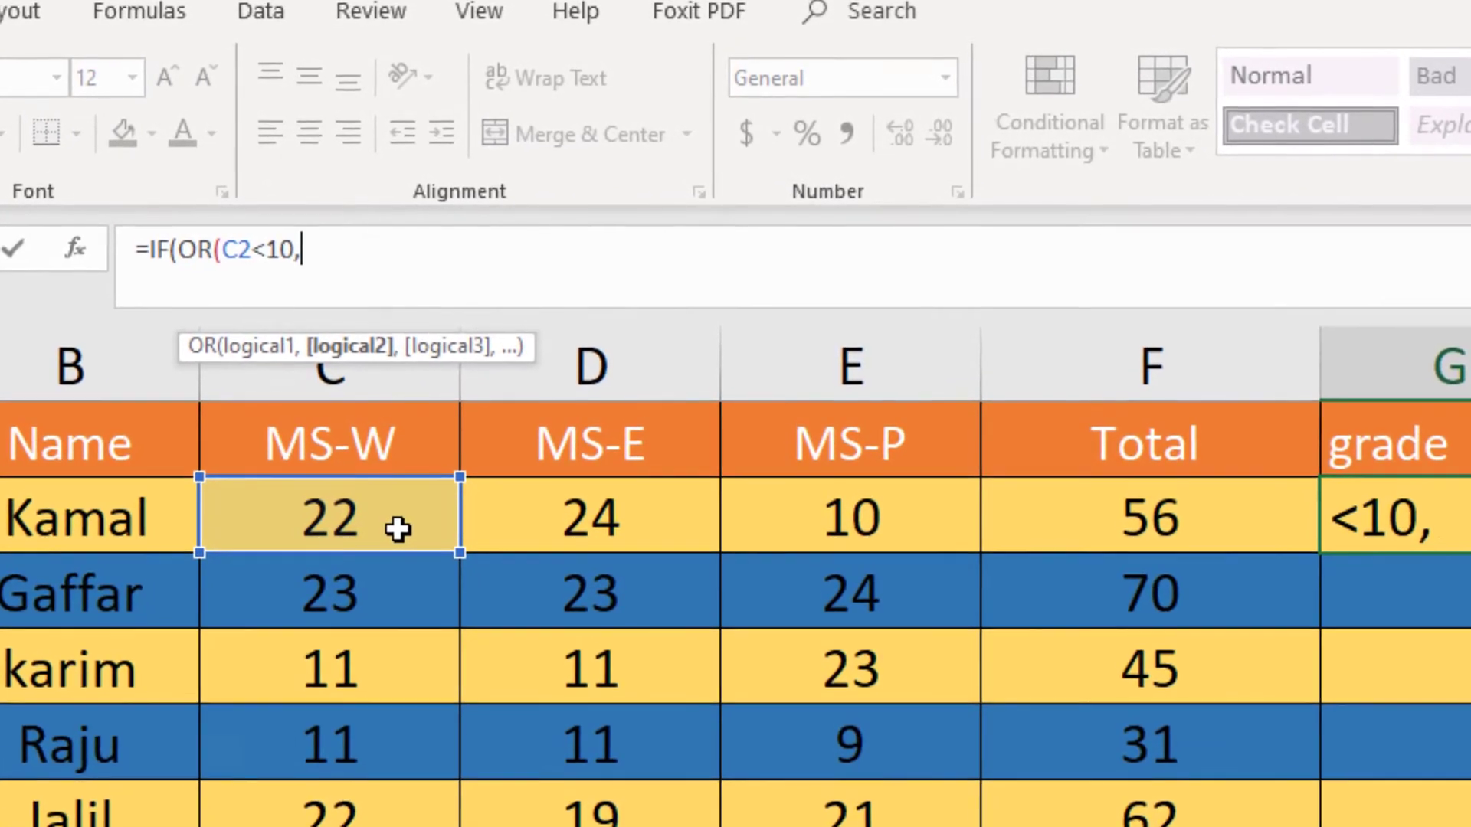
{"action": "left_click", "coordinate": [589, 514]}
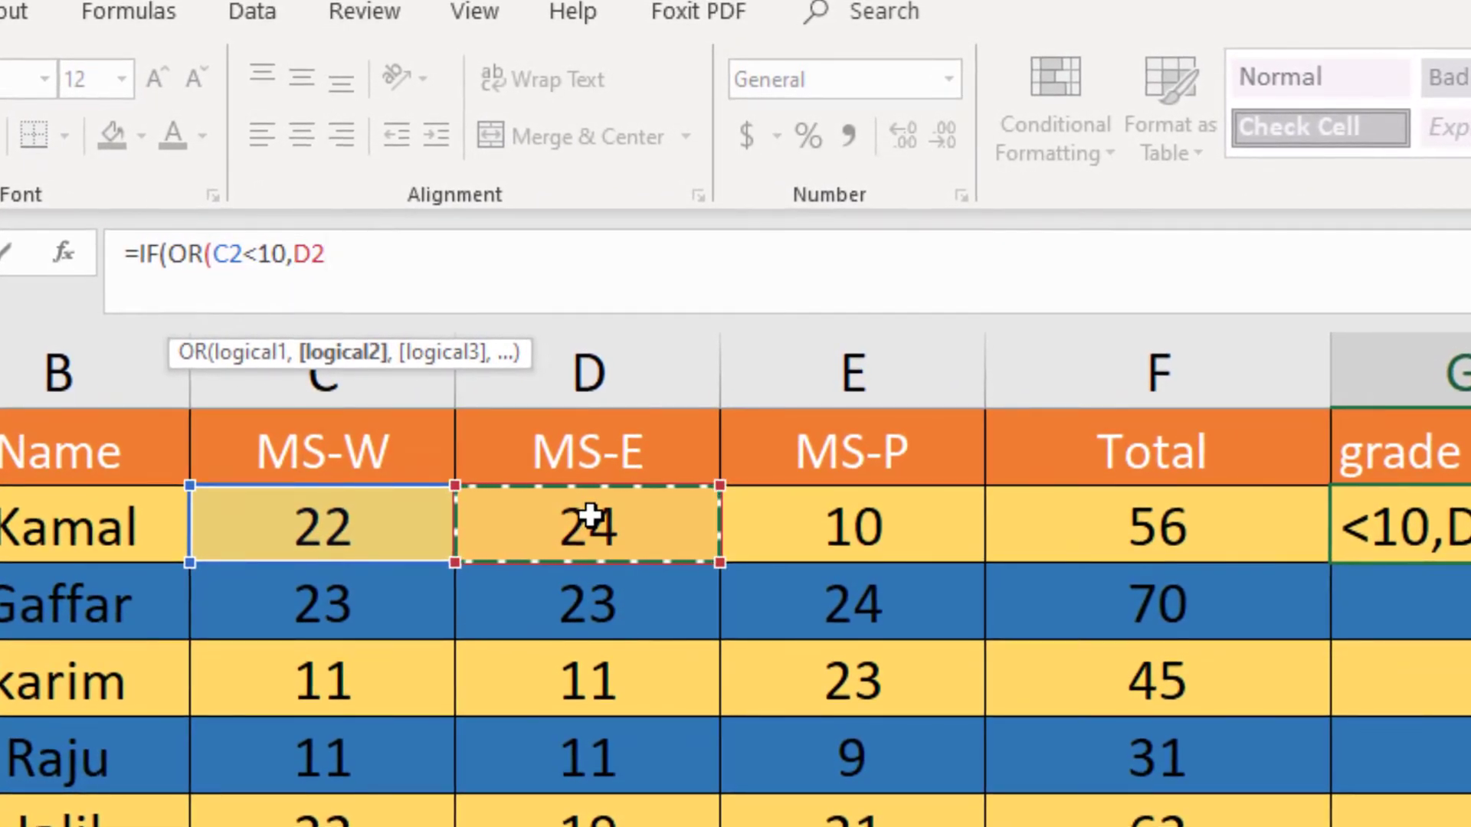
{"action": "type", "text": "<10"}
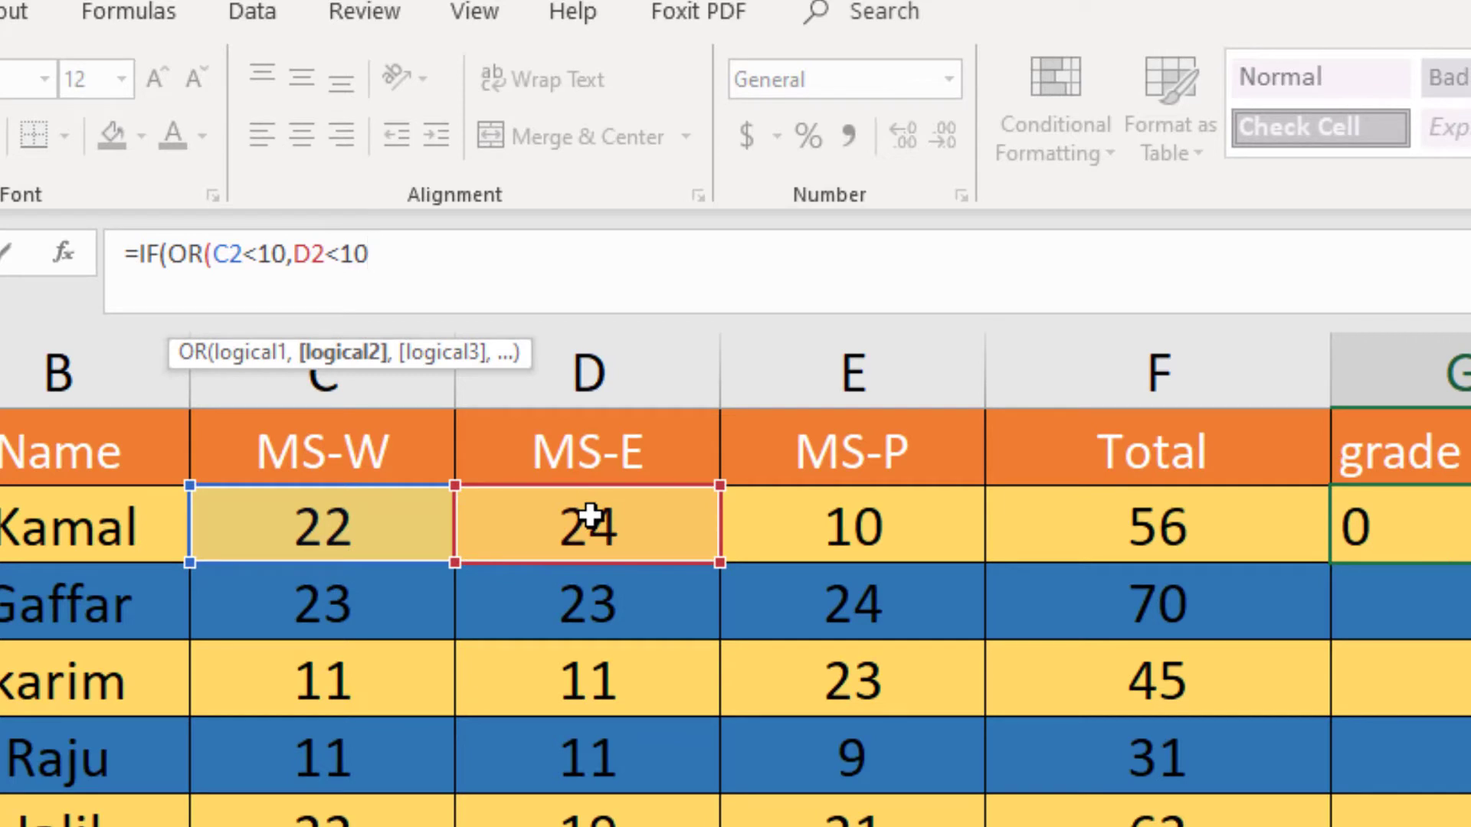
{"action": "type", "text": ","}
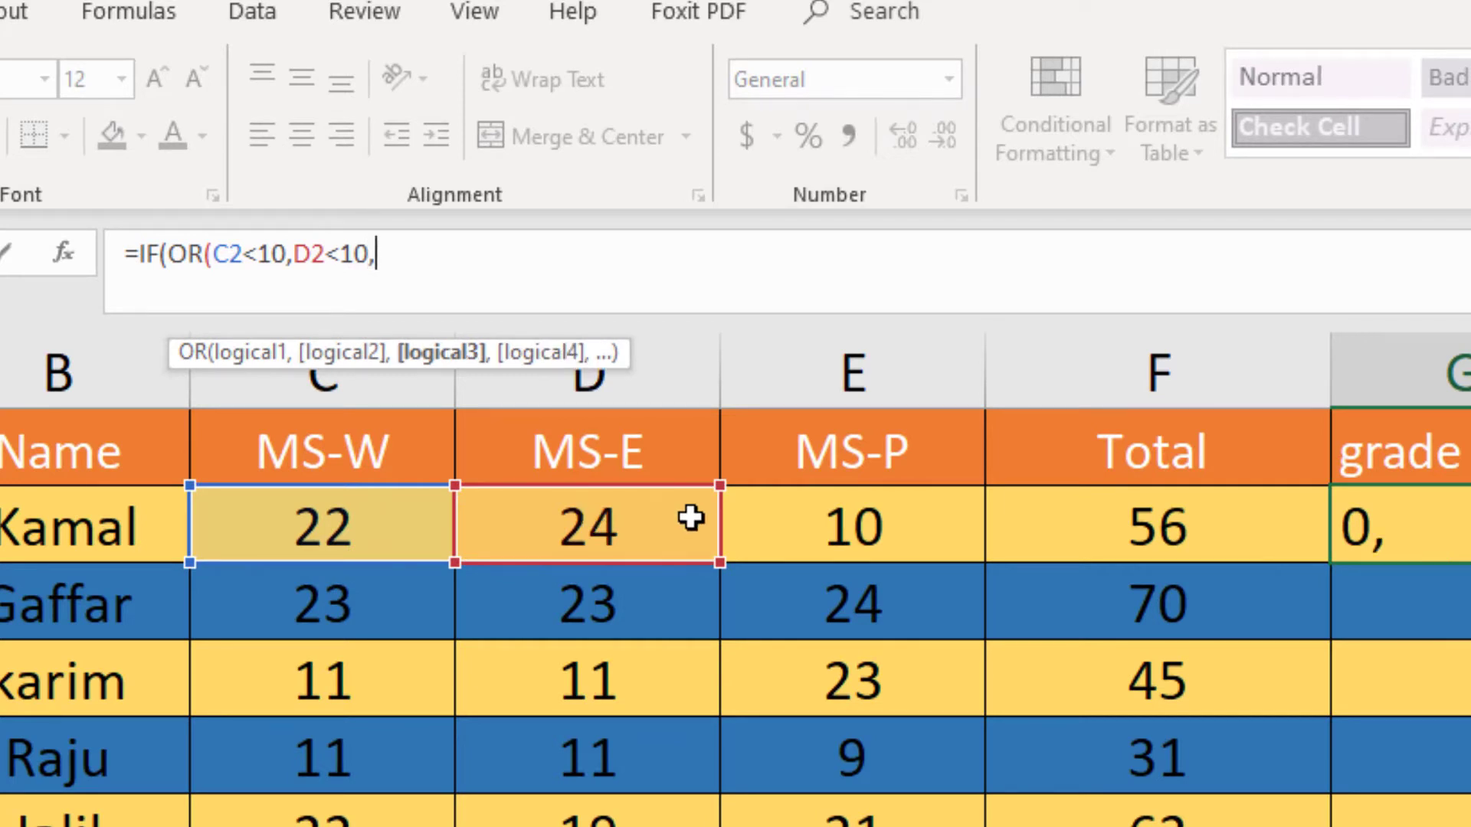
{"action": "left_click", "coordinate": [810, 508]}
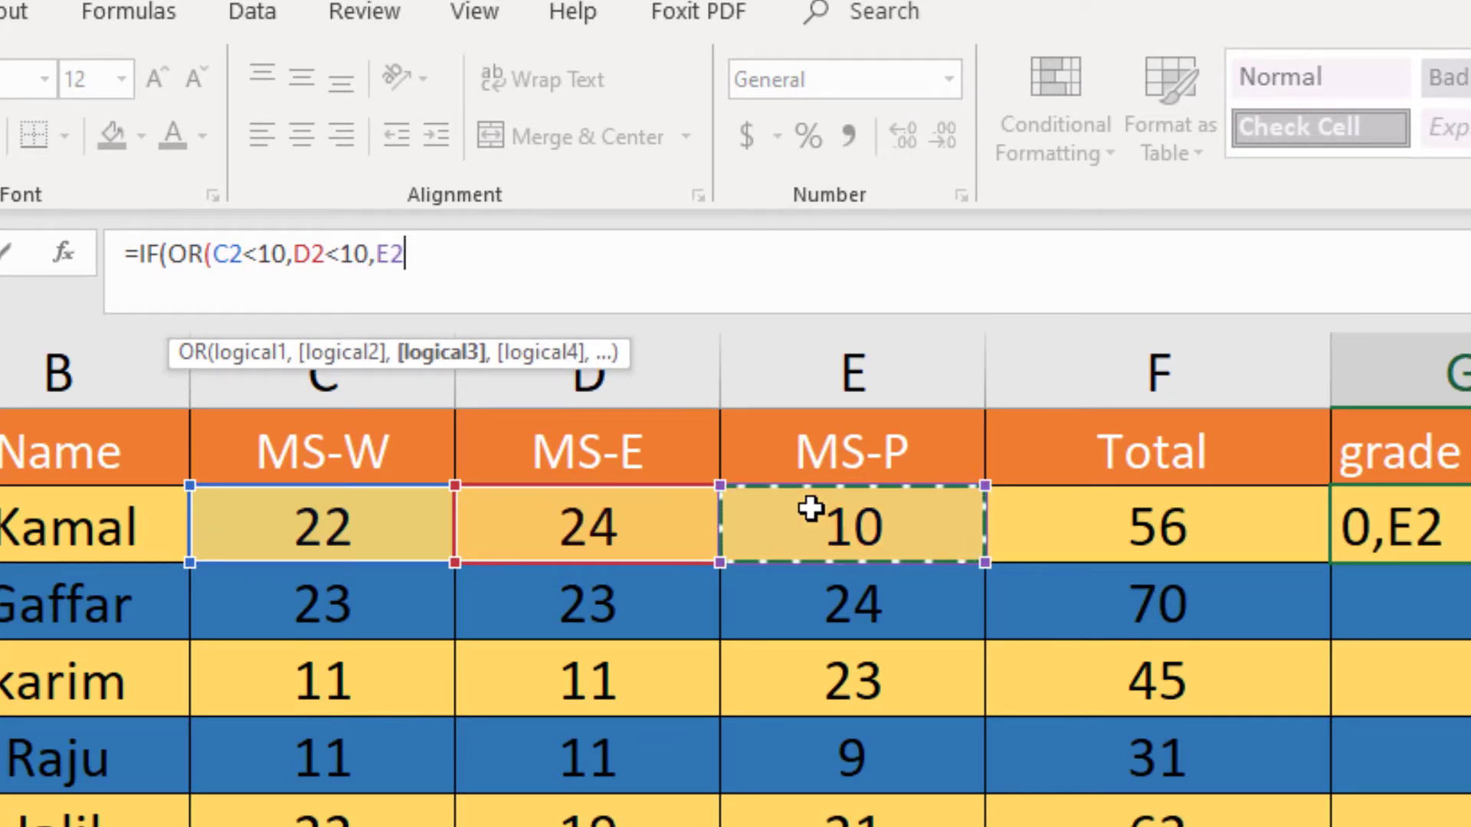
{"action": "type", "text": "<10"}
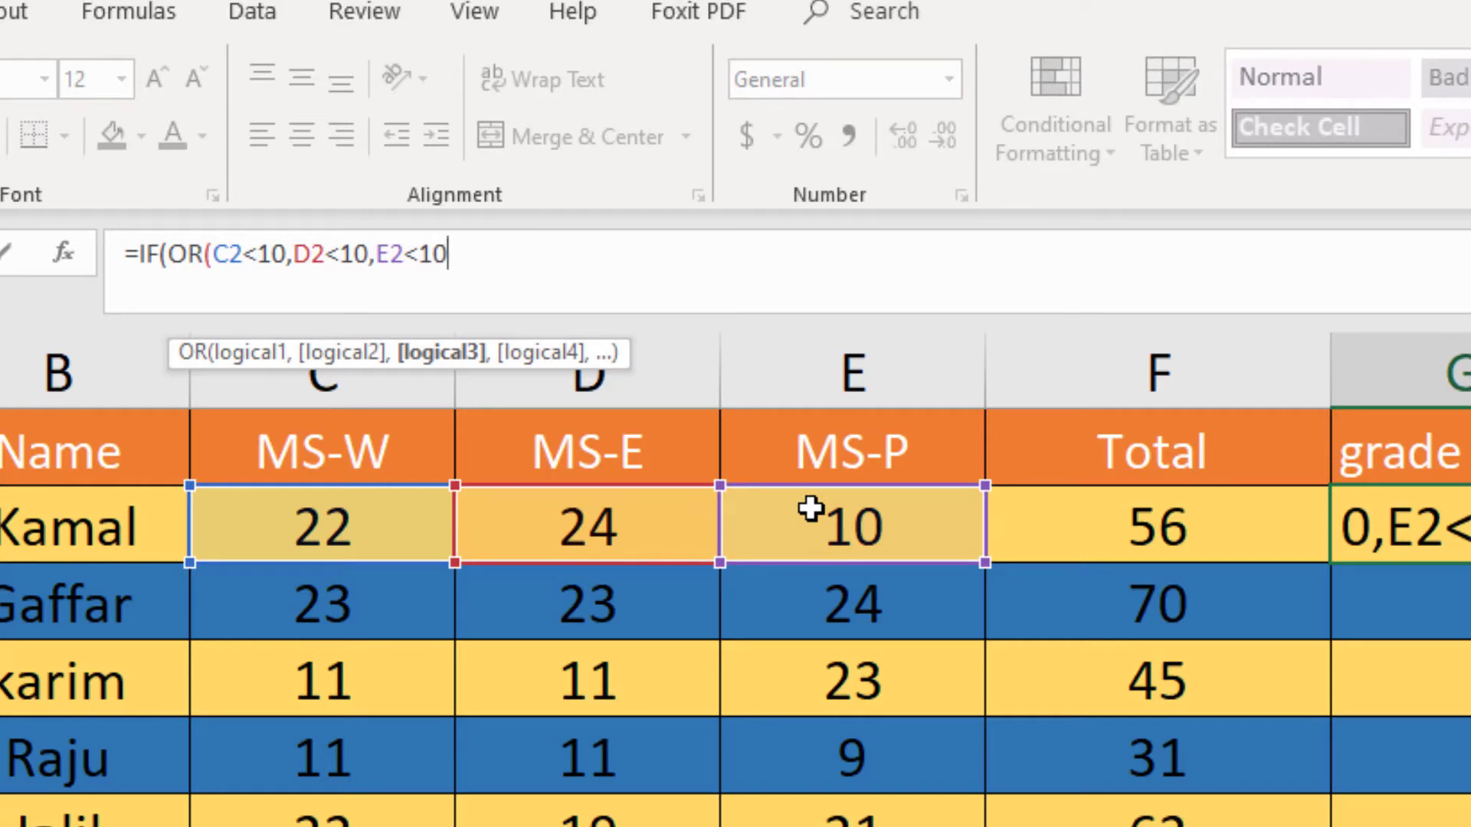
{"action": "type", "text": ")"}
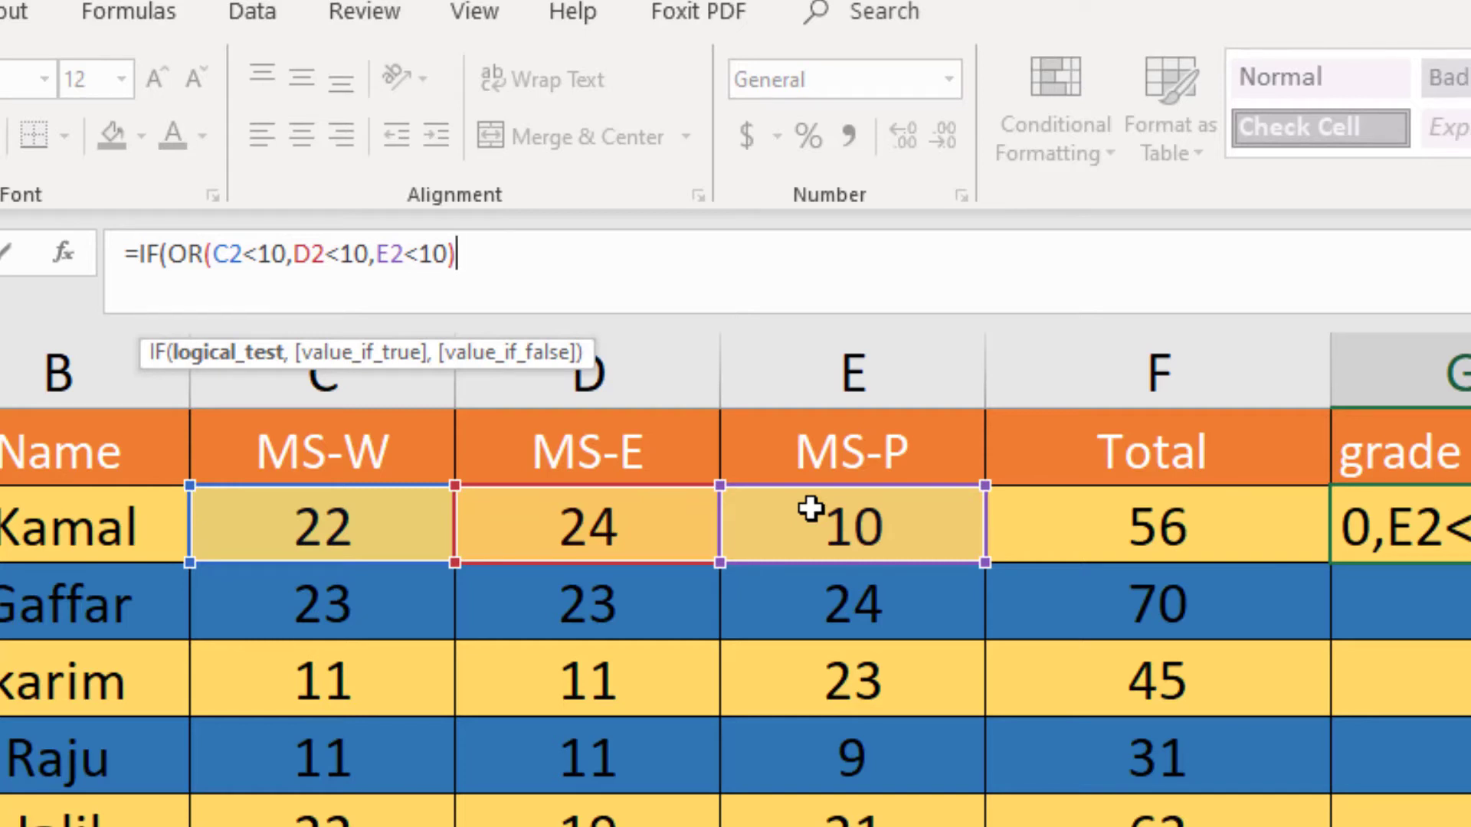
Enter "F" as the IF formula's value-if-true result and continue to its value-if-false argument
{"action": "type", "text": ","}
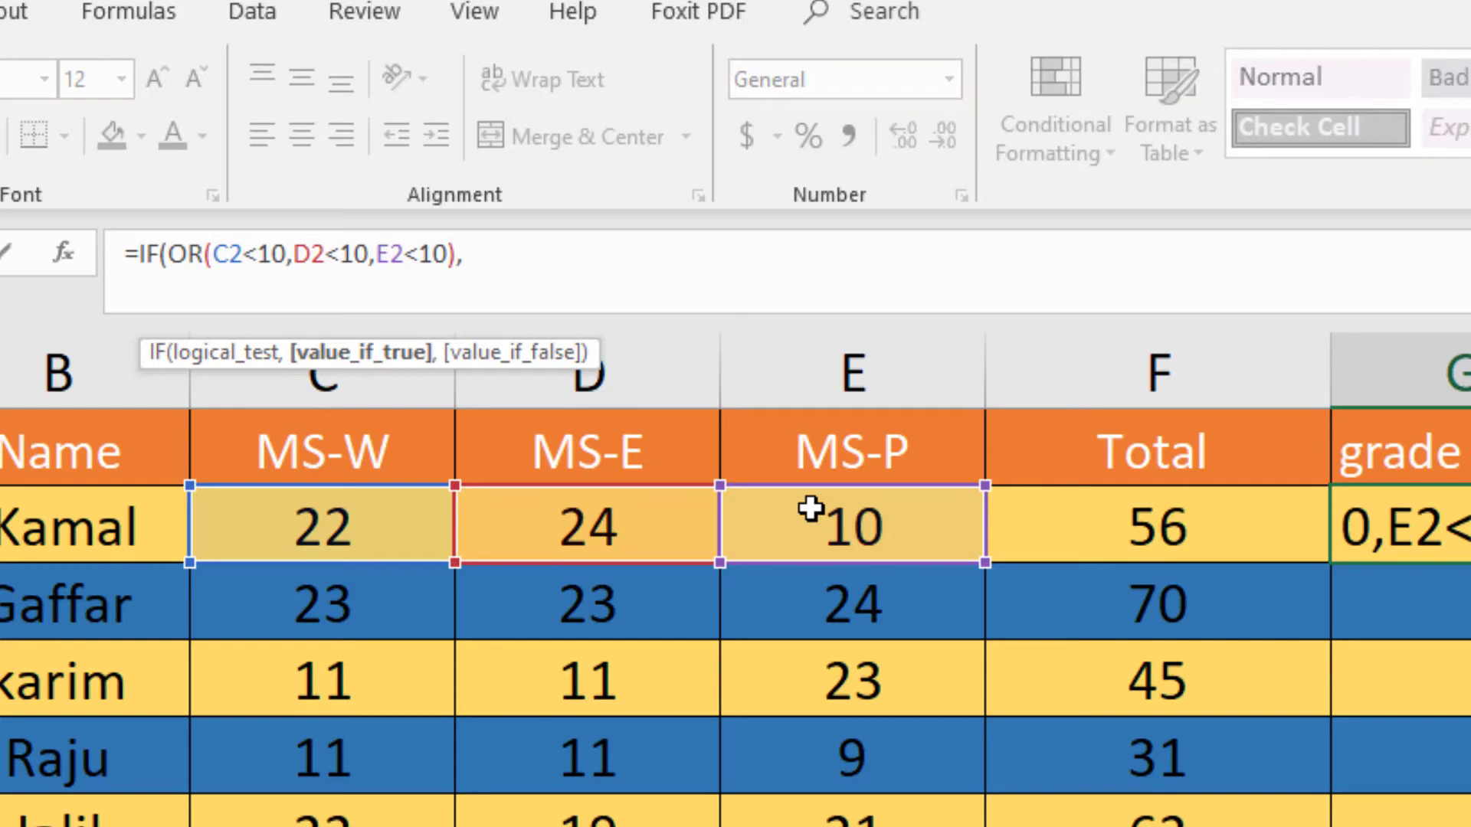
{"action": "type", "text": "F"}
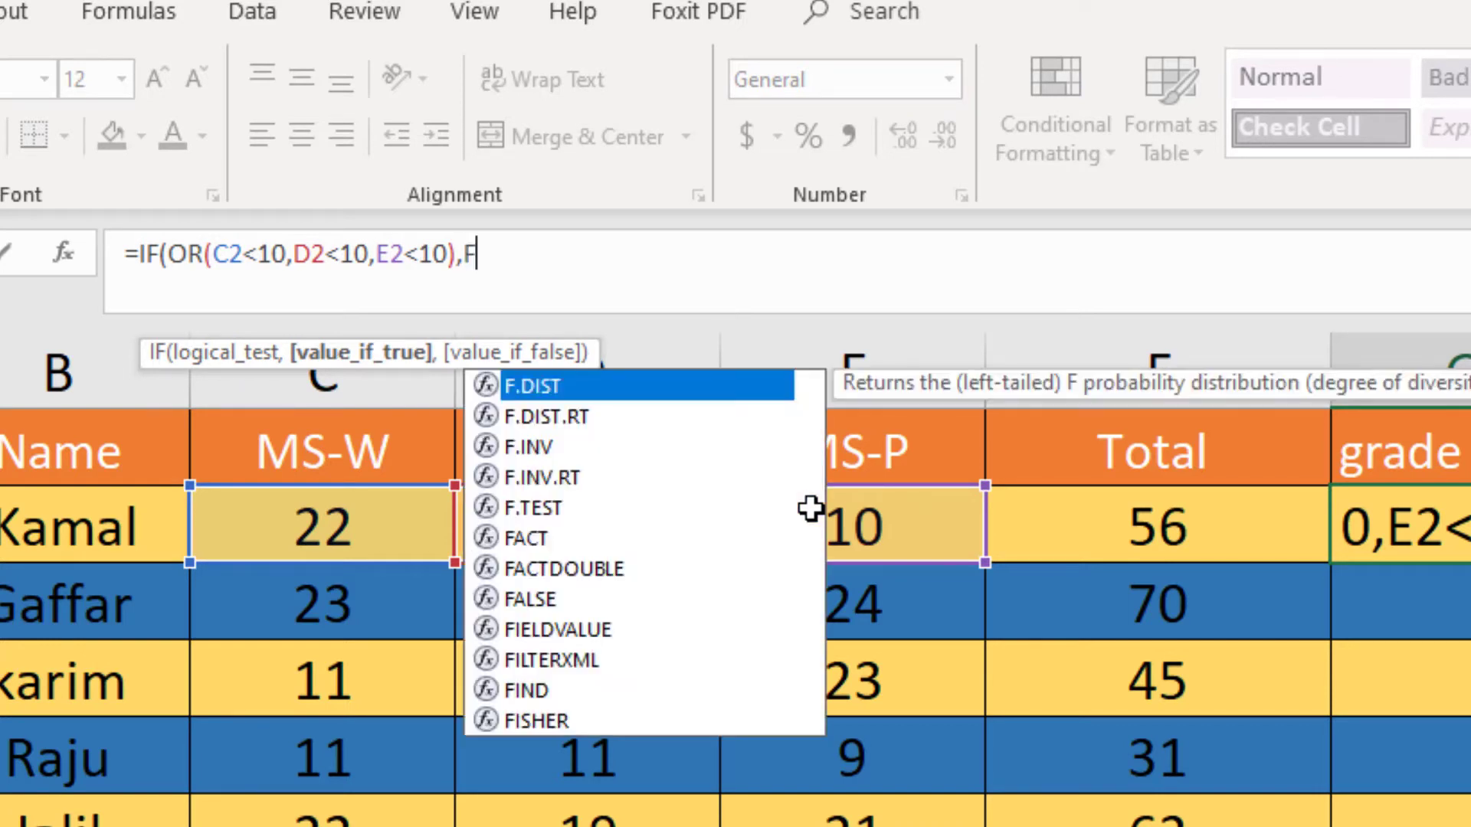
{"action": "key", "text": "BackSpace"}
{"action": "type", "text": "\"F\""}
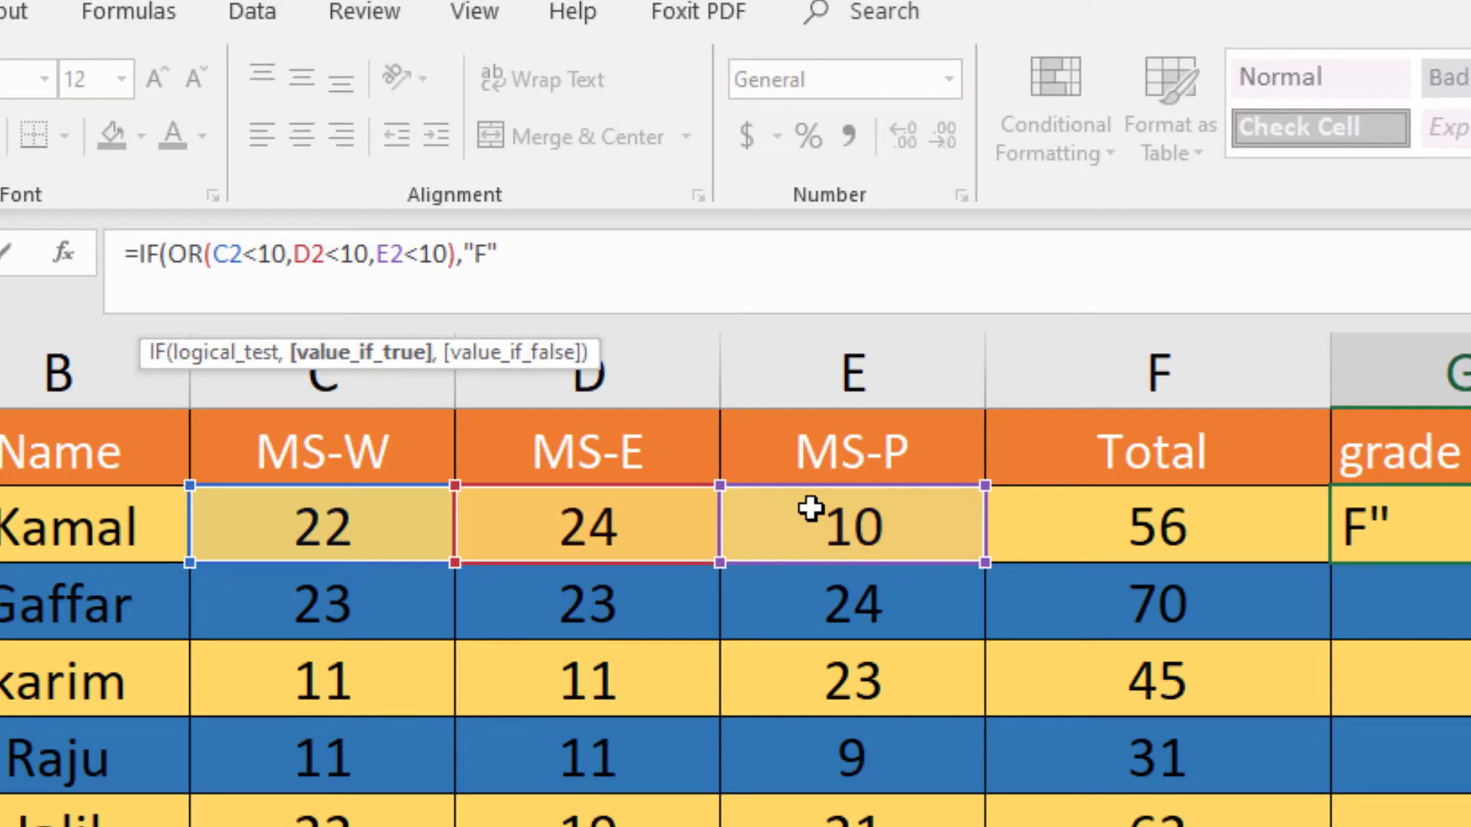
{"action": "type", "text": ","}
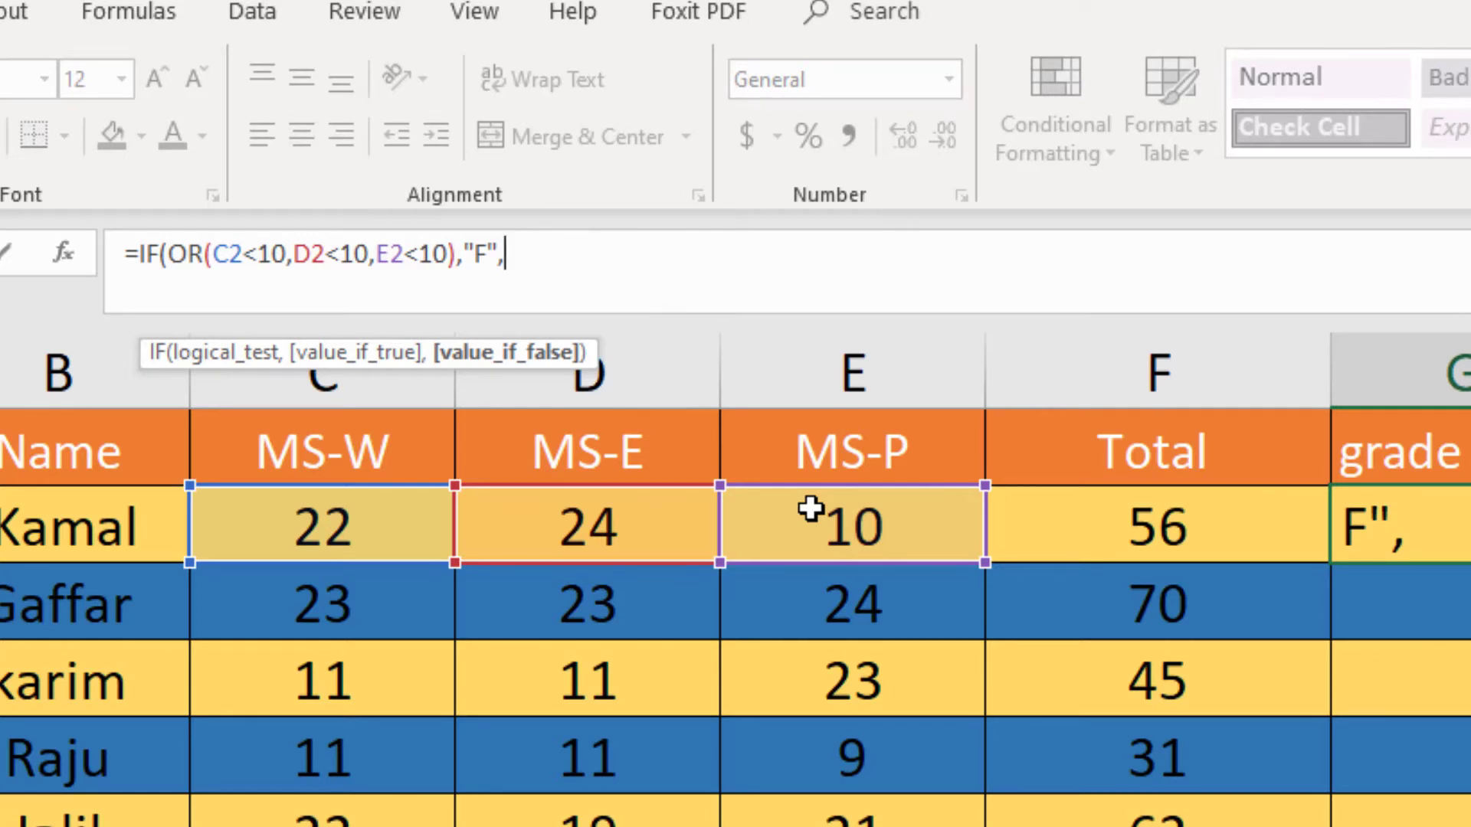
Nest a second IF as the value-if-false argument that returns "A+" when the Total in F2 is >=80
{"action": "type", "text": "if"}
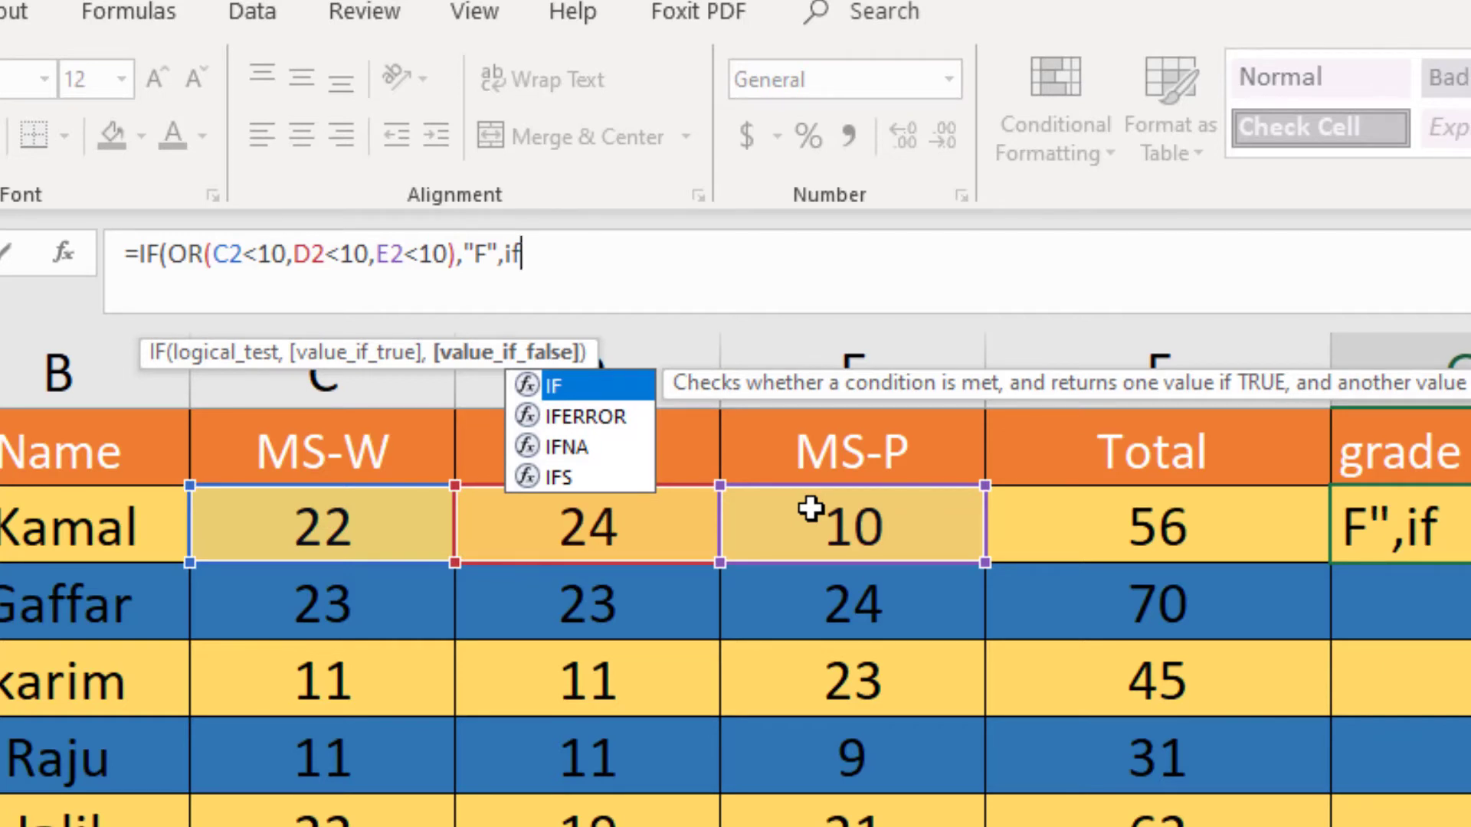
{"action": "key", "text": "Tab"}
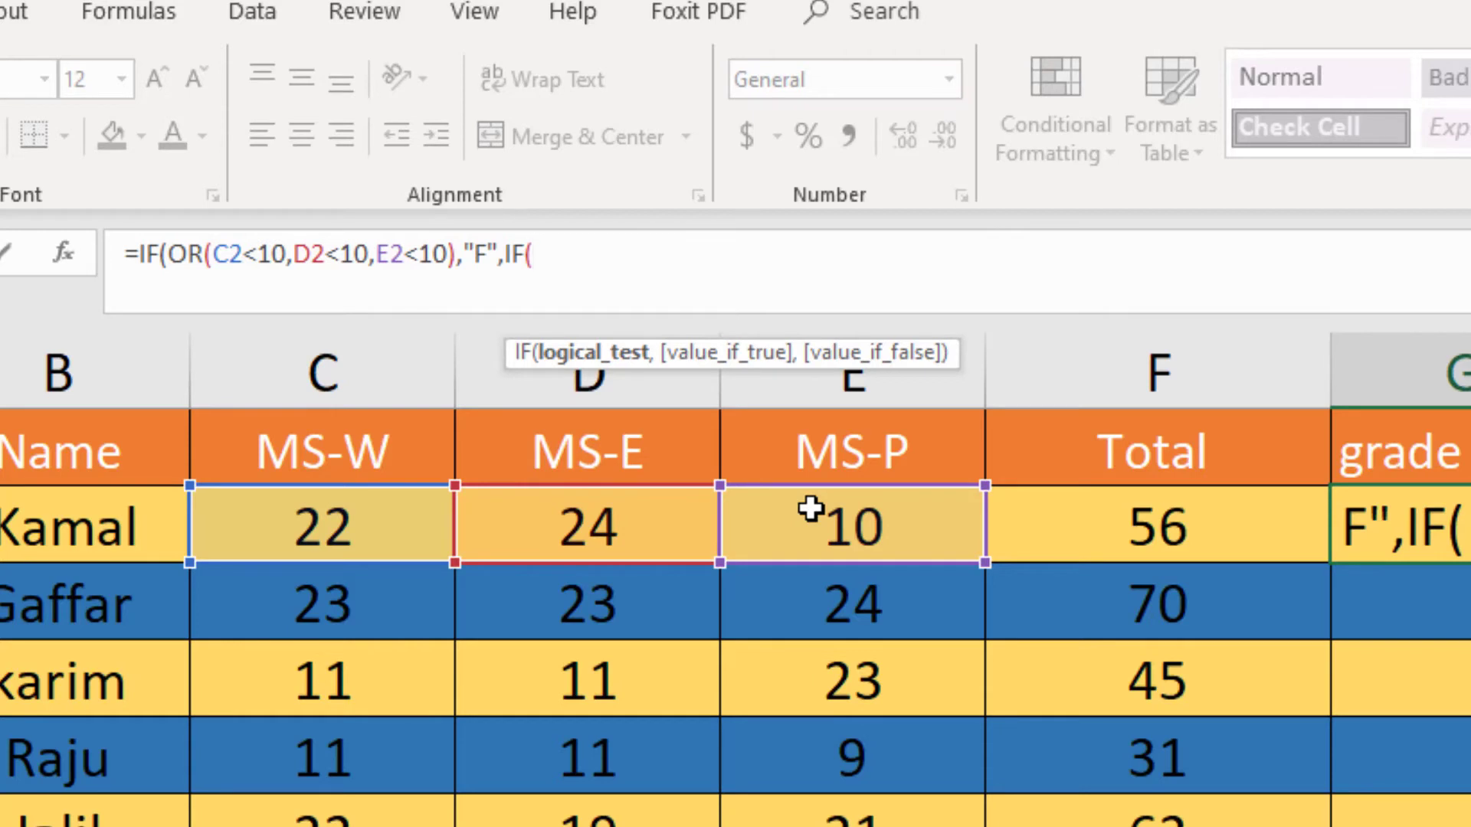
{"action": "left_click", "coordinate": [1177, 527]}
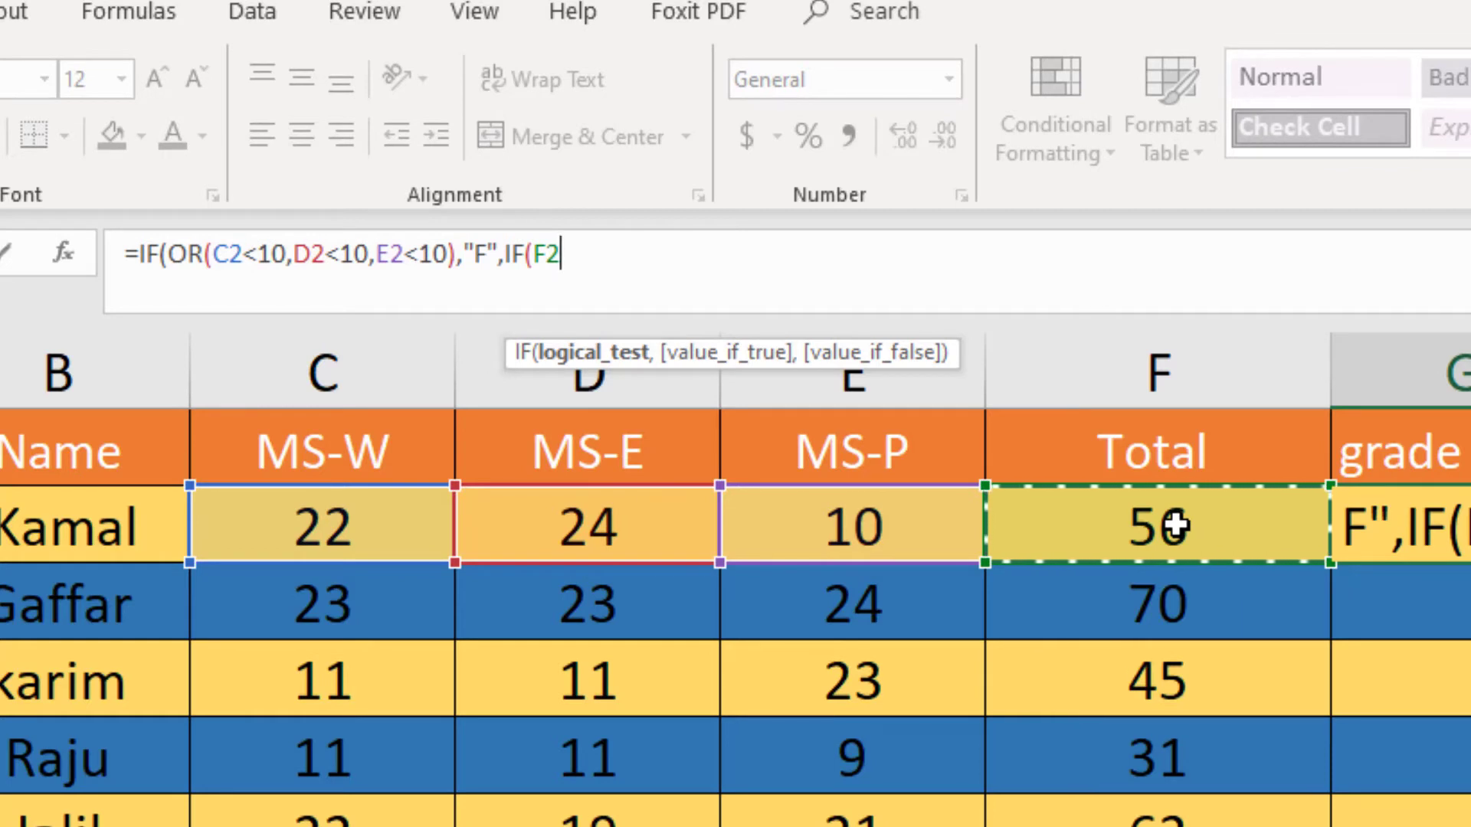
{"action": "type", "text": ">=80"}
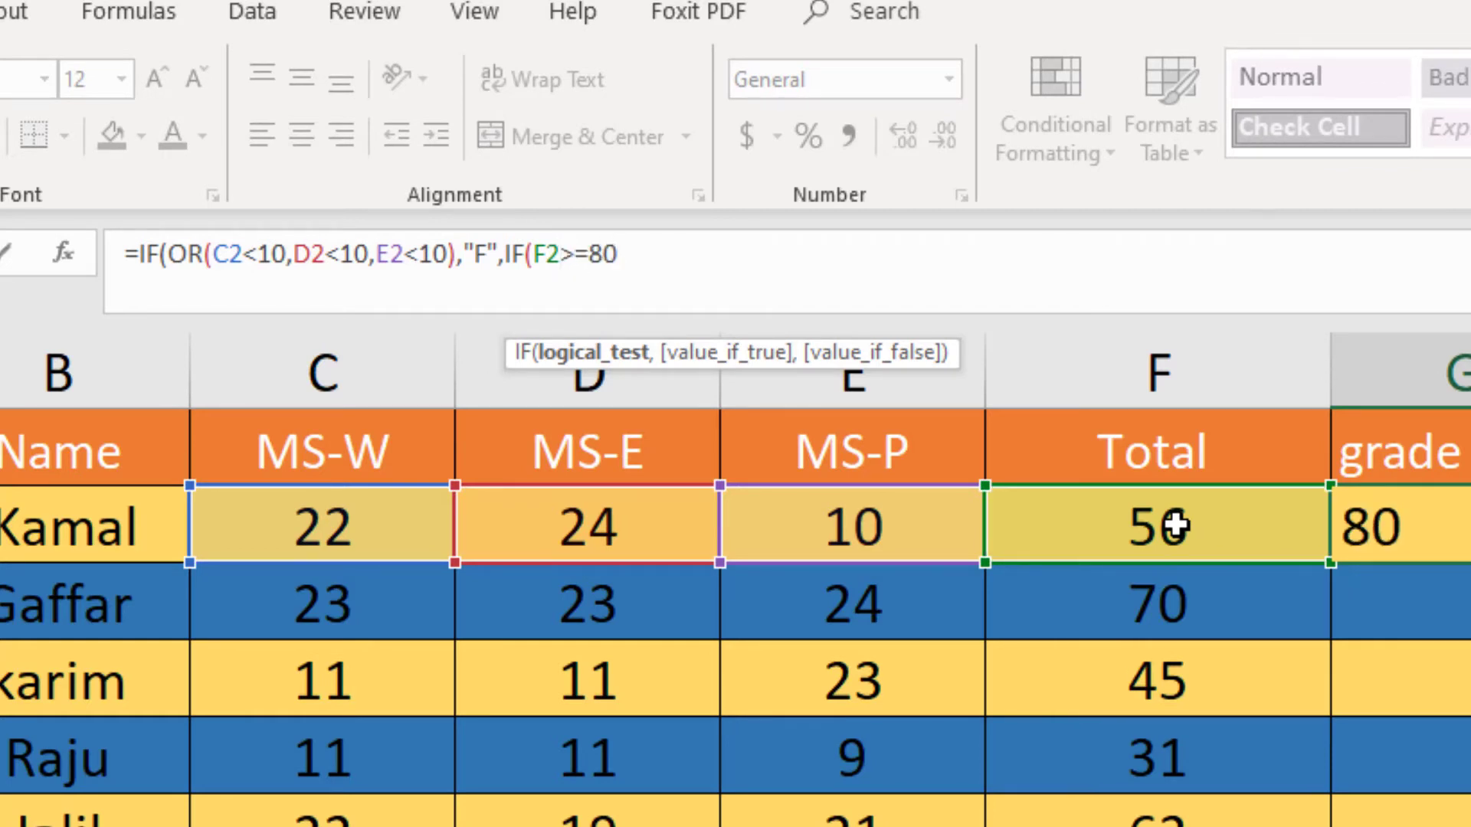
{"action": "type", "text": ",\"A+\""}
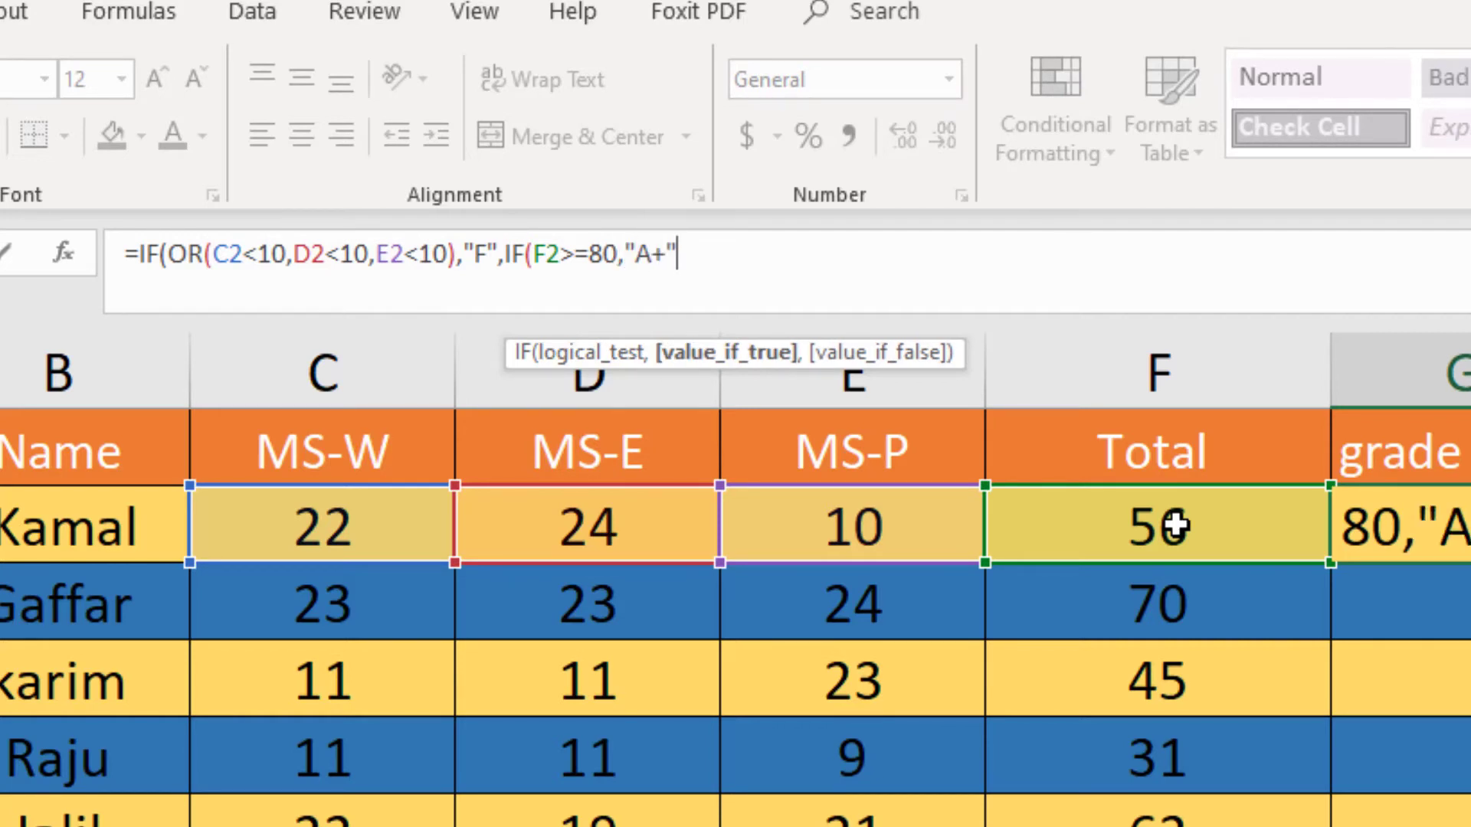
{"action": "type", "text": ","}
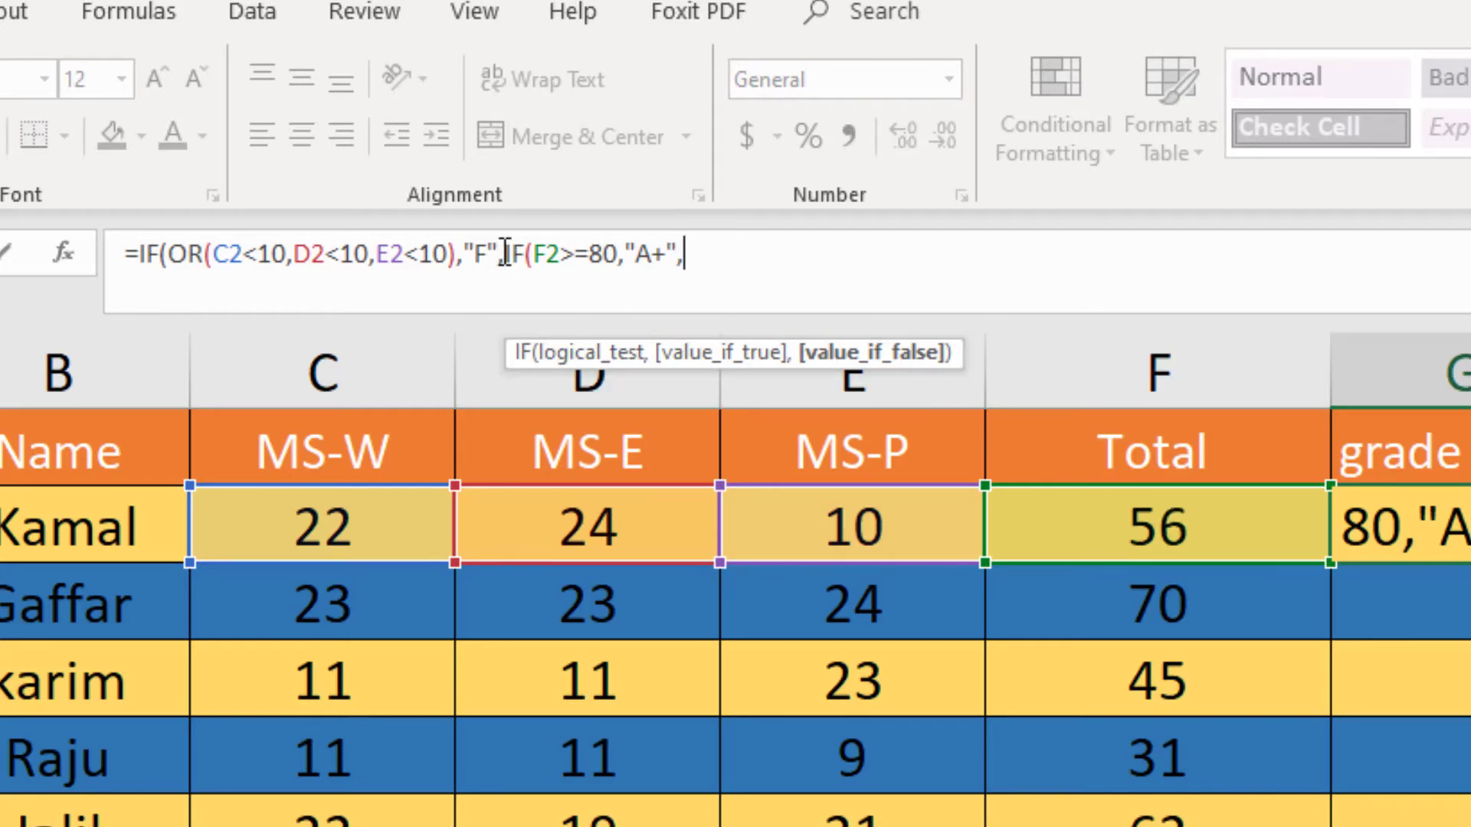
Copy the IF(F2>=80,"A+", segment to the end of the formula and change the copy to F2>=70 with grade "A"
{"action": "left_click_drag", "start_coordinate": [506, 253], "coordinate": [683, 254]}
{"action": "key", "text": "ctrl+c"}
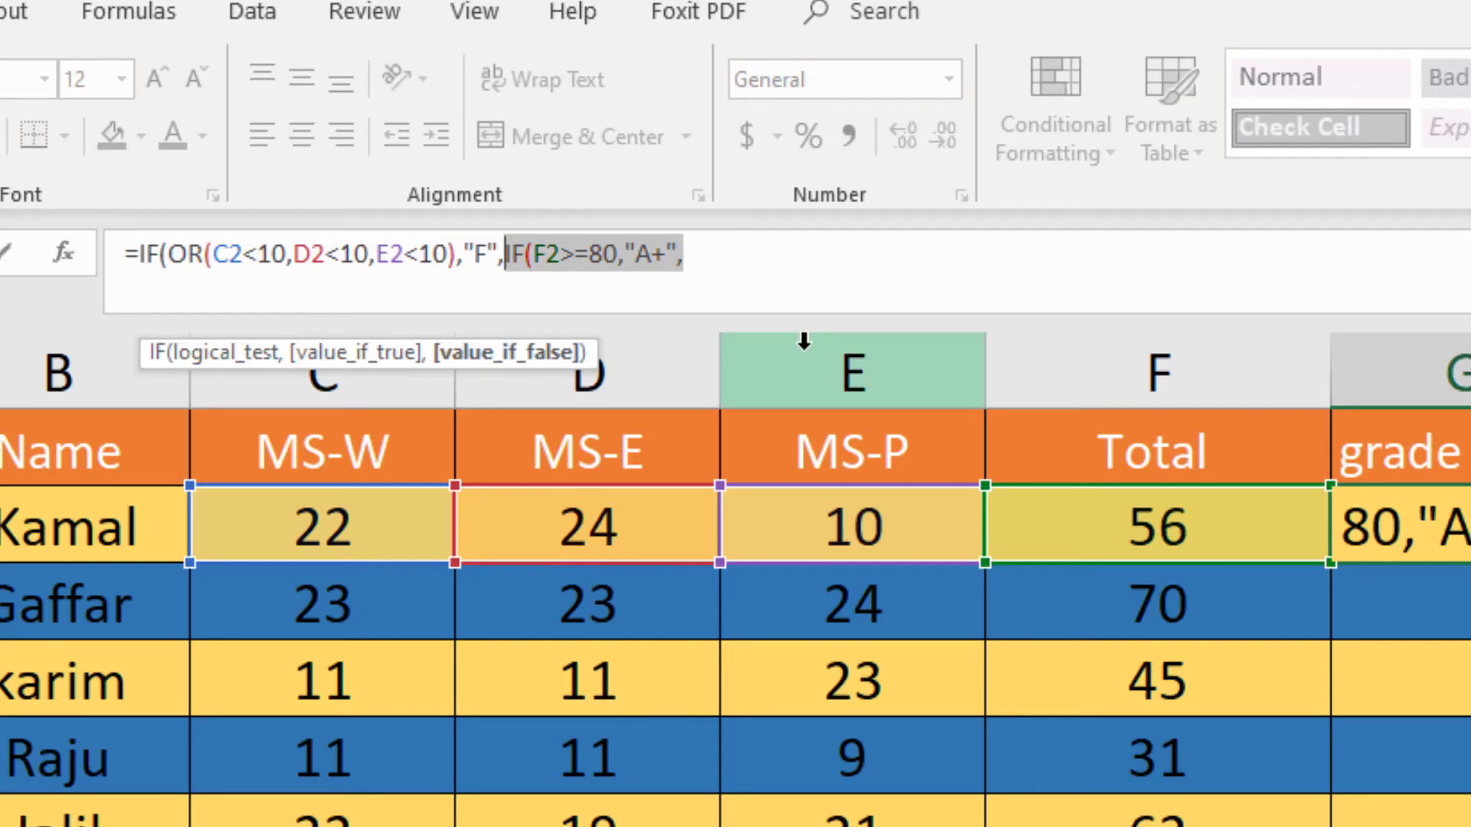
{"action": "left_click", "coordinate": [768, 272]}
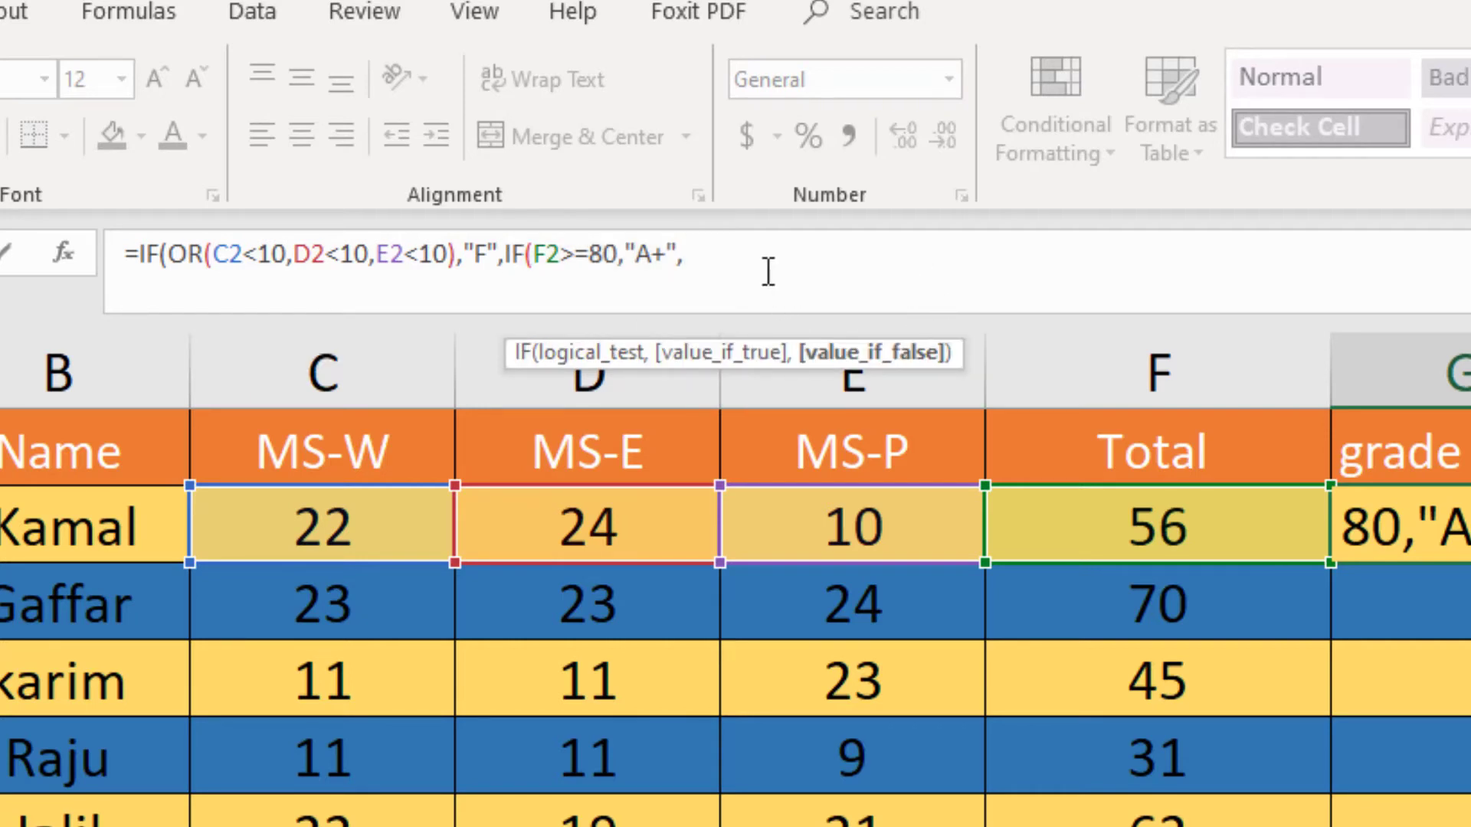
{"action": "key", "text": "ctrl+v"}
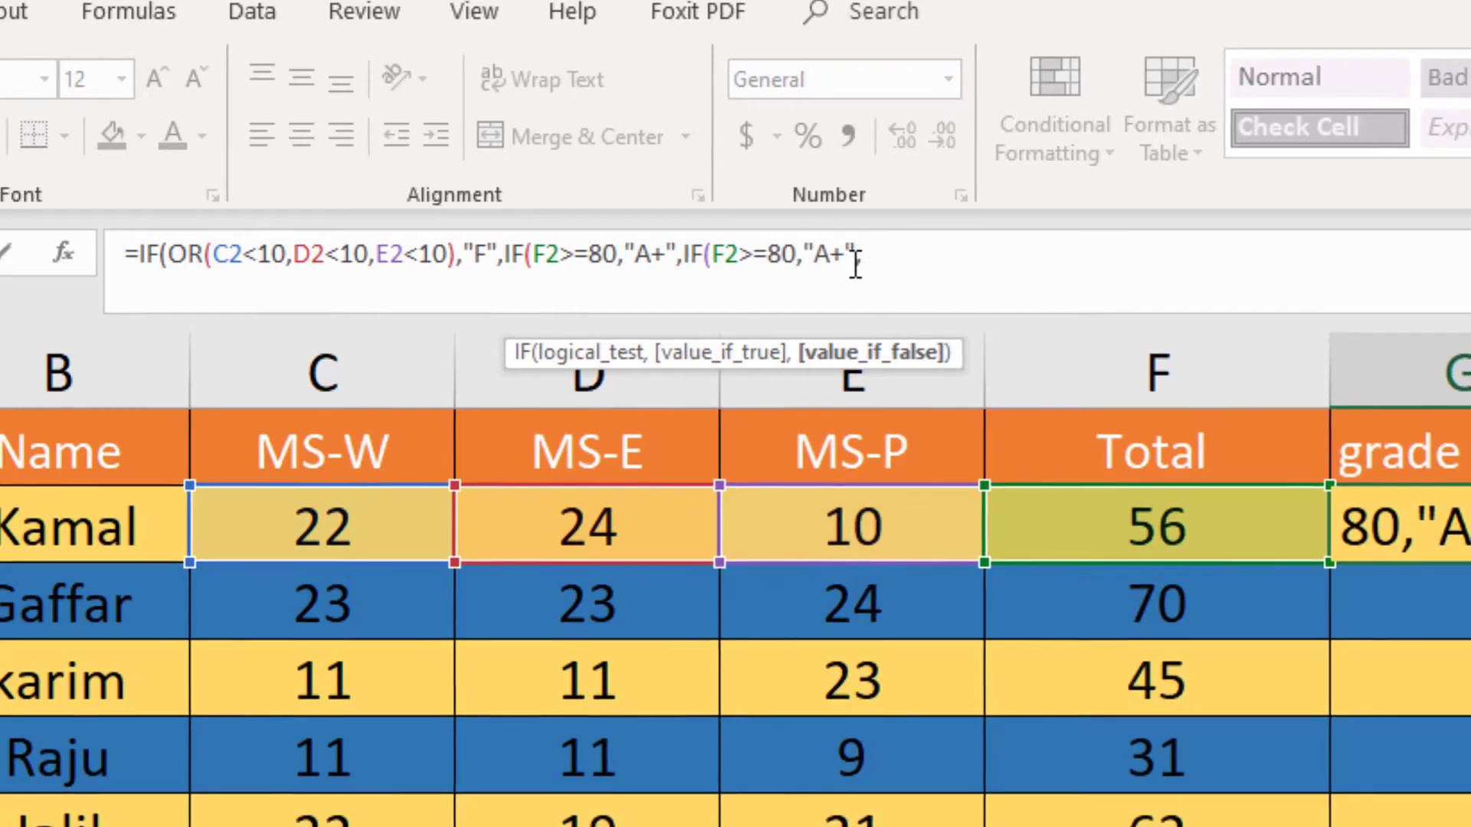
{"action": "left_click", "coordinate": [781, 255]}
{"action": "key", "text": "BackSpace"}
{"action": "type", "text": "7"}
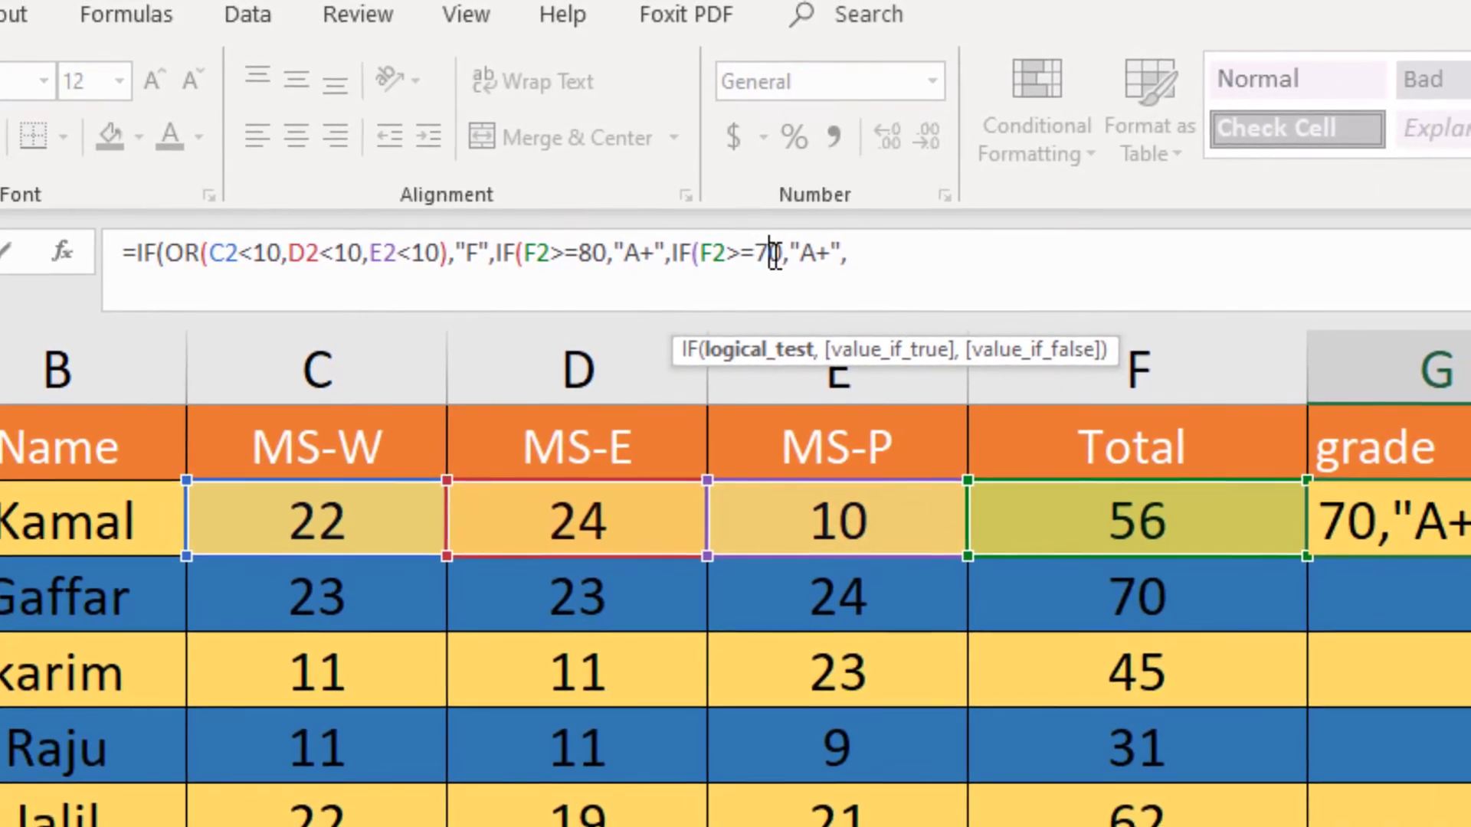
{"action": "left_click", "coordinate": [819, 253]}
{"action": "key", "text": "BackSpace"}
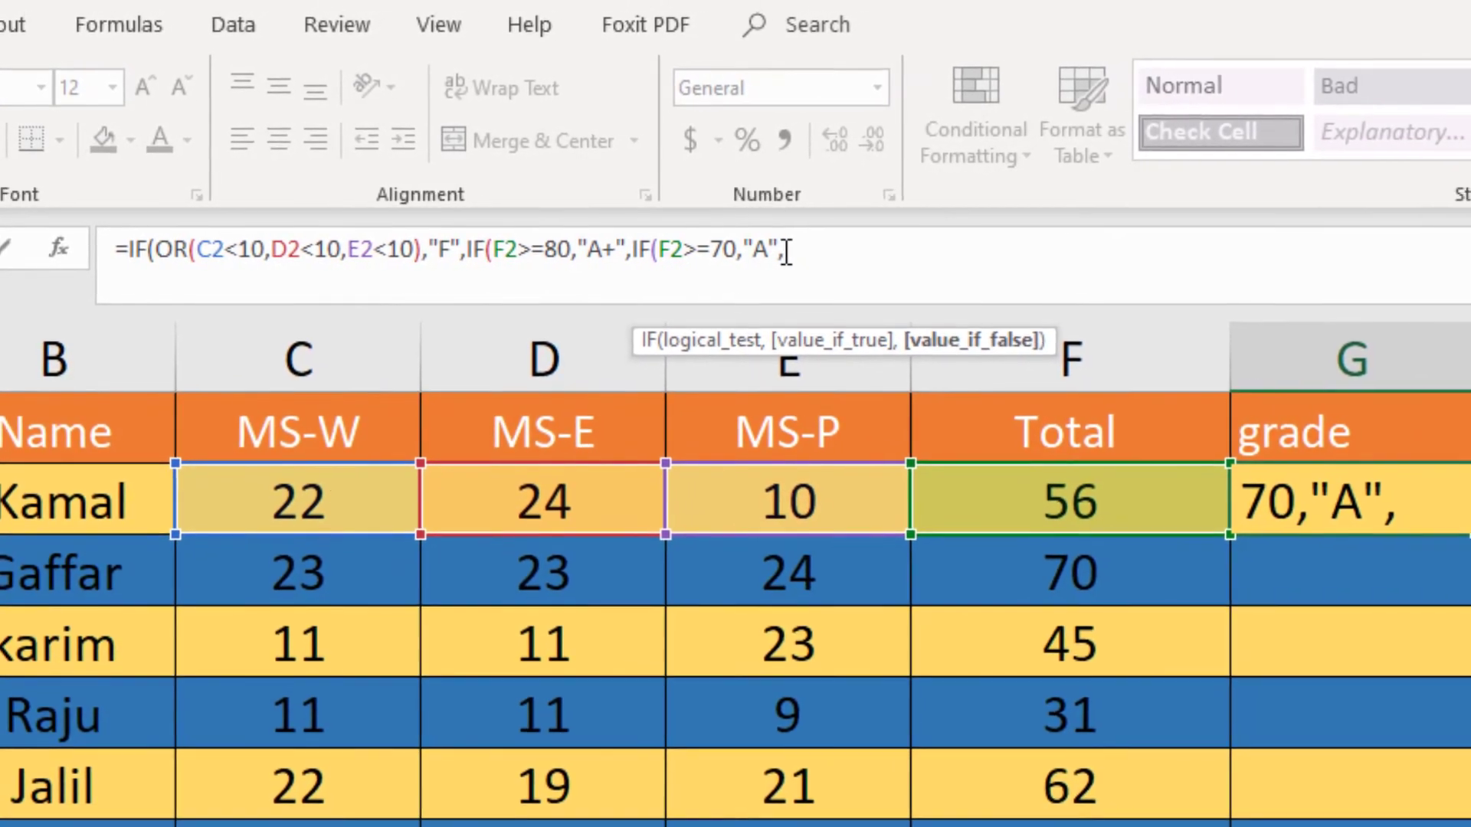
Paste the copied IF segment again at the formula's end and change it to F2>=60 with grade "A-"
{"action": "key", "text": "ctrl+v"}
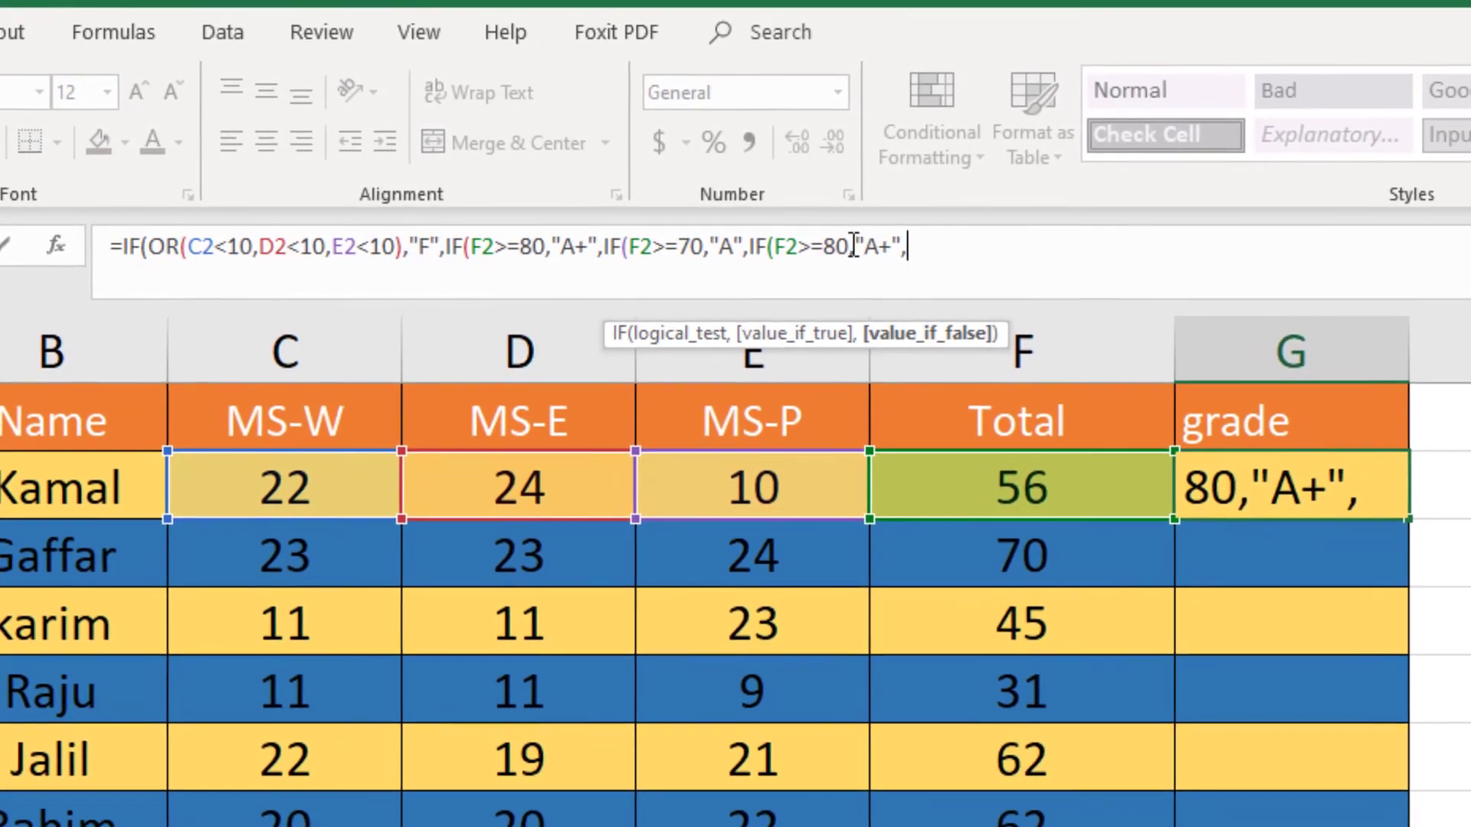
{"action": "left_click", "coordinate": [858, 247]}
{"action": "key", "text": "BackSpace"}
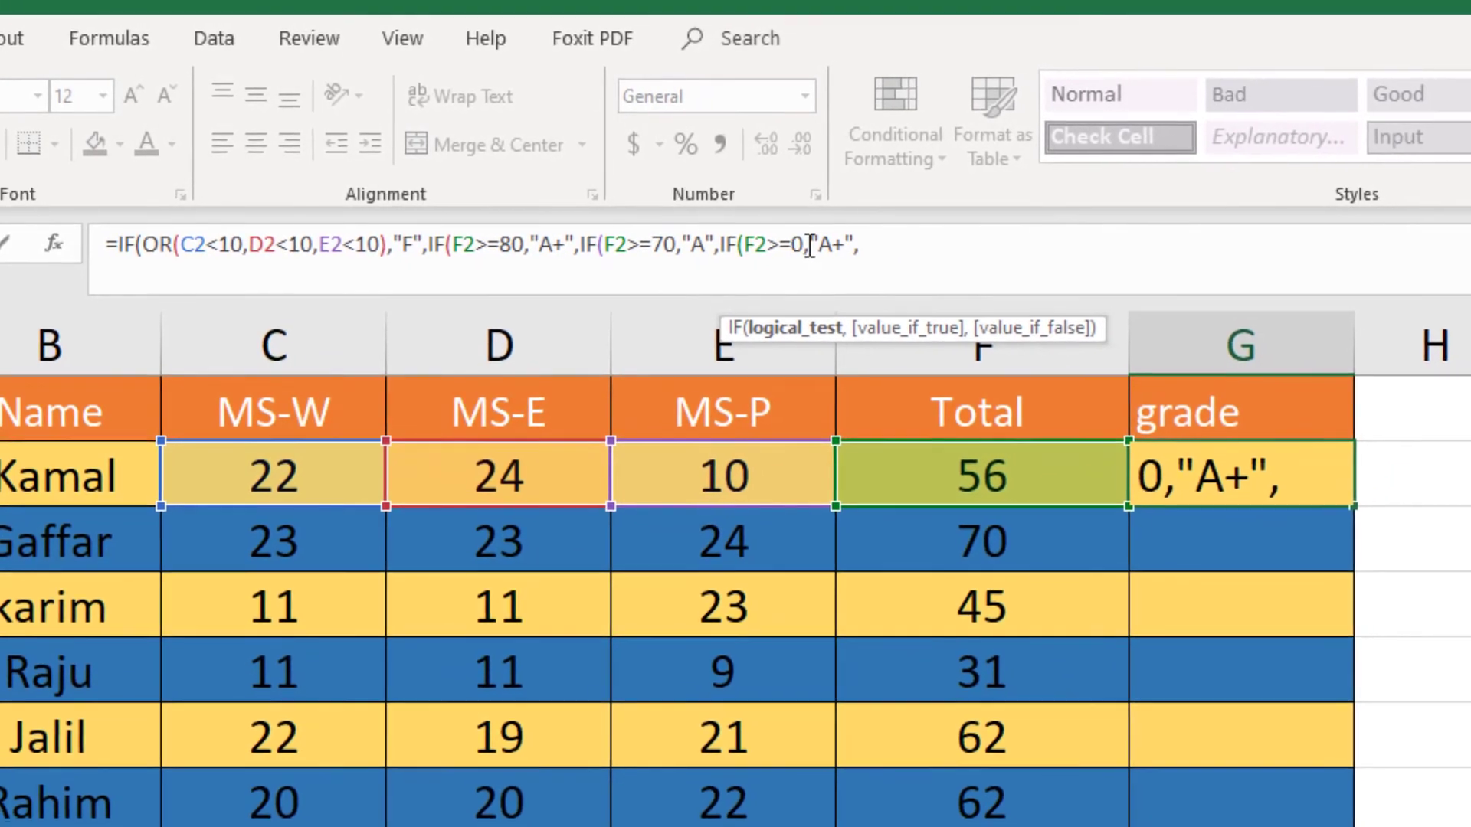
{"action": "type", "text": "6"}
{"action": "left_click", "coordinate": [851, 246]}
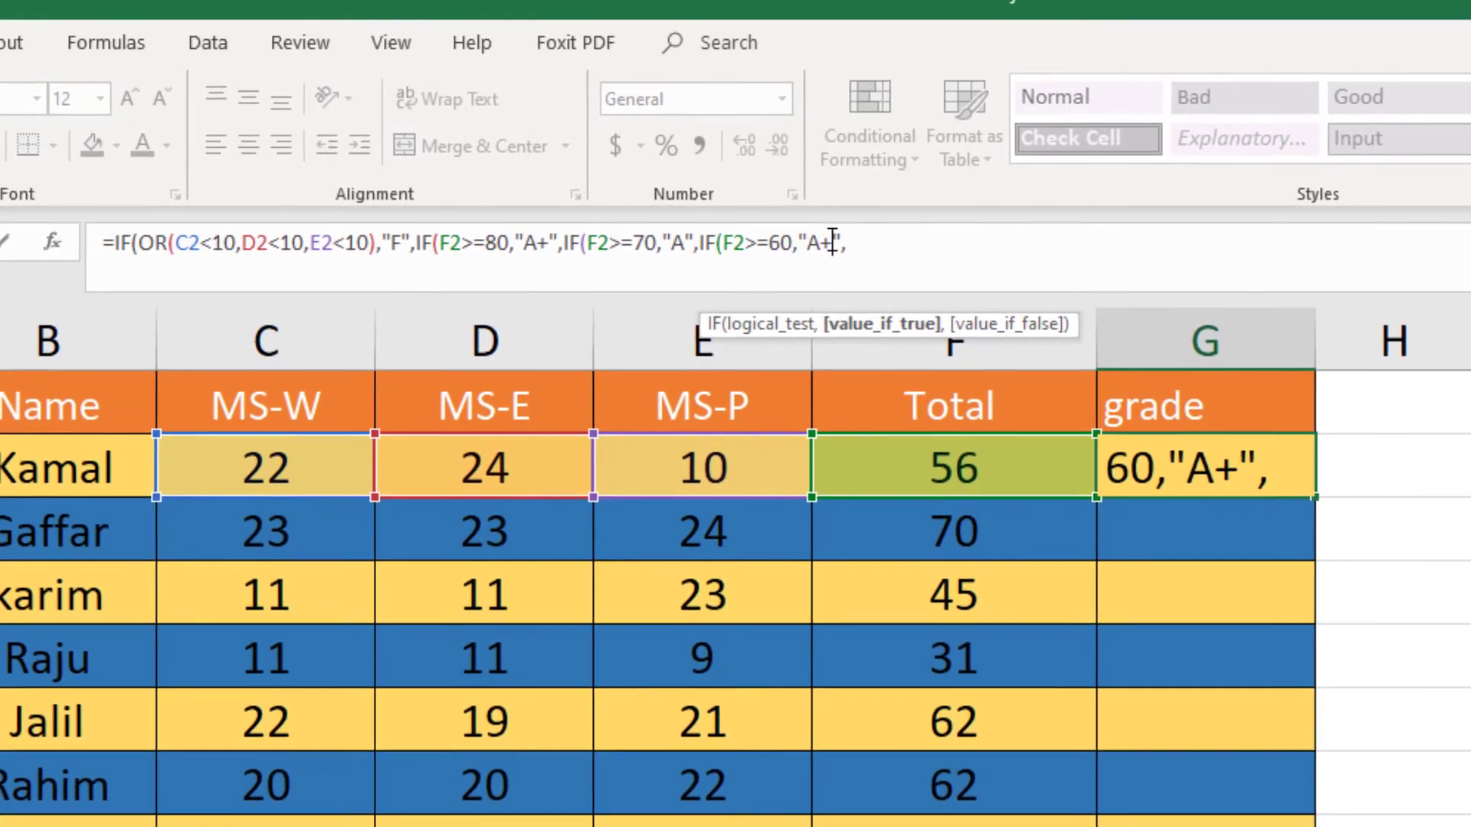
{"action": "key", "text": "BackSpace"}
{"action": "type", "text": "-"}
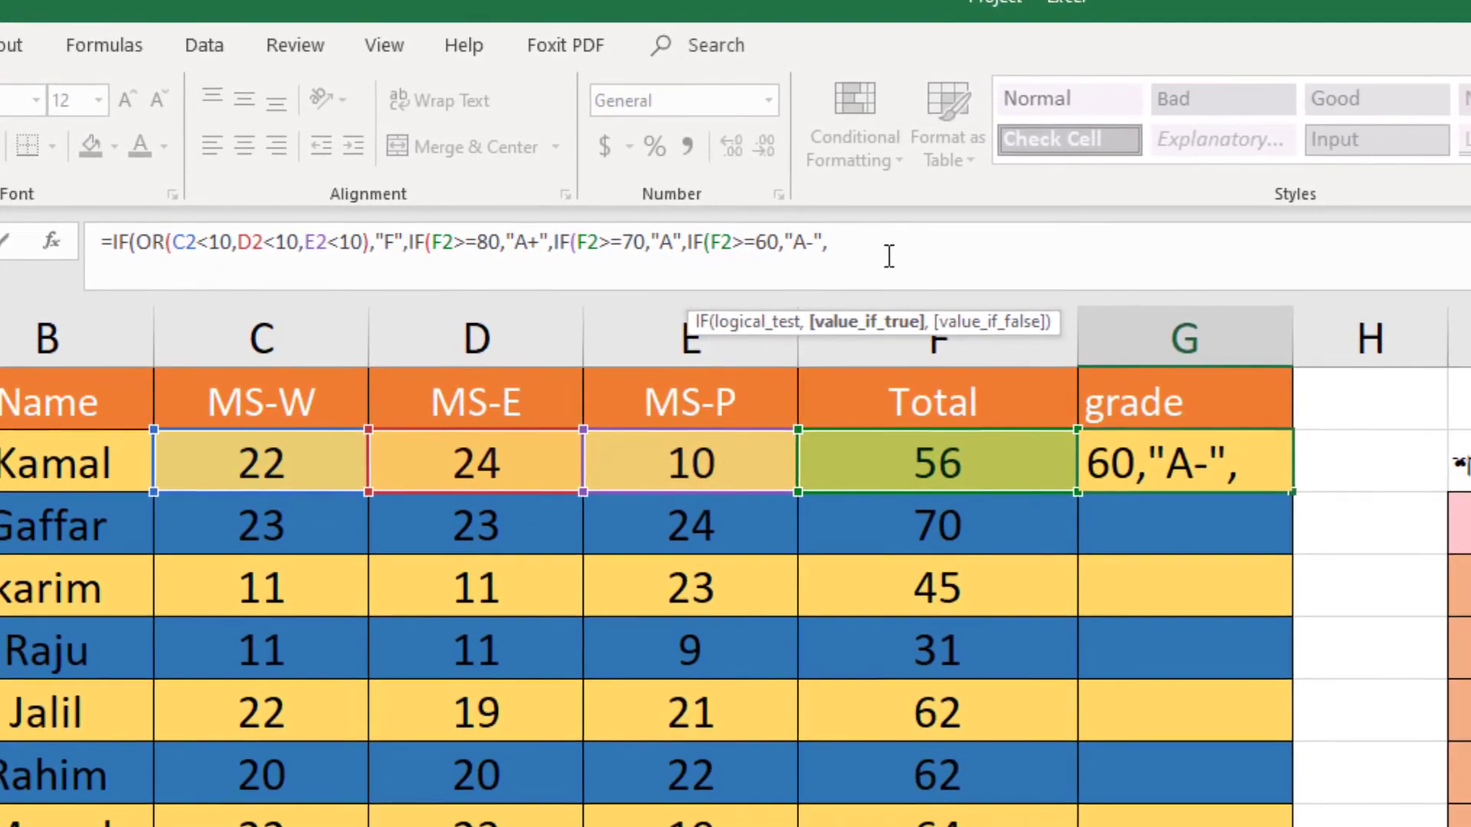
Add another copied IF segment at the formula's end and change it to F2>=50 with grade "B"
{"action": "left_click", "coordinate": [844, 259]}
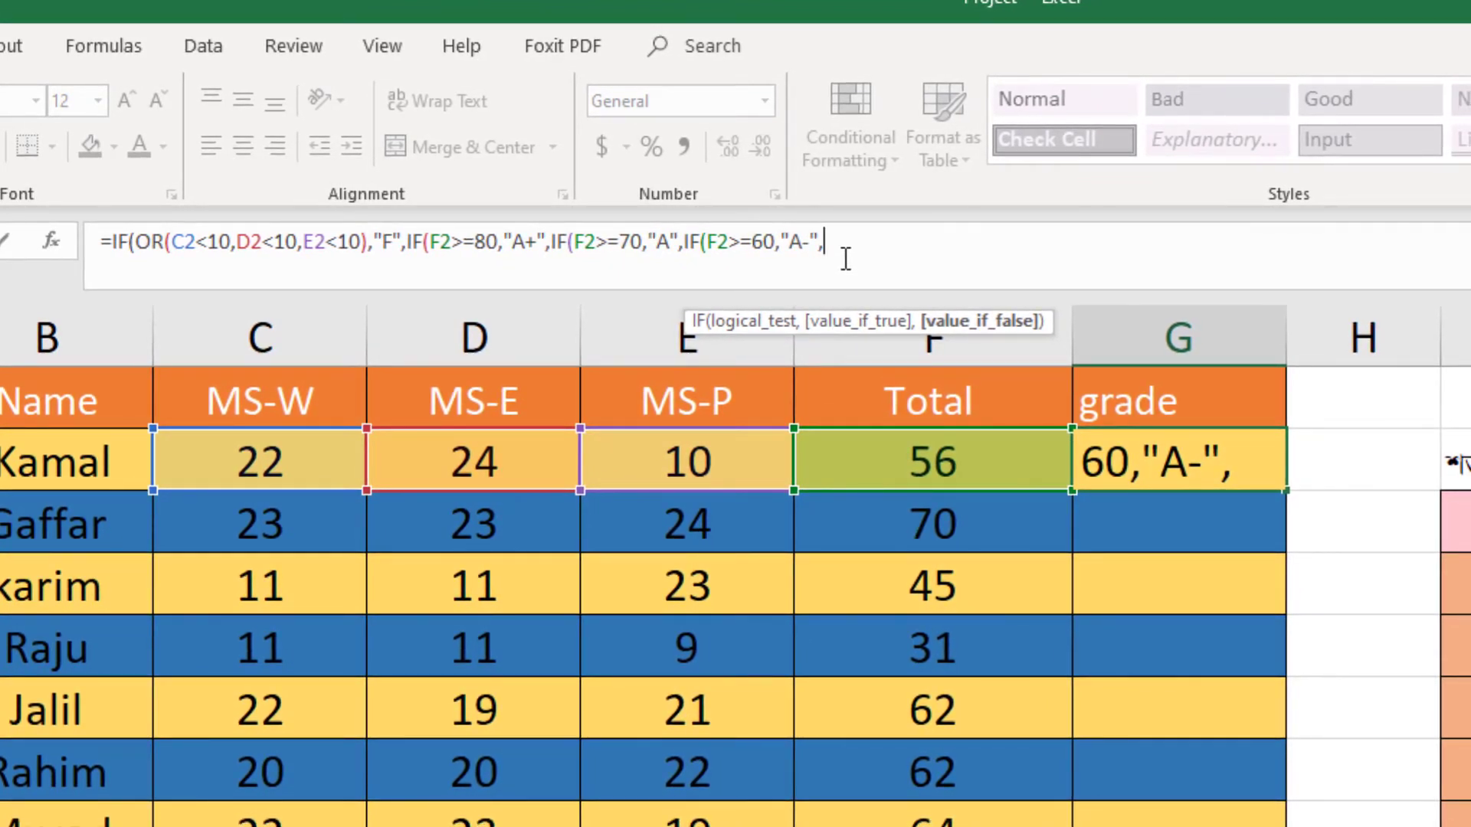
{"action": "type", "text": "IF(F2>=80,\"A+\","}
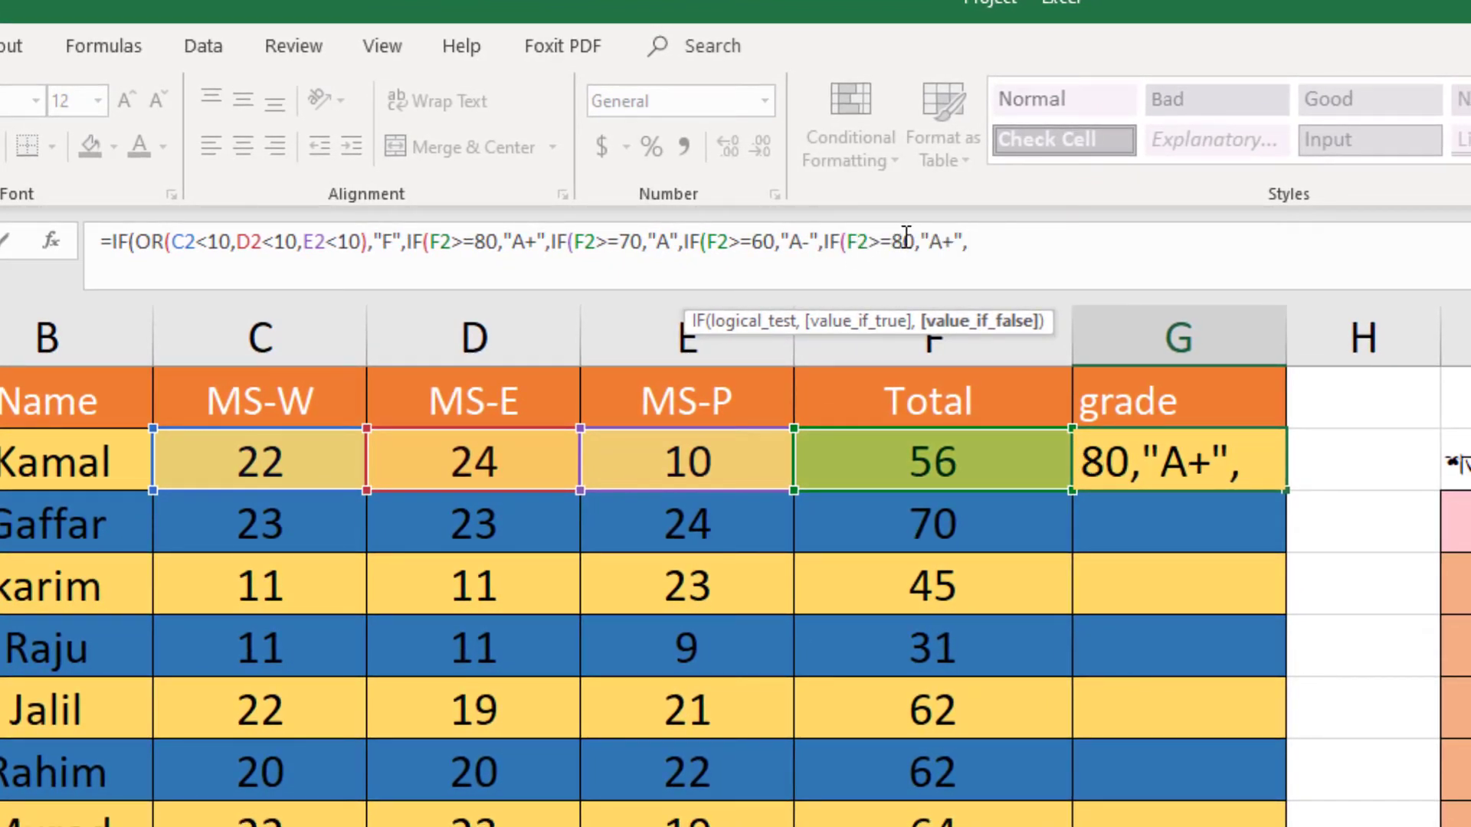
{"action": "left_click", "coordinate": [901, 237]}
{"action": "key", "text": "BackSpace"}
{"action": "type", "text": "5"}
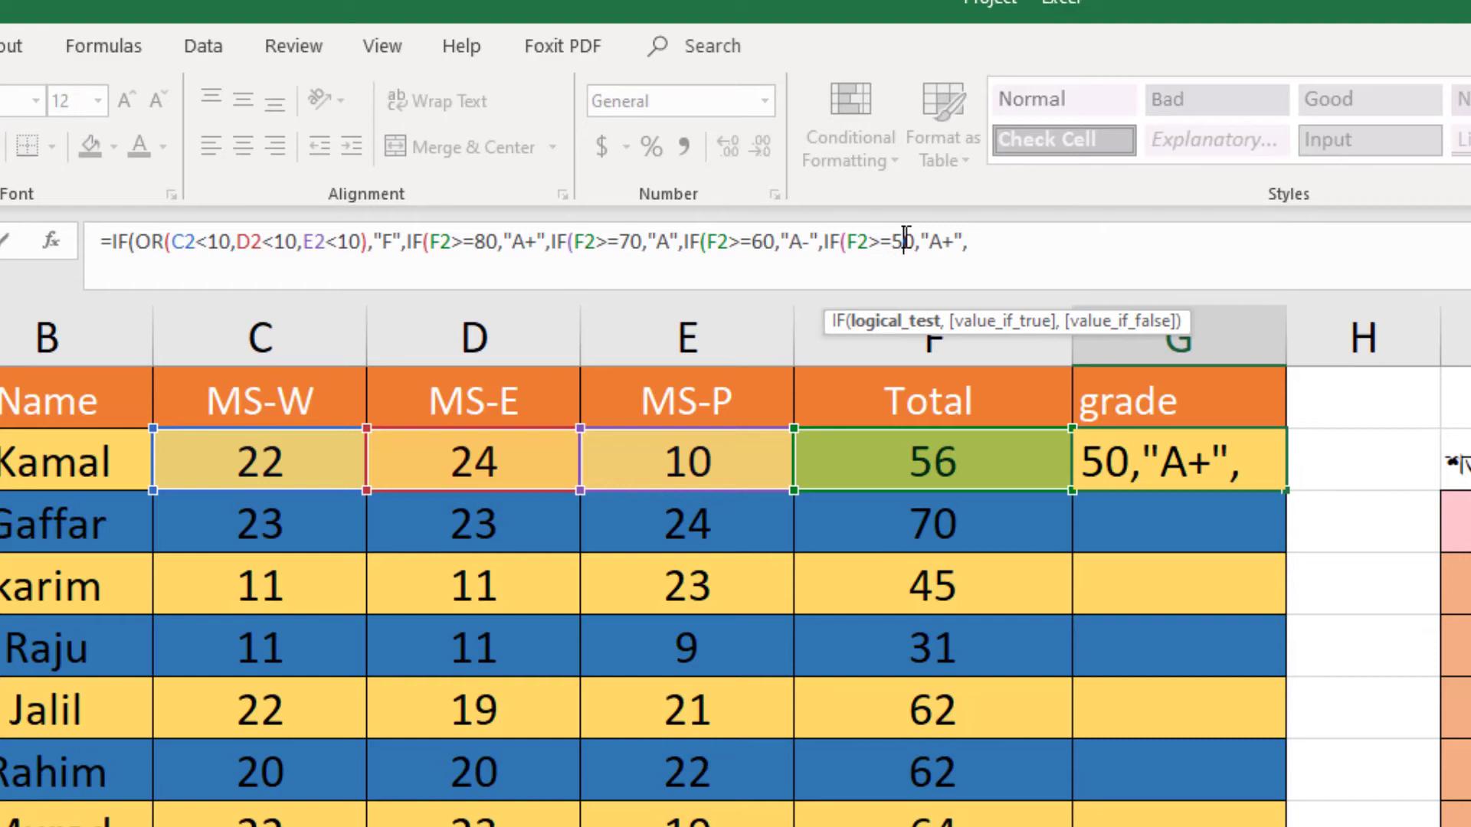
{"action": "left_click", "coordinate": [956, 241]}
{"action": "key", "text": "BackSpace"}
{"action": "key", "text": "BackSpace"}
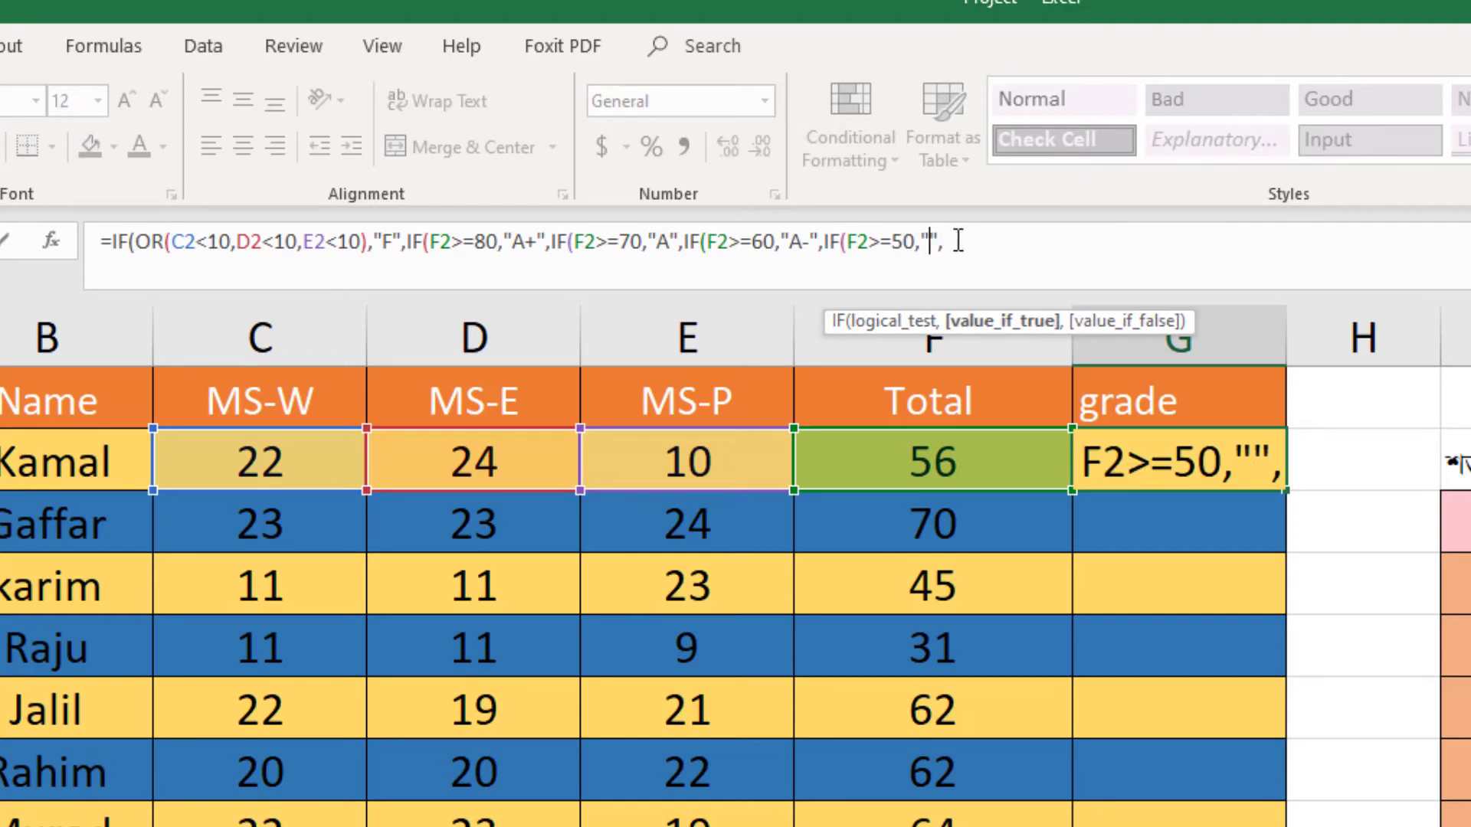
{"action": "type", "text": "B"}
{"action": "key", "text": "Right"}
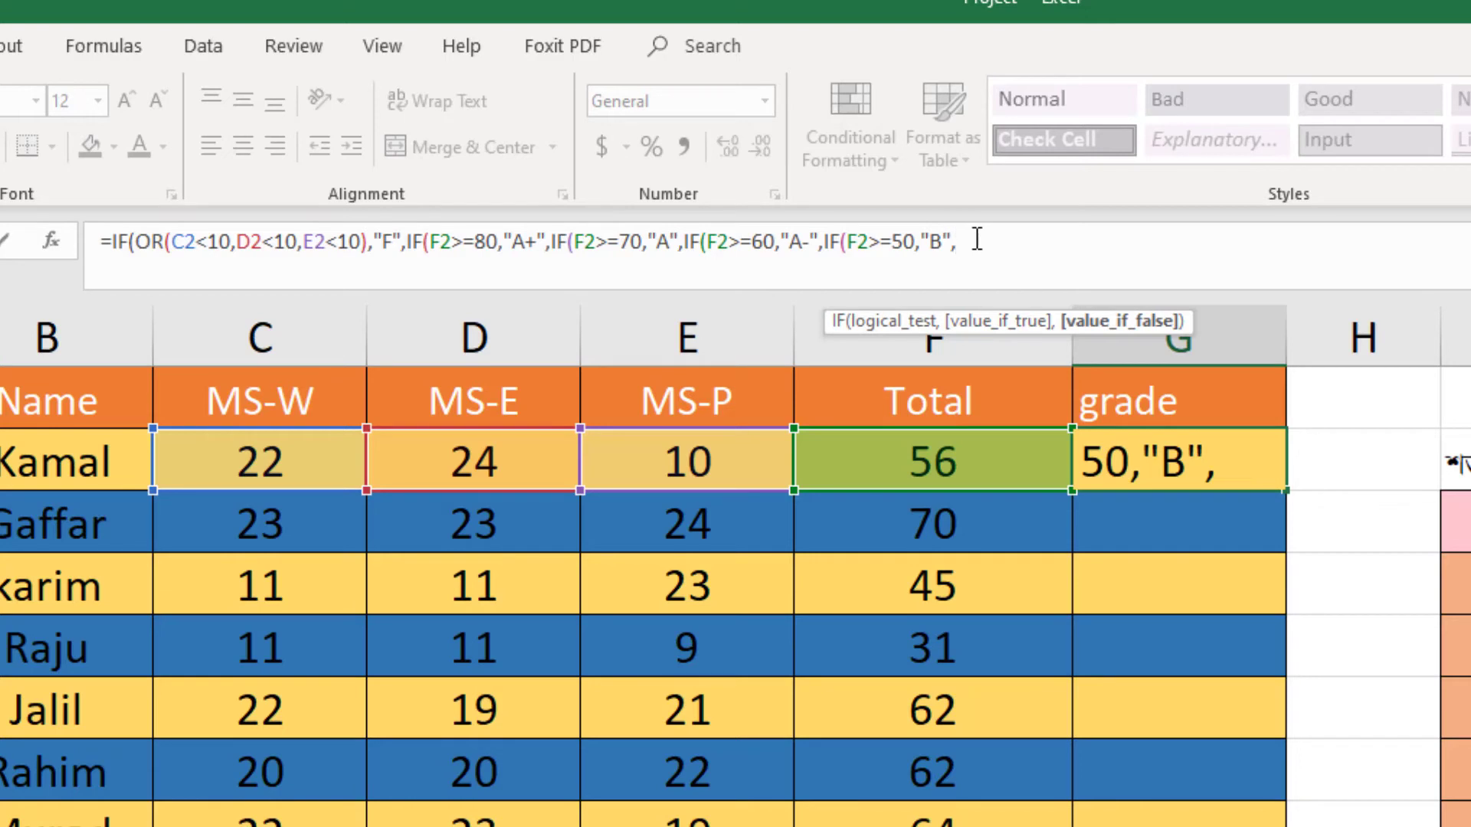
Paste the copied IF segment after the "B" condition and change it to F2>=40 with grade "C"
{"action": "type", "text": "IF(F2>=80,\"A+\","}
{"action": "left_click", "coordinate": [1037, 241]}
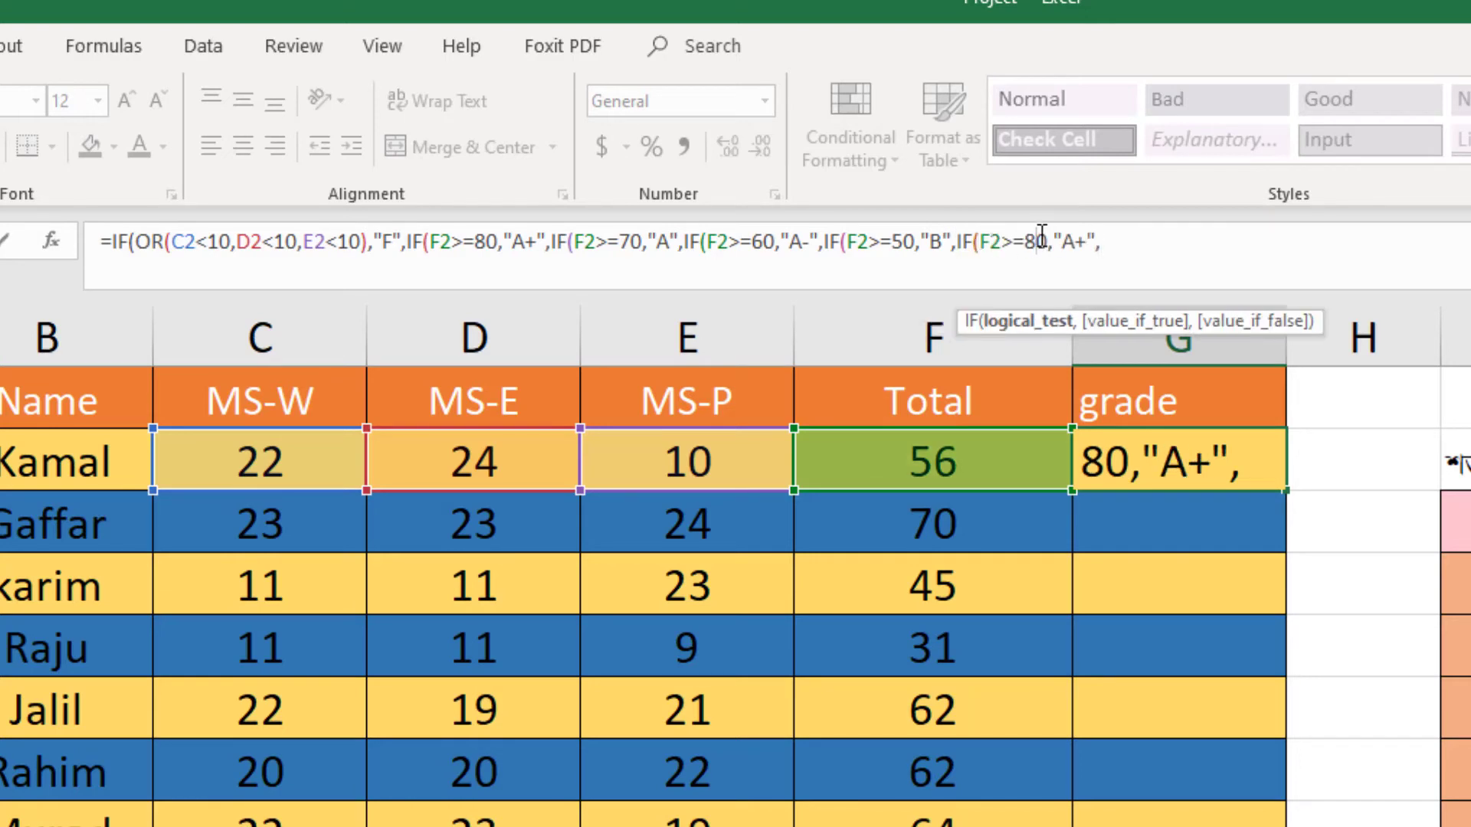
{"action": "key", "text": "BackSpace"}
{"action": "type", "text": "4"}
{"action": "left_click", "coordinate": [1086, 244]}
{"action": "key", "text": "BackSpace"}
{"action": "key", "text": "BackSpace"}
{"action": "type", "text": "C"}
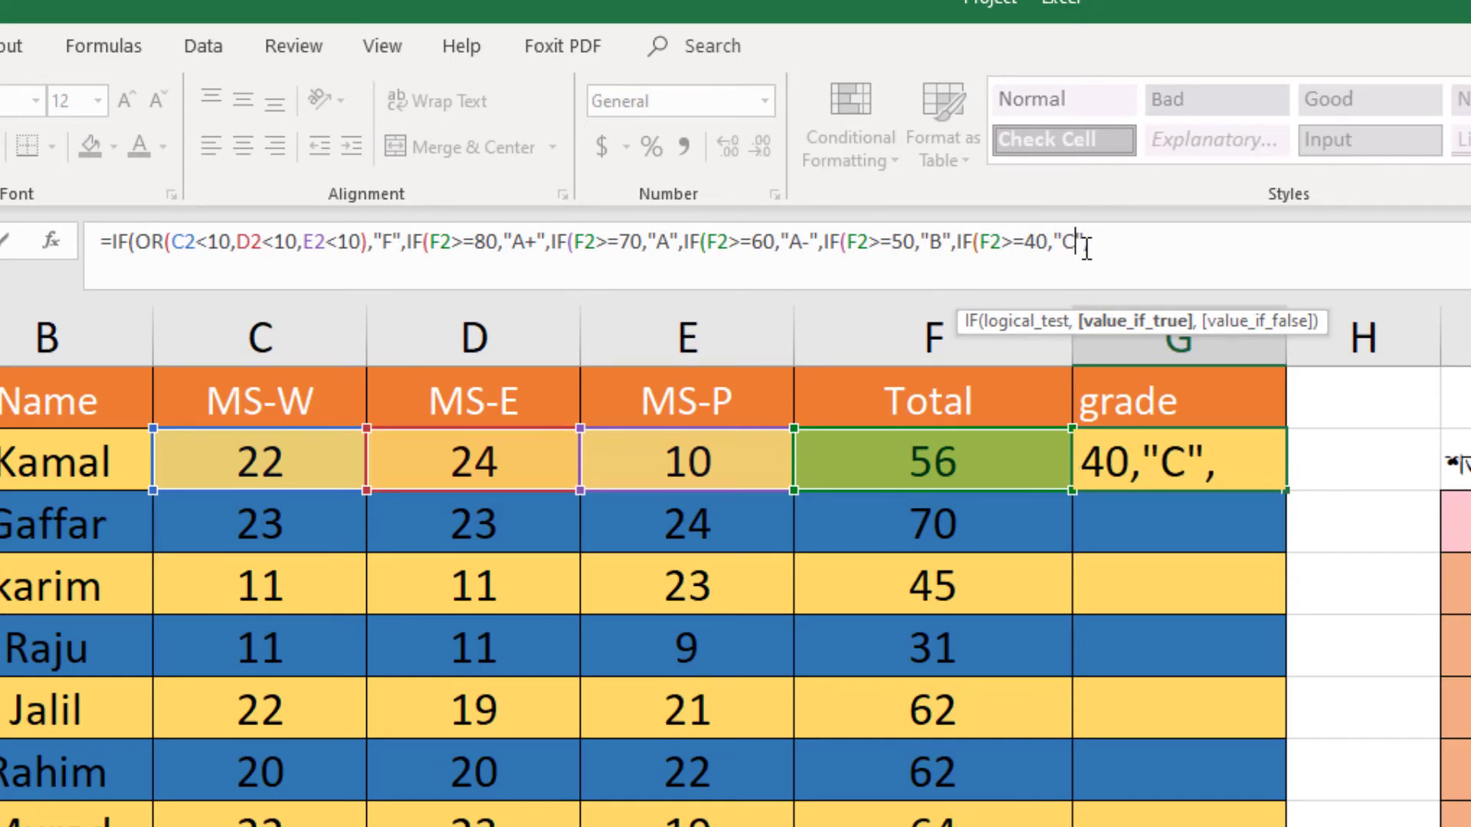
Append the copied IF segment after the "C" condition and change it to F2>=33 with grade "D"
{"action": "left_click", "coordinate": [1101, 246]}
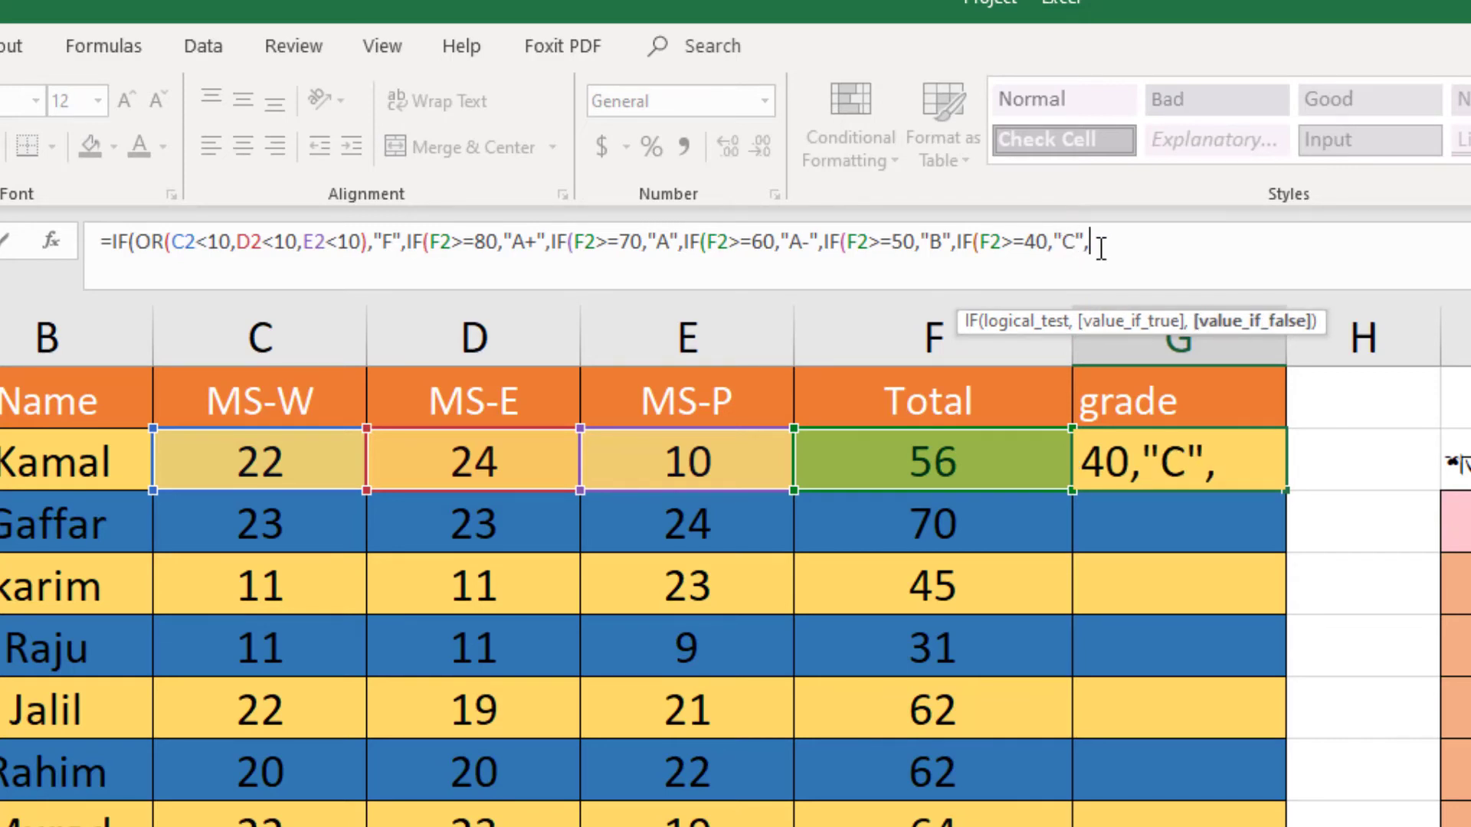
{"action": "type", "text": "IF(F2>=80,\"A+\","}
{"action": "left_click", "coordinate": [1180, 242]}
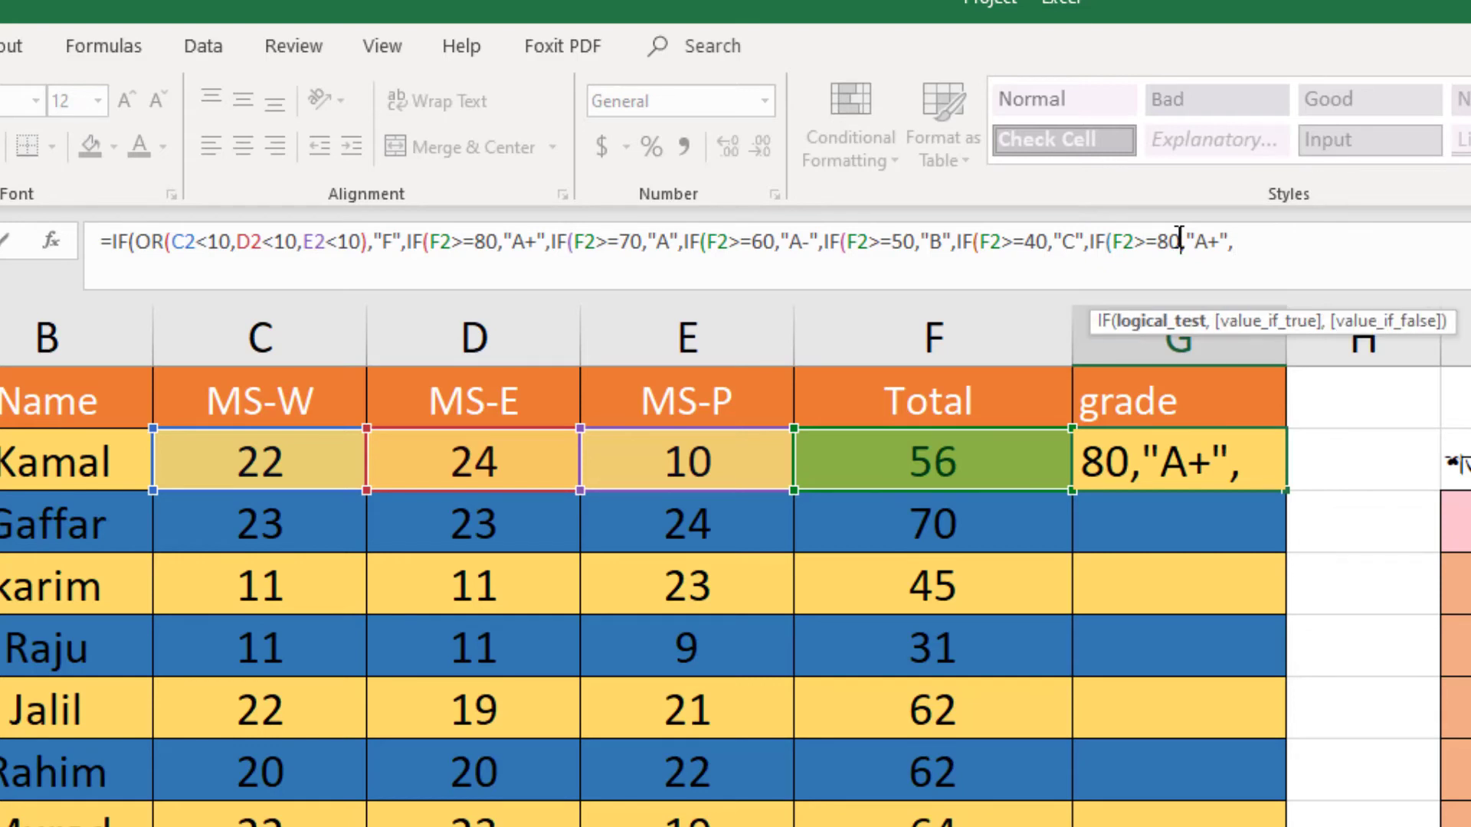
{"action": "key", "text": "BackSpace"}
{"action": "key", "text": "BackSpace"}
{"action": "type", "text": "33"}
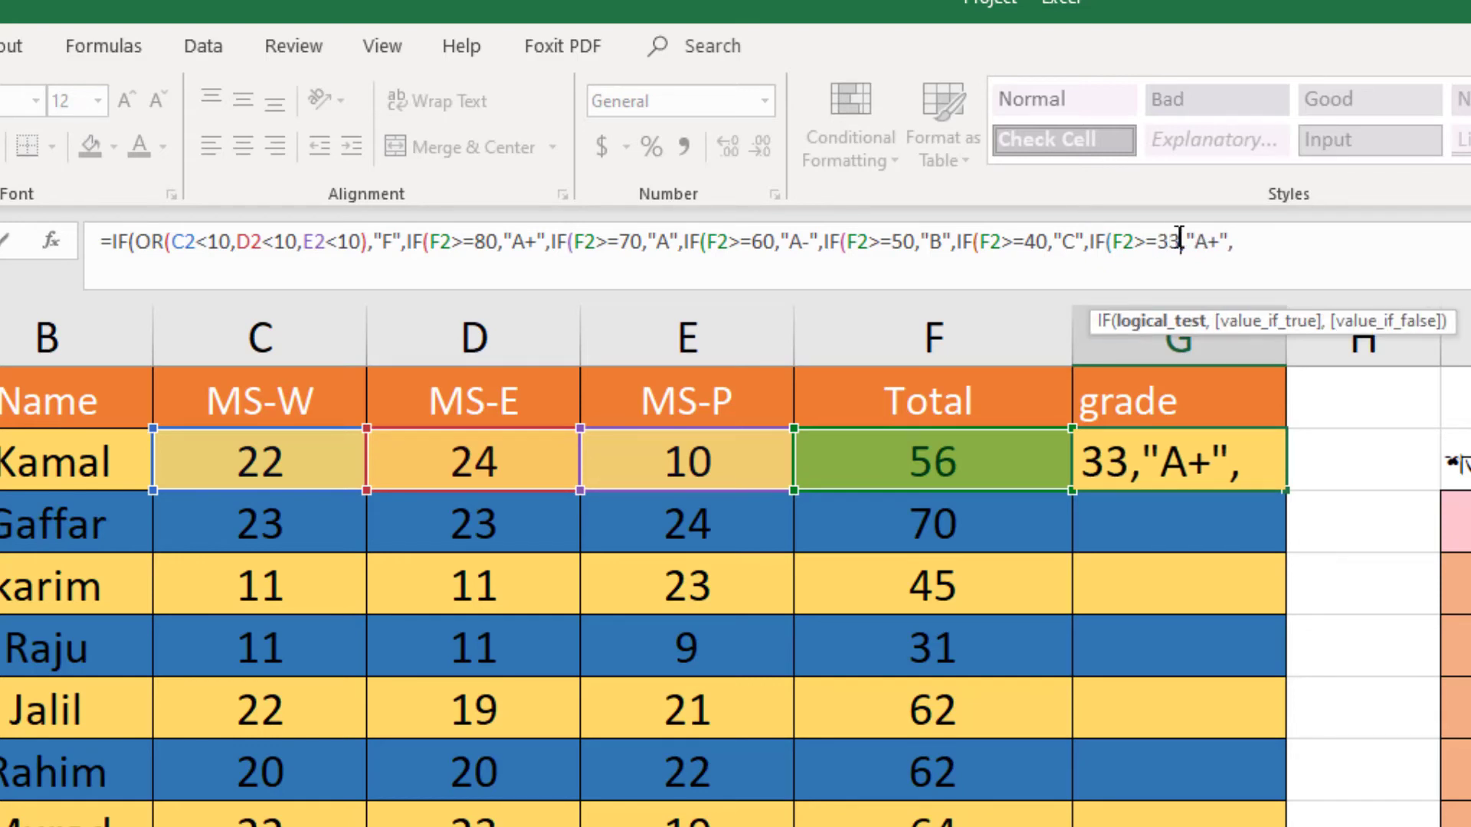
{"action": "left_click", "coordinate": [1219, 241]}
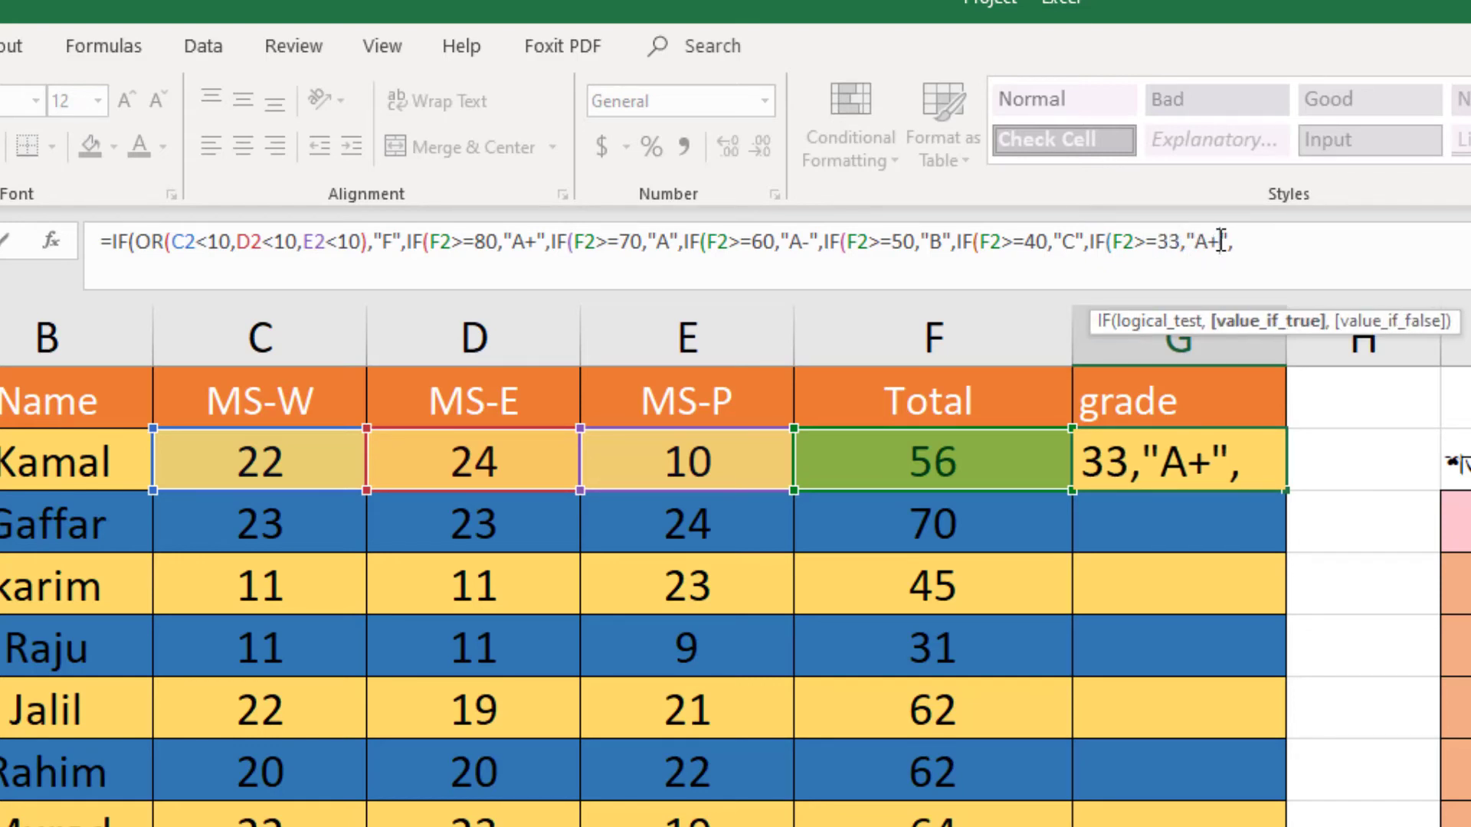
{"action": "key", "text": "BackSpace"}
{"action": "key", "text": "BackSpace"}
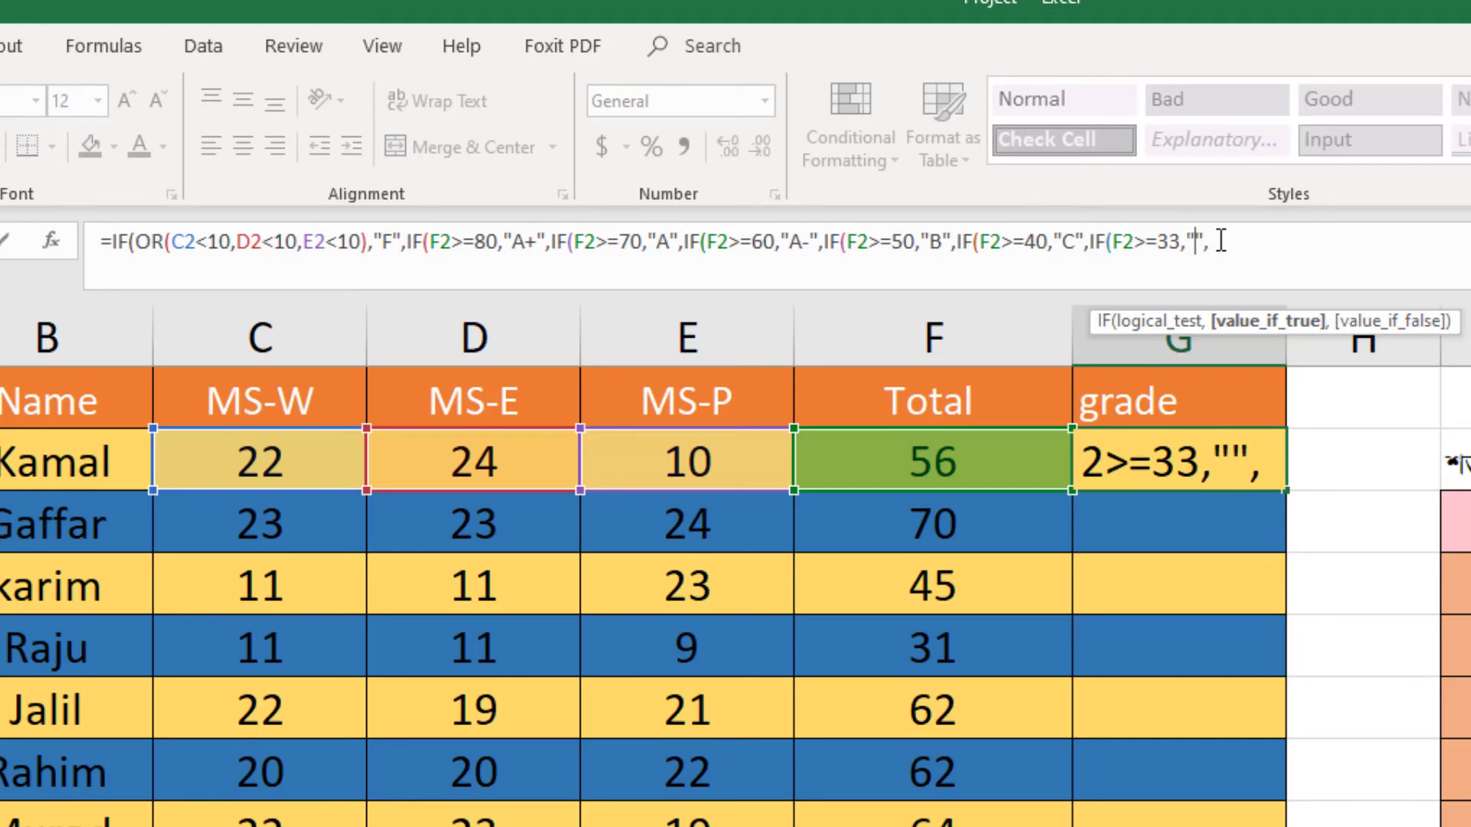
{"action": "type", "text": "D"}
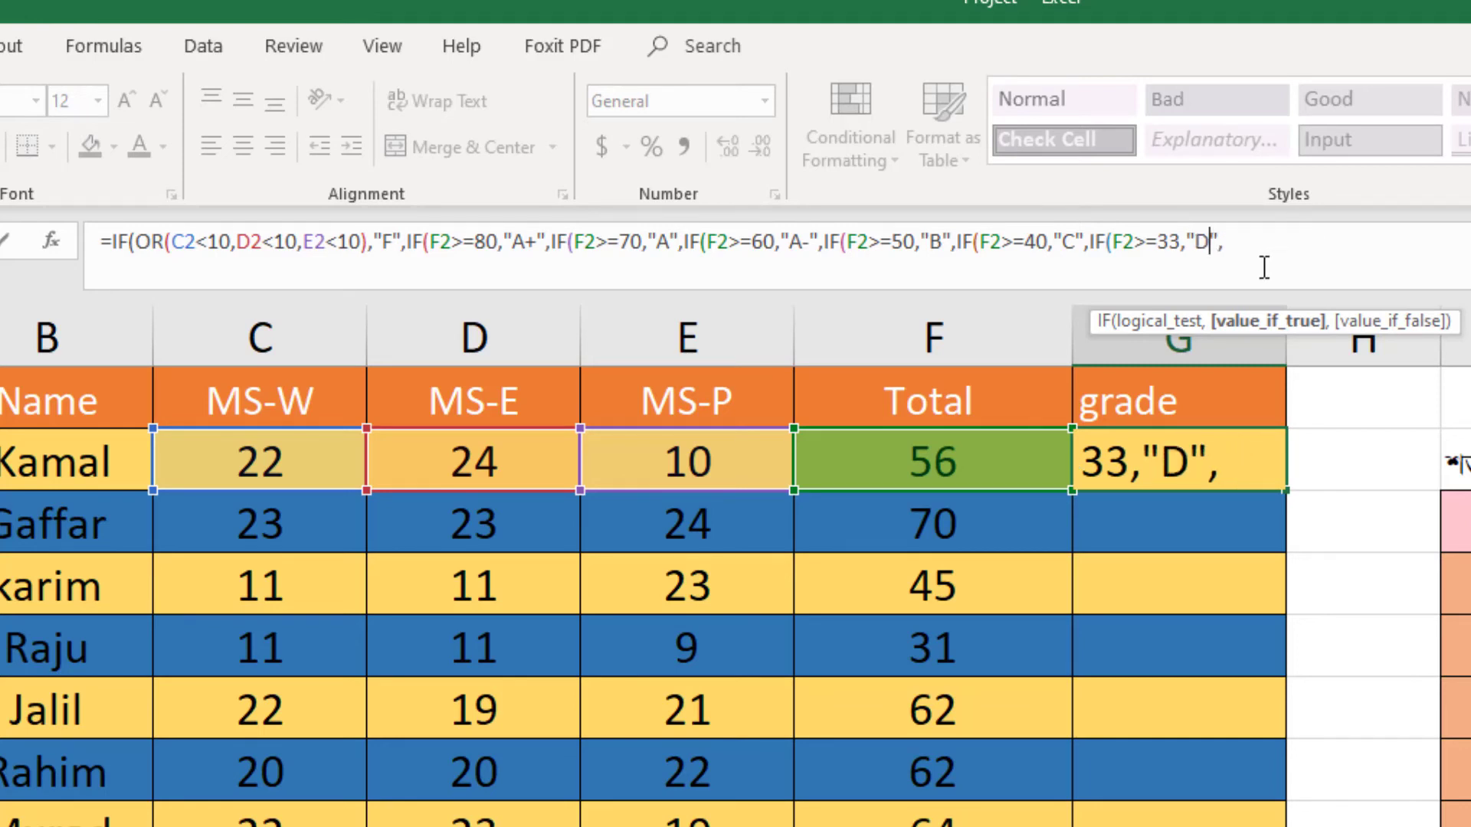
{"action": "key", "text": "Right"}
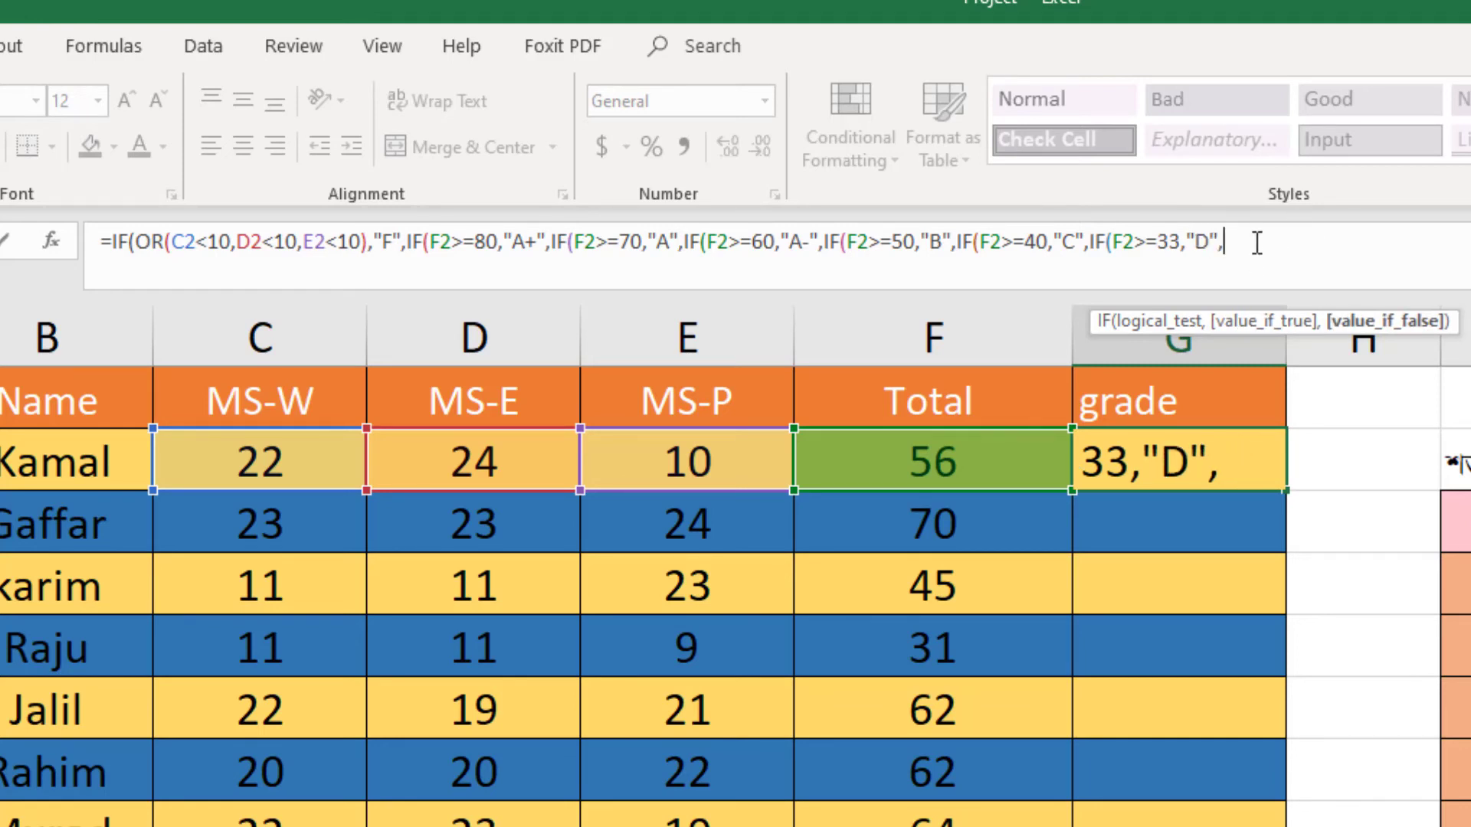
Finish the nested formula with "F" as the last value-if-false and closing parentheses, and commit it, accepting the proposed correction
{"action": "type", "text": "\"F\""}
{"action": "type", "text": ")))"}
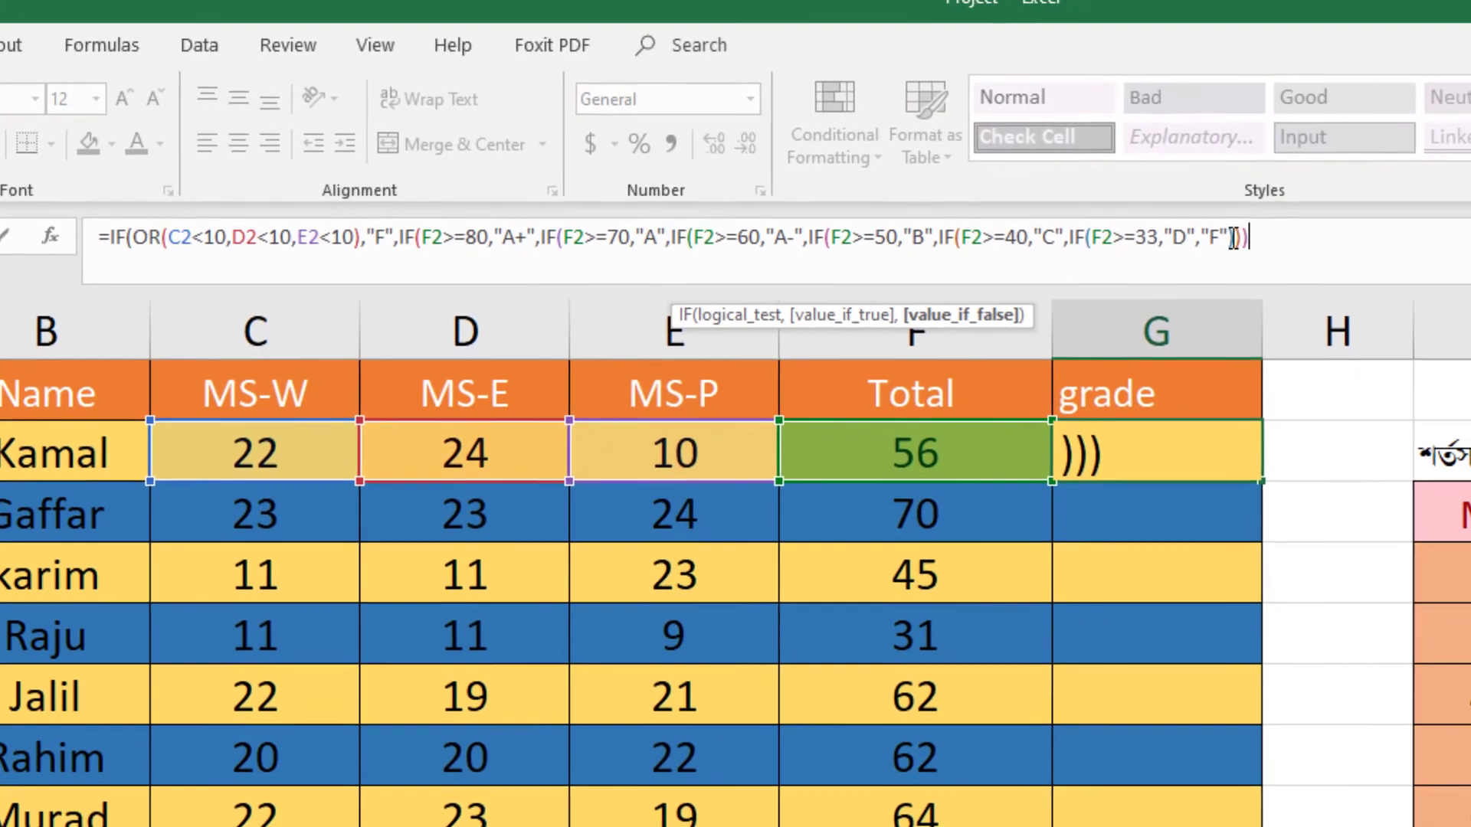
{"action": "type", "text": "))"}
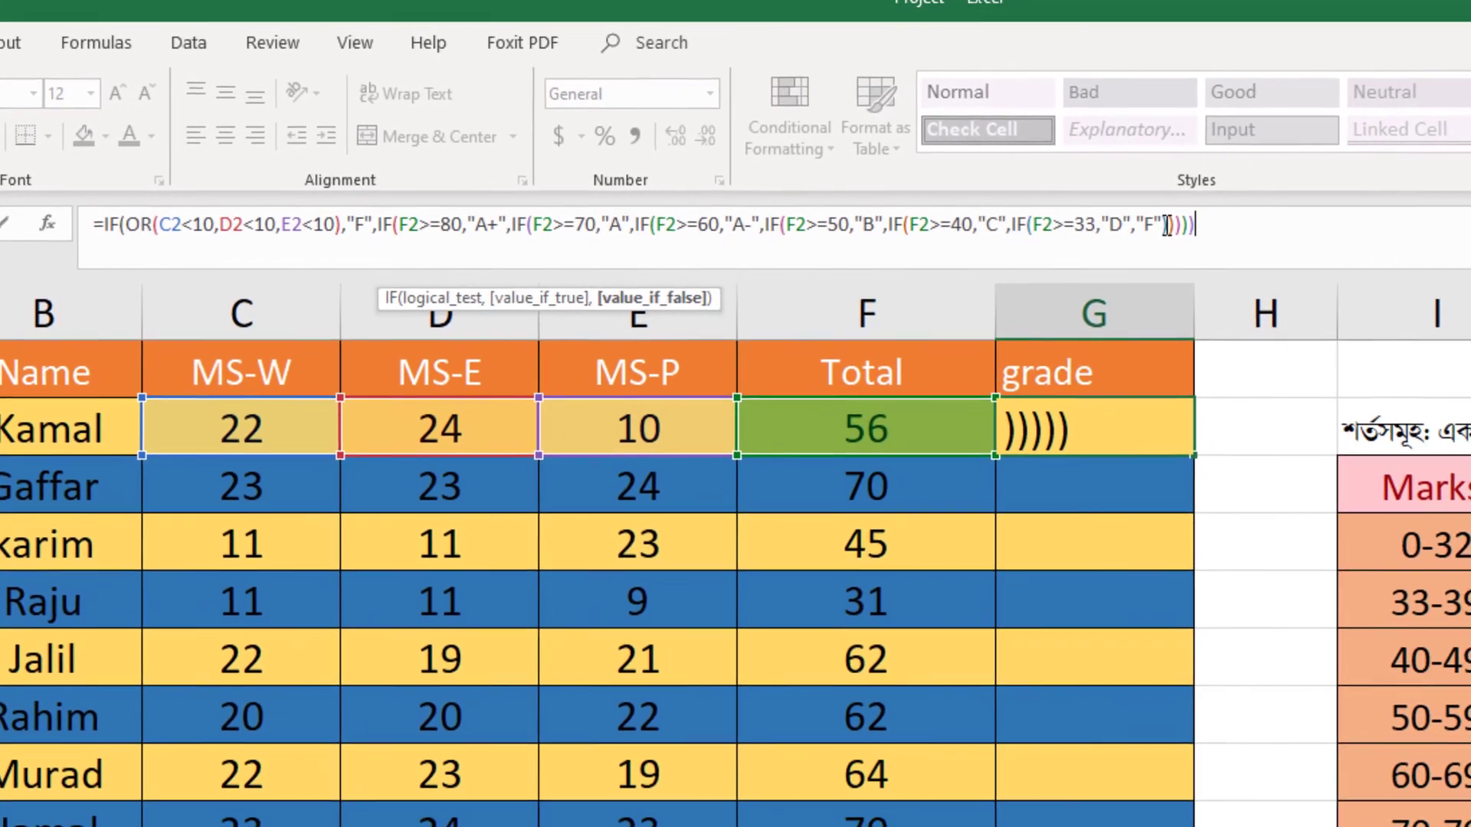
{"action": "type", "text": ")"}
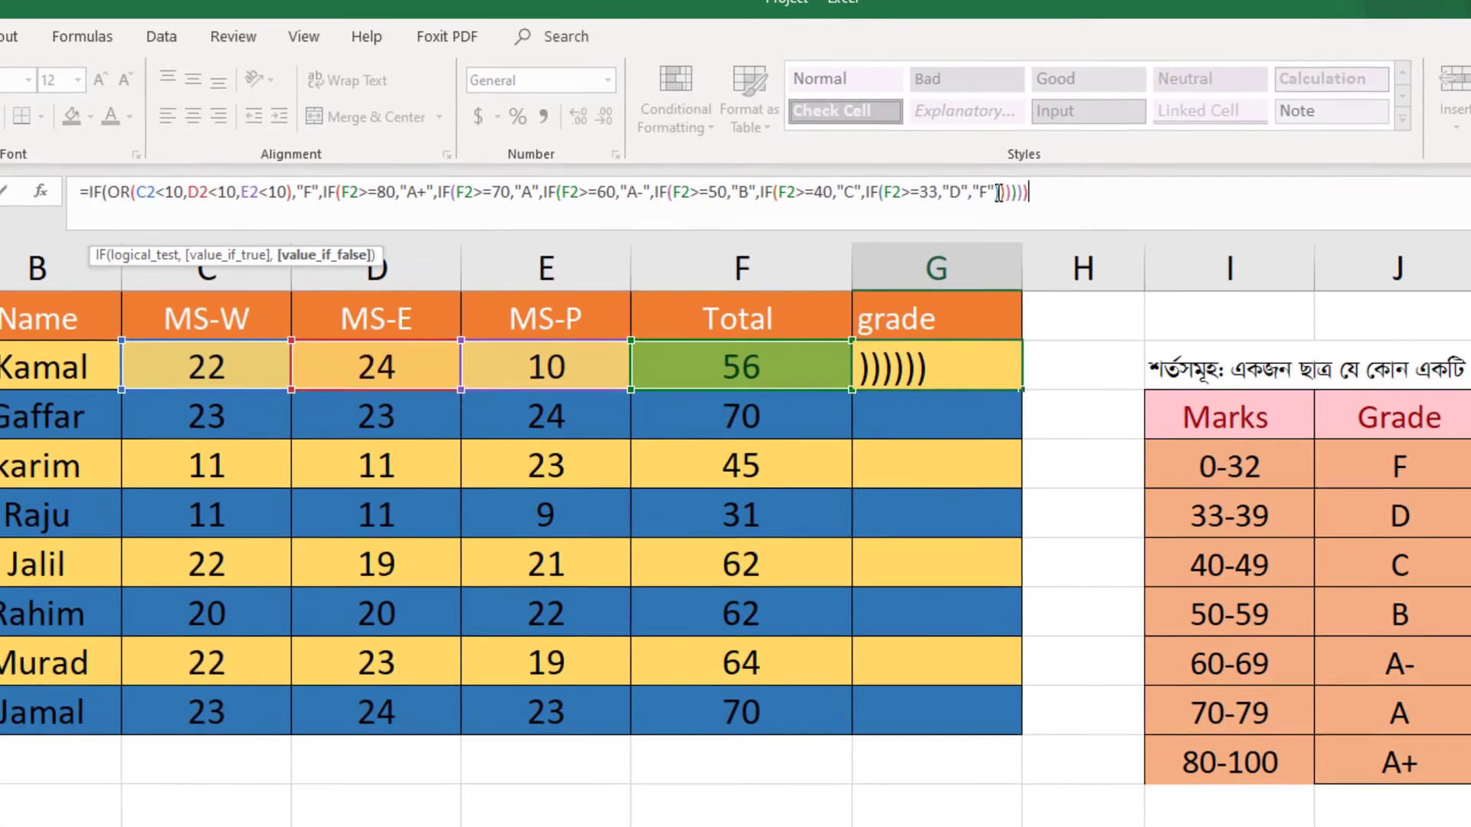
{"action": "key", "text": "Return"}
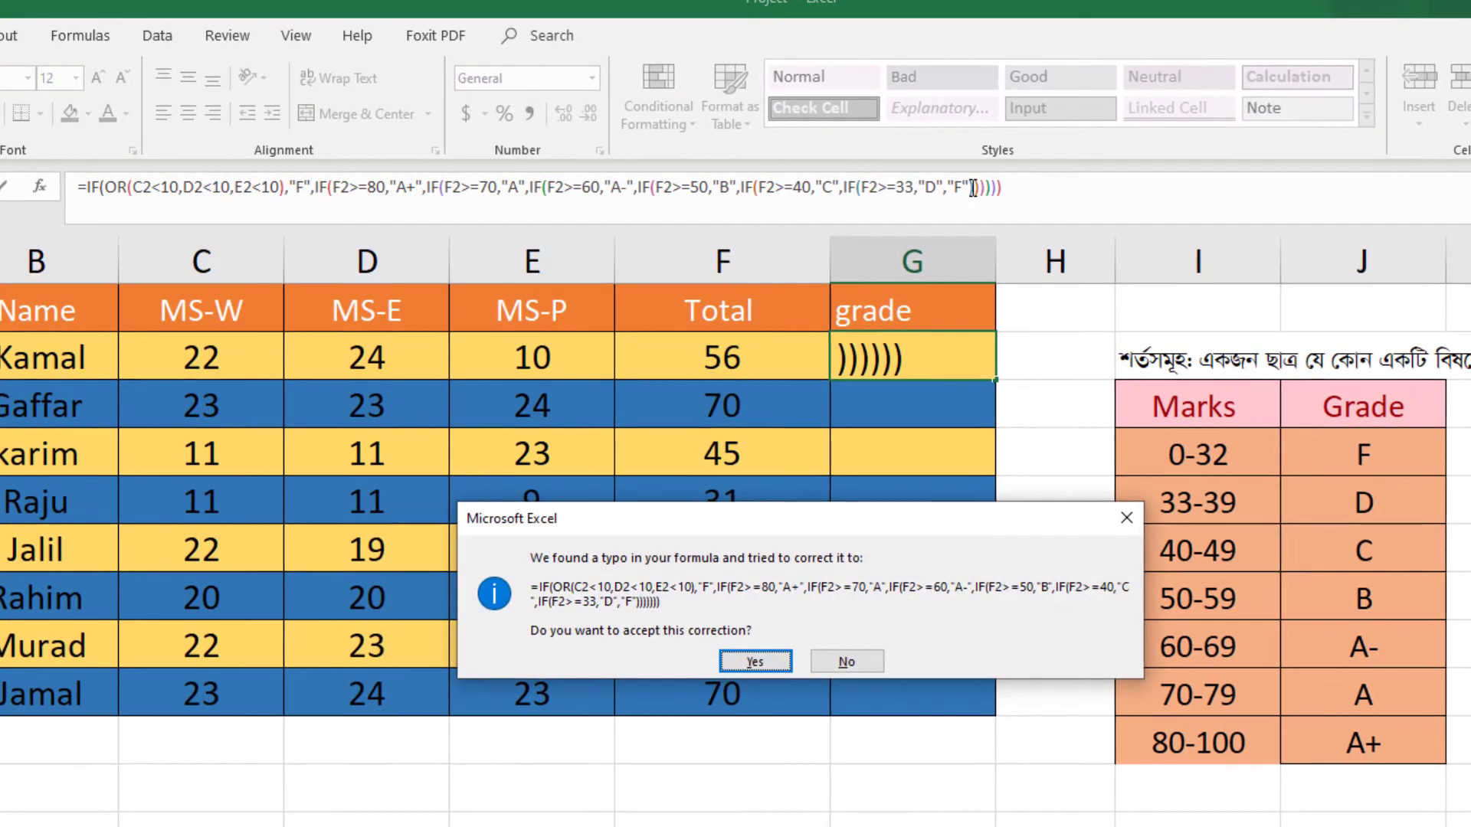
{"action": "left_click", "coordinate": [768, 663]}
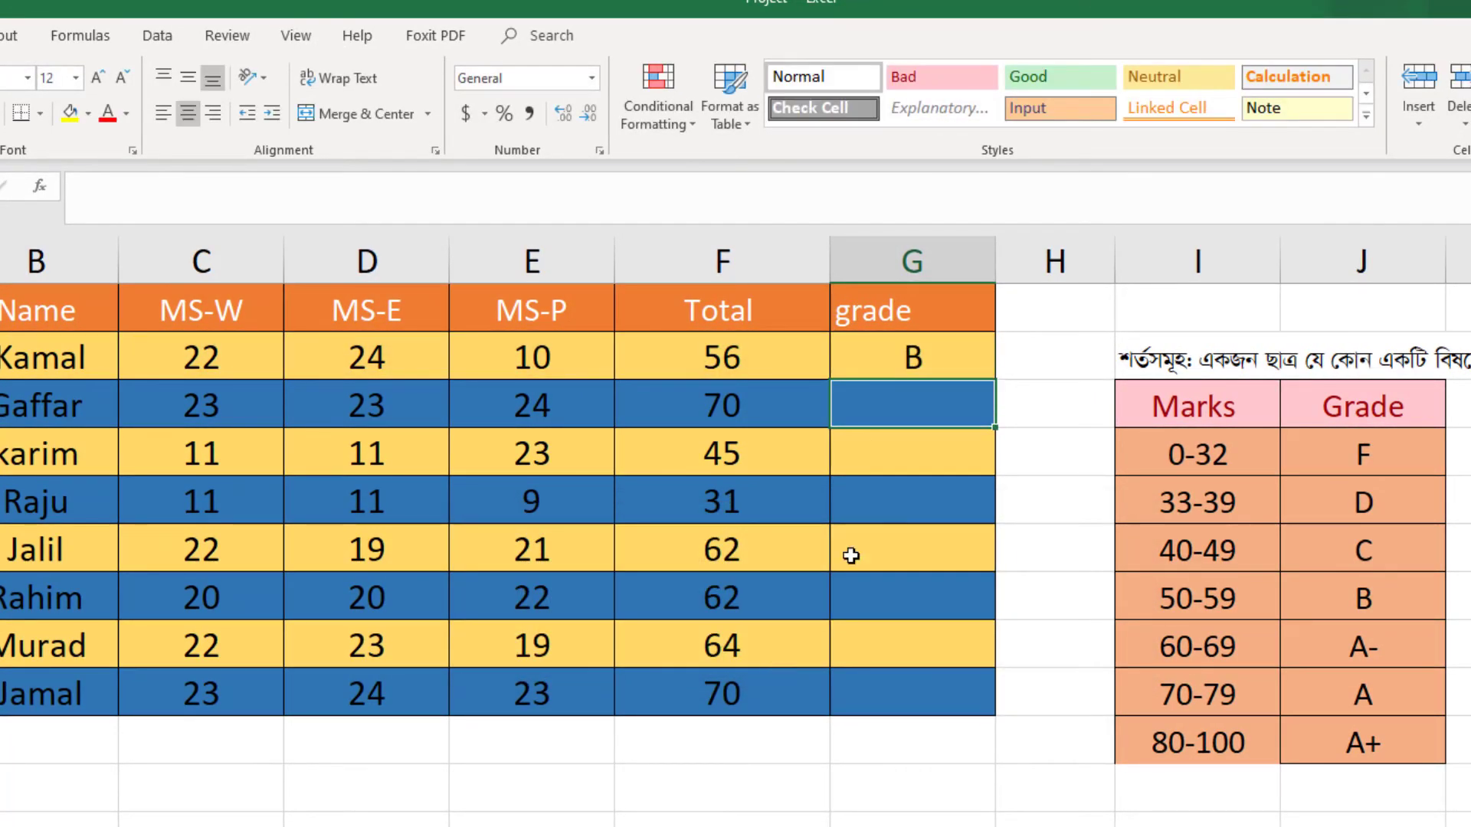
Check the grade formula in G2 and test its fail condition by setting the MS-P mark in E2 to 9
{"action": "left_click", "coordinate": [949, 349]}
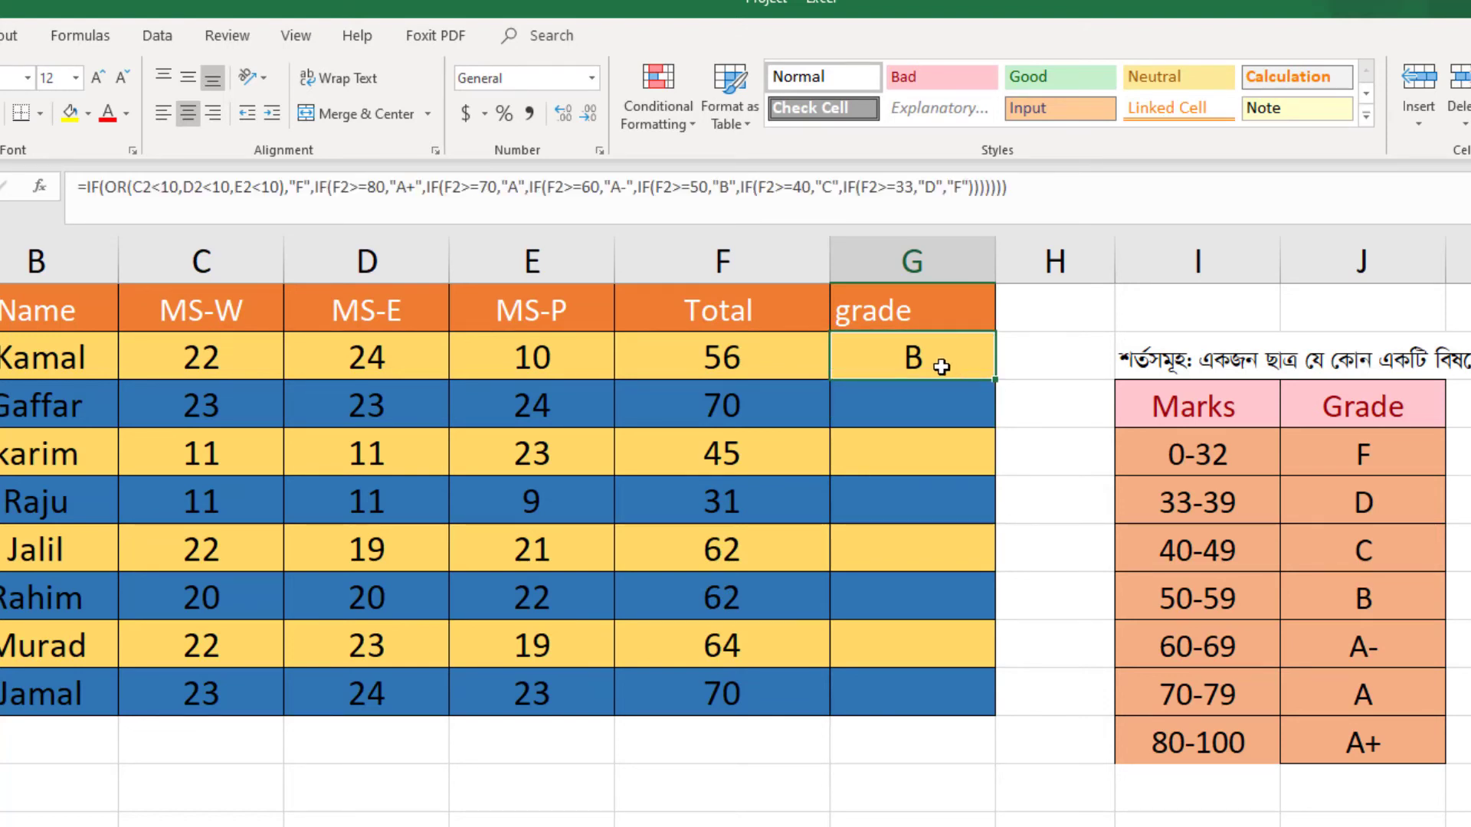
{"action": "left_click", "coordinate": [553, 357]}
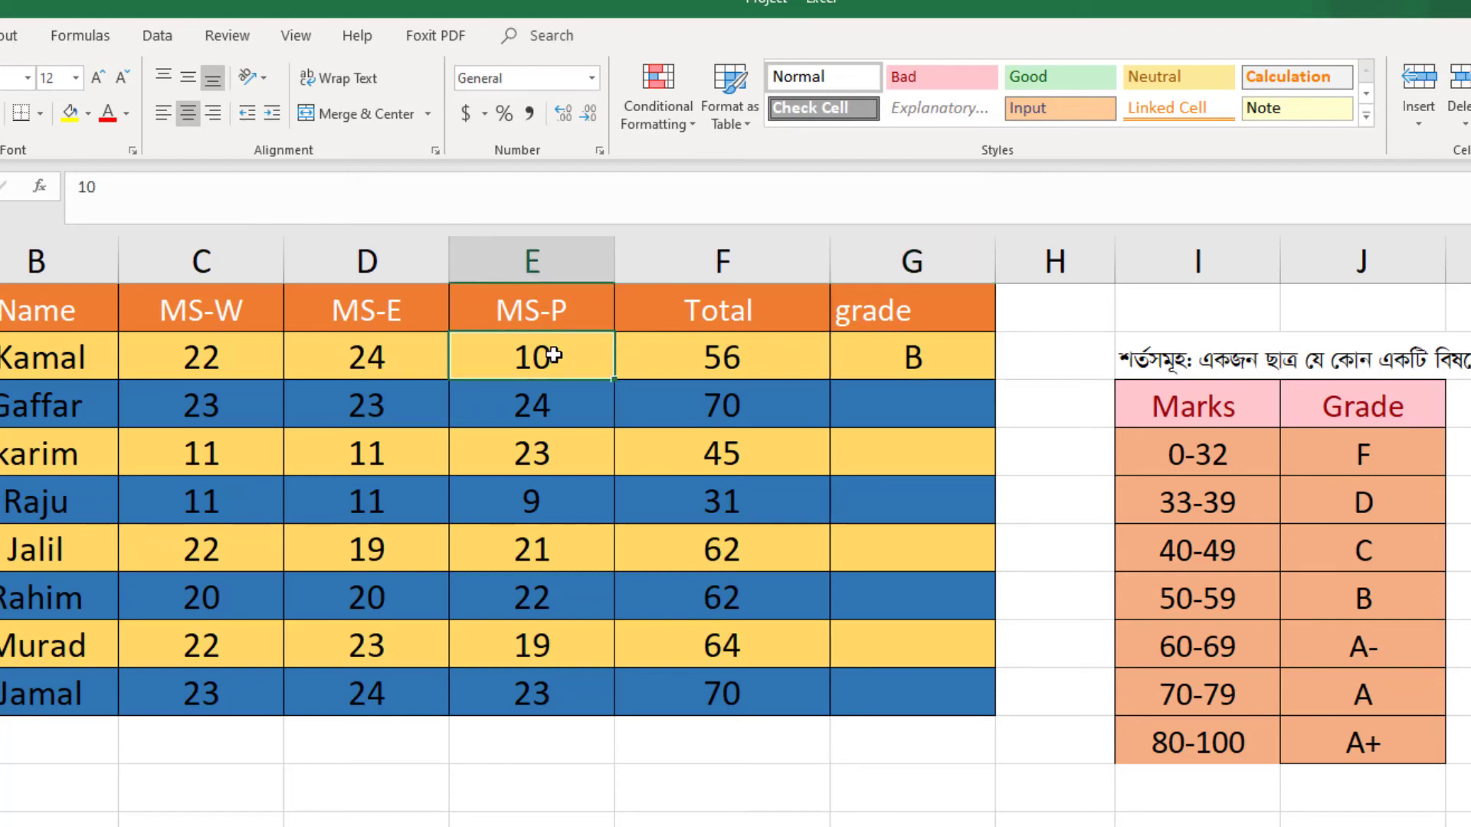
{"action": "type", "text": "9"}
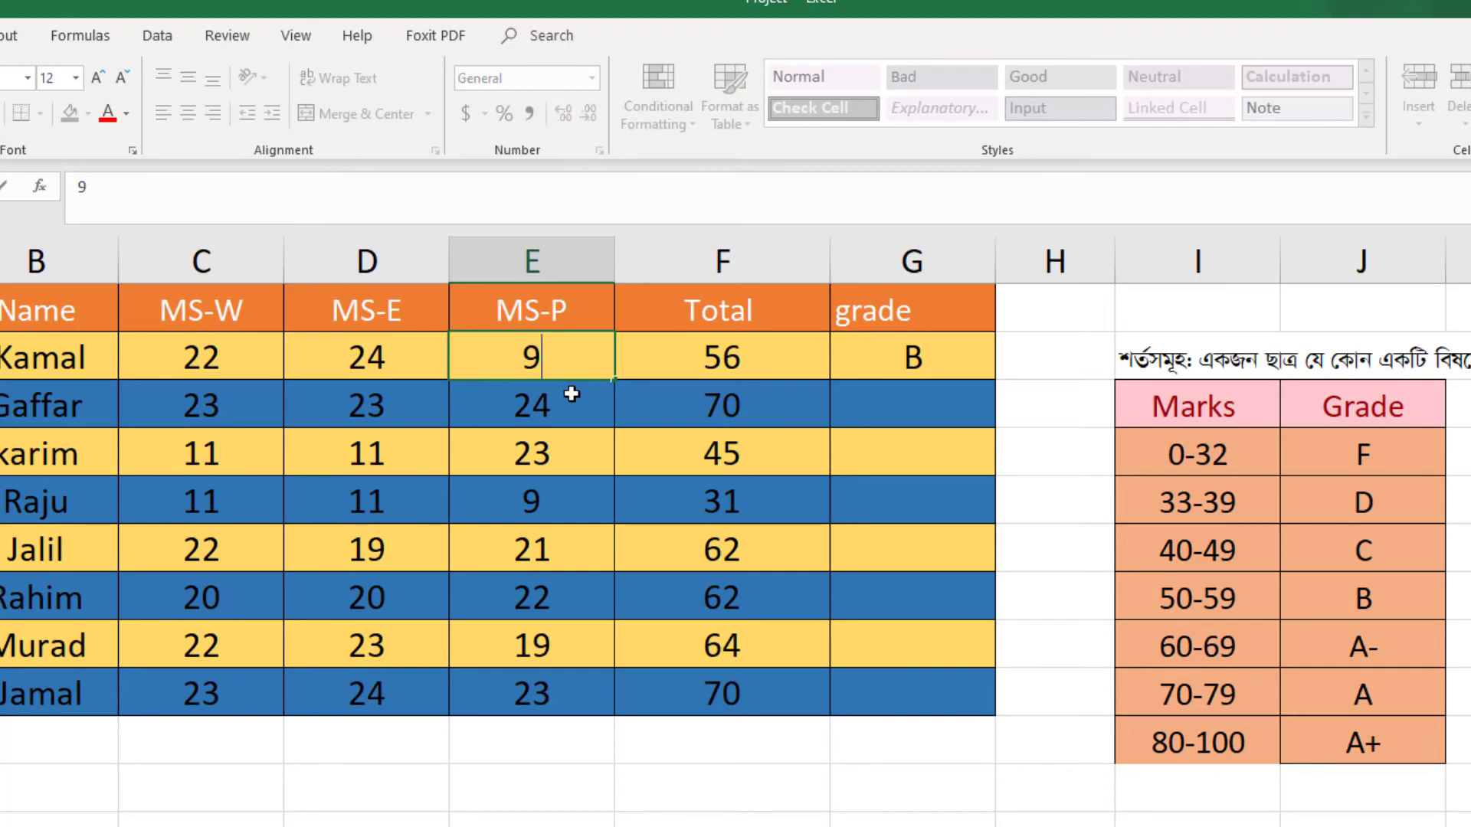
{"action": "key", "text": "Return"}
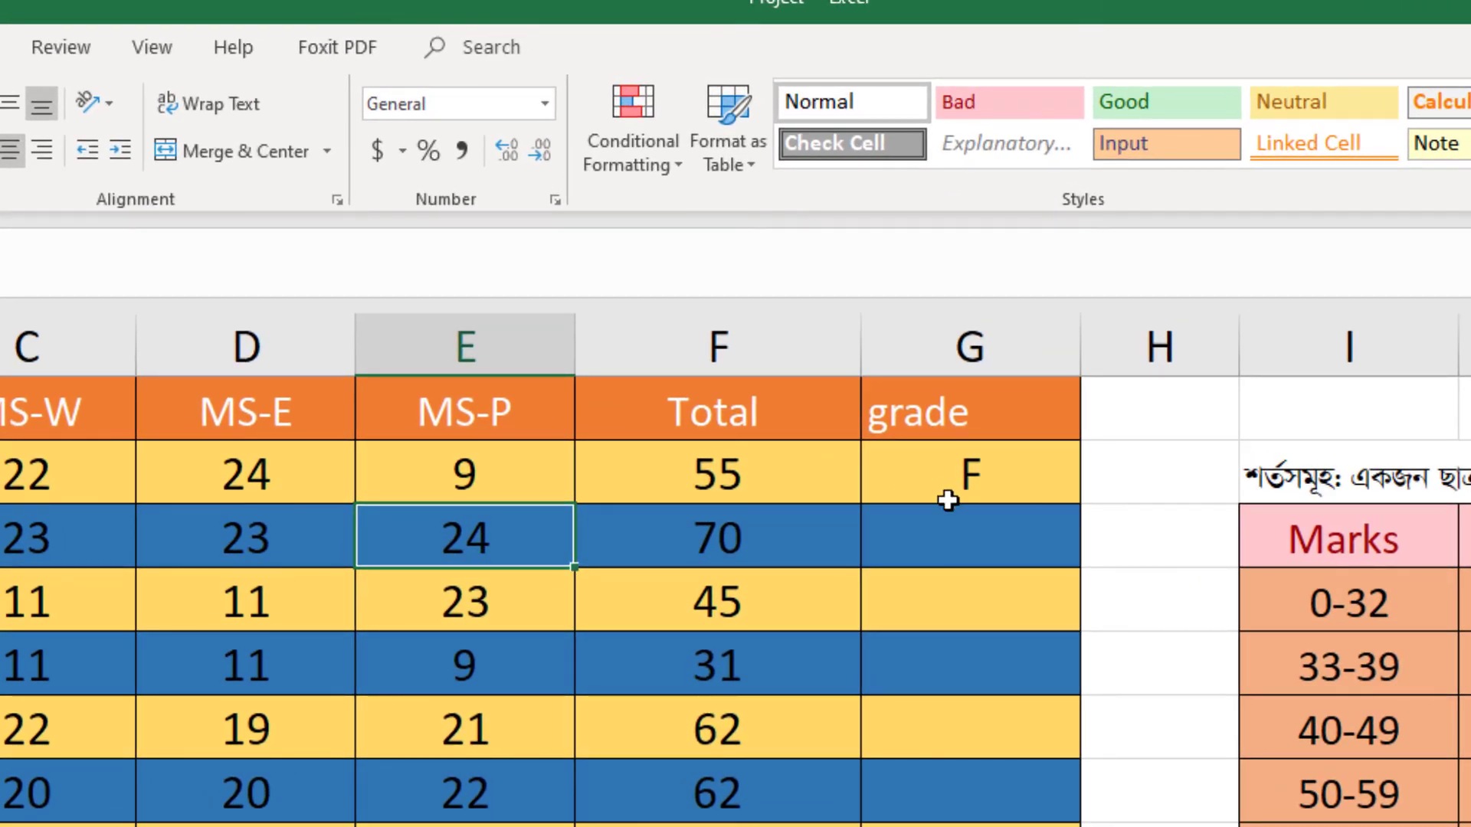
Fill the G2 grade formula down to G9, undo that fill, and auto-fill the grade column down again
{"action": "left_click", "coordinate": [967, 477]}
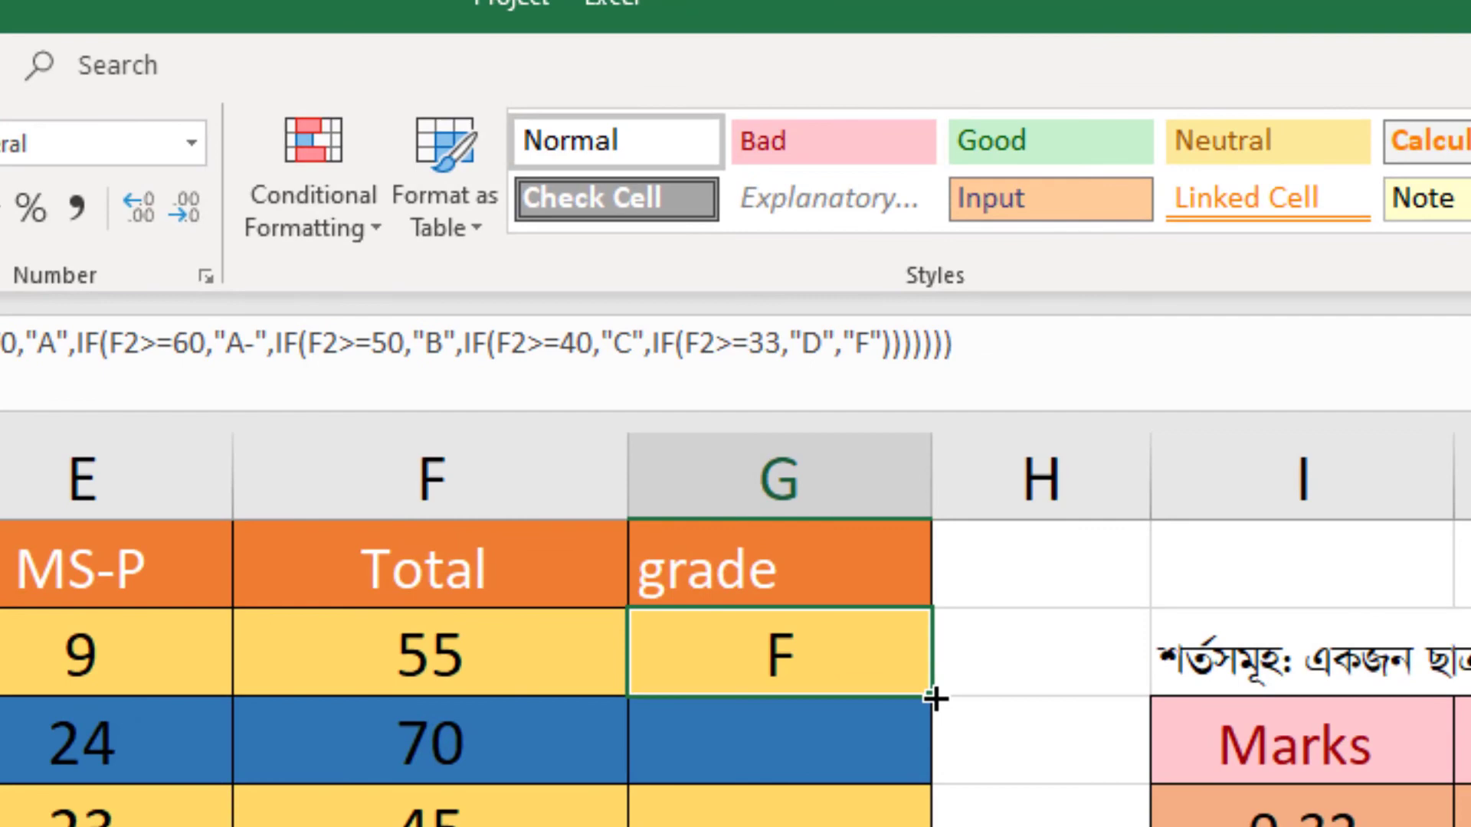
{"action": "left_click_drag", "start_coordinate": [935, 703], "coordinate": [847, 697]}
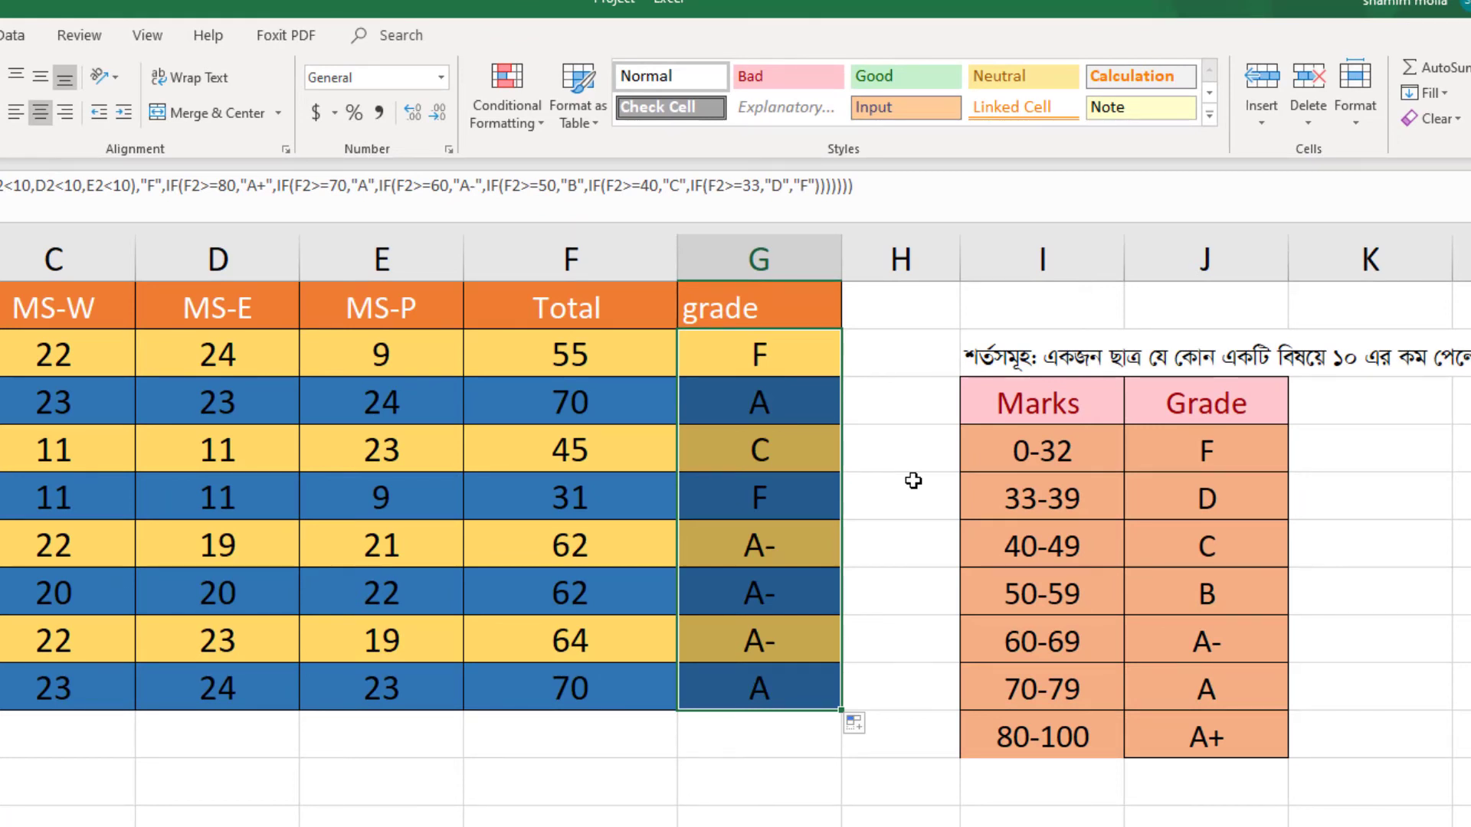
{"action": "key", "text": "ctrl+z"}
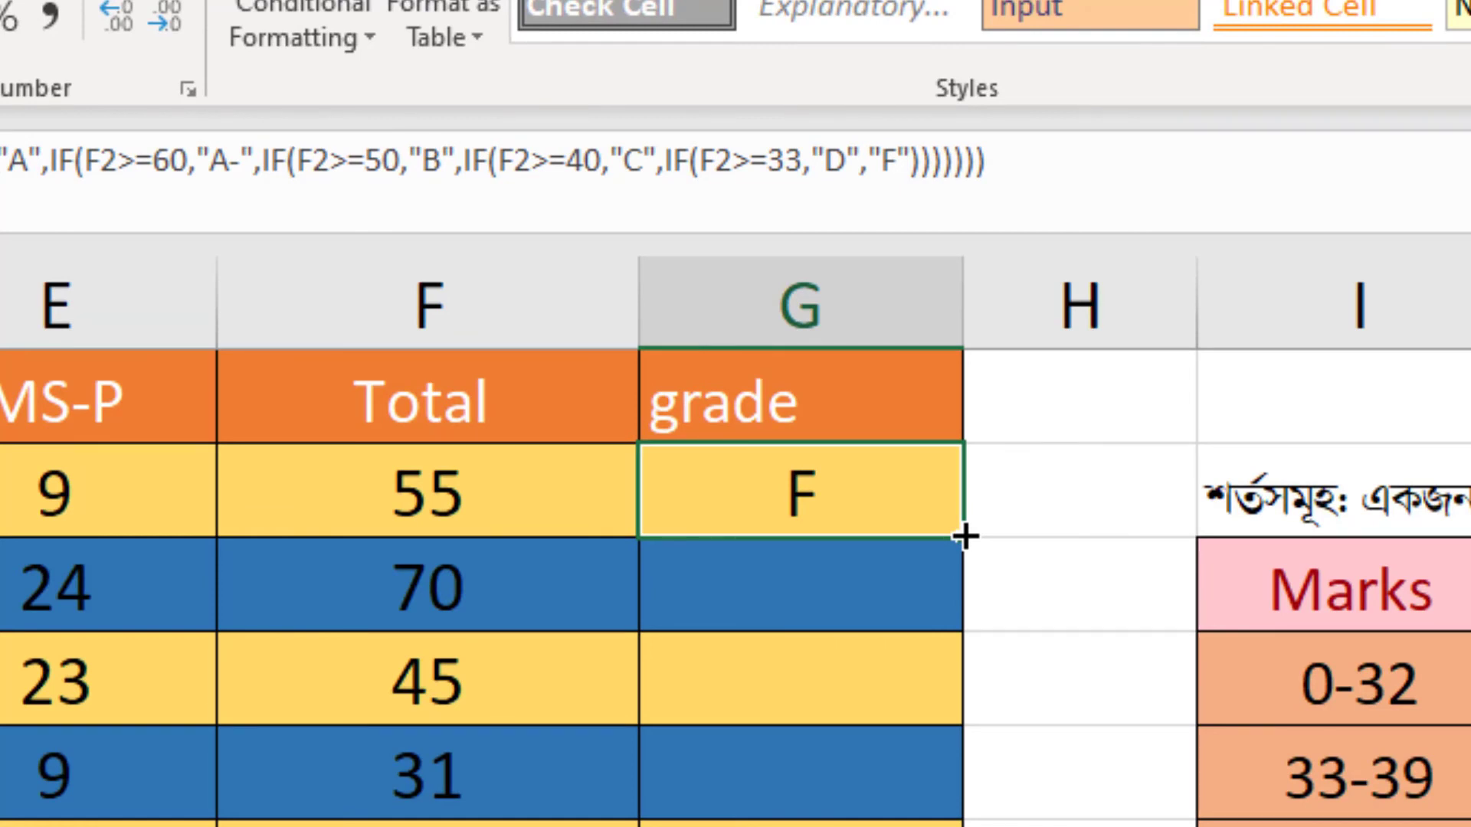
{"action": "double_click", "coordinate": [964, 537]}
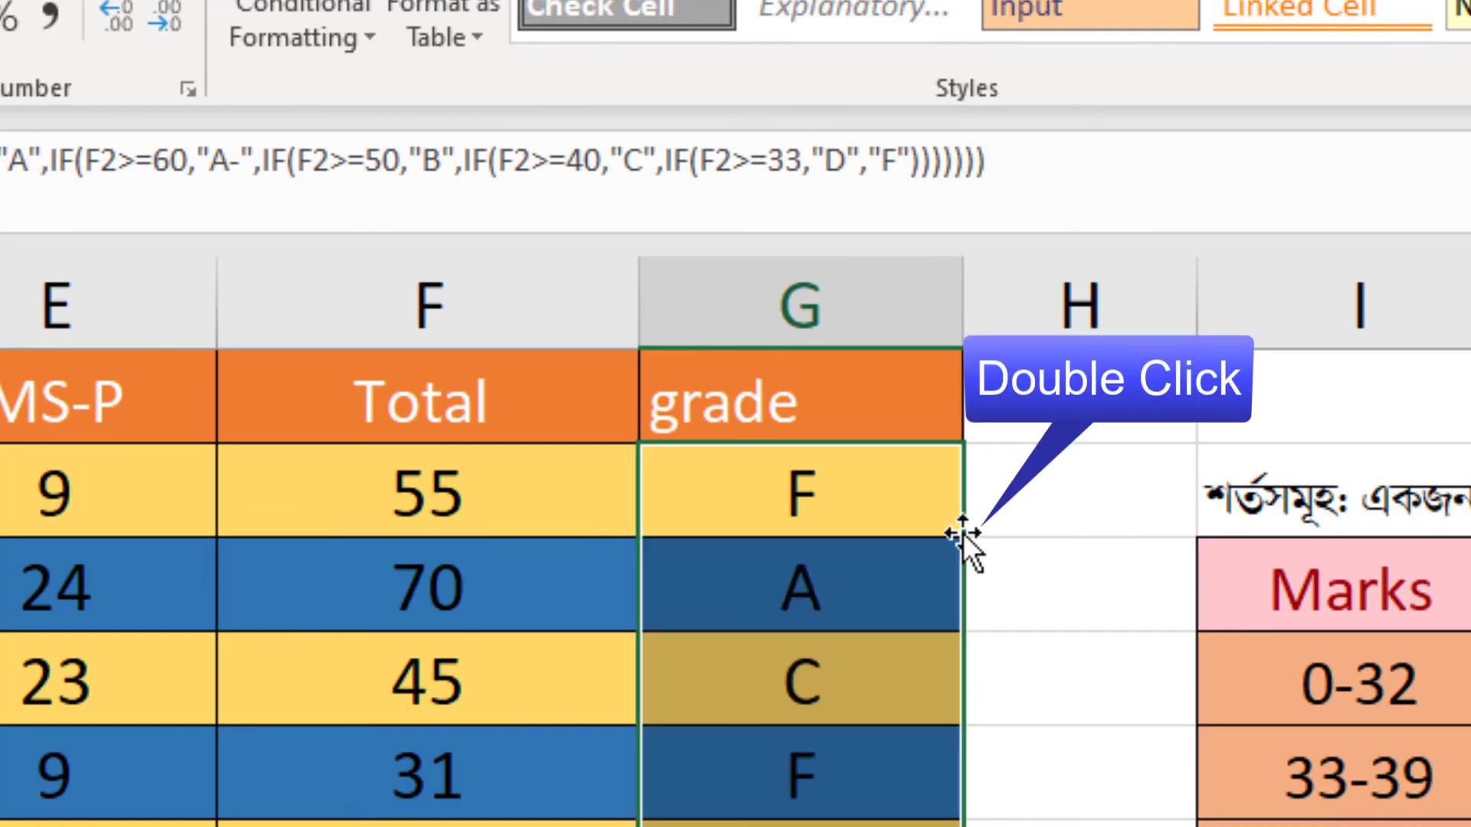